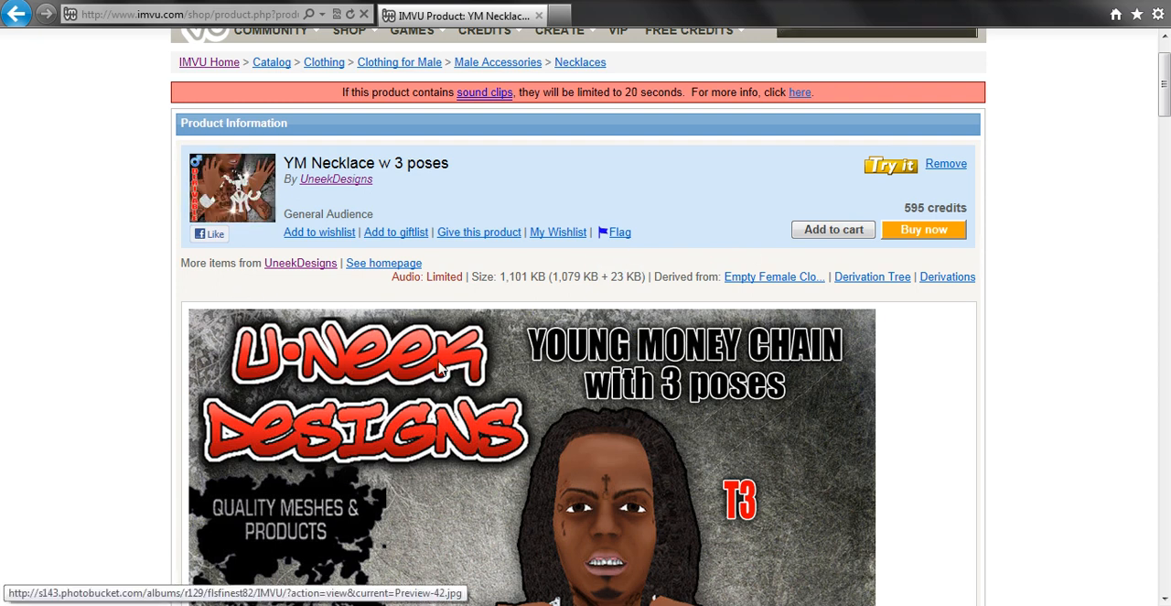
- Examine the YM Necklace product page, from the preview with three poses through the derivable mesh to the charm texture image
drag(1166, 80, 1166, 133)
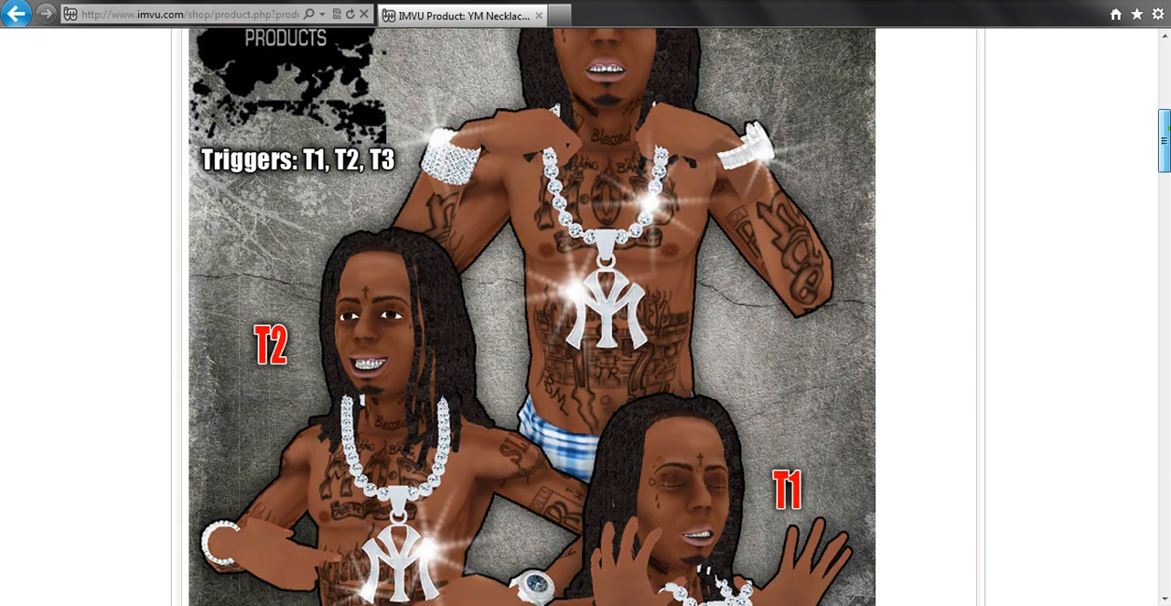
drag(1166, 133, 1150, 69)
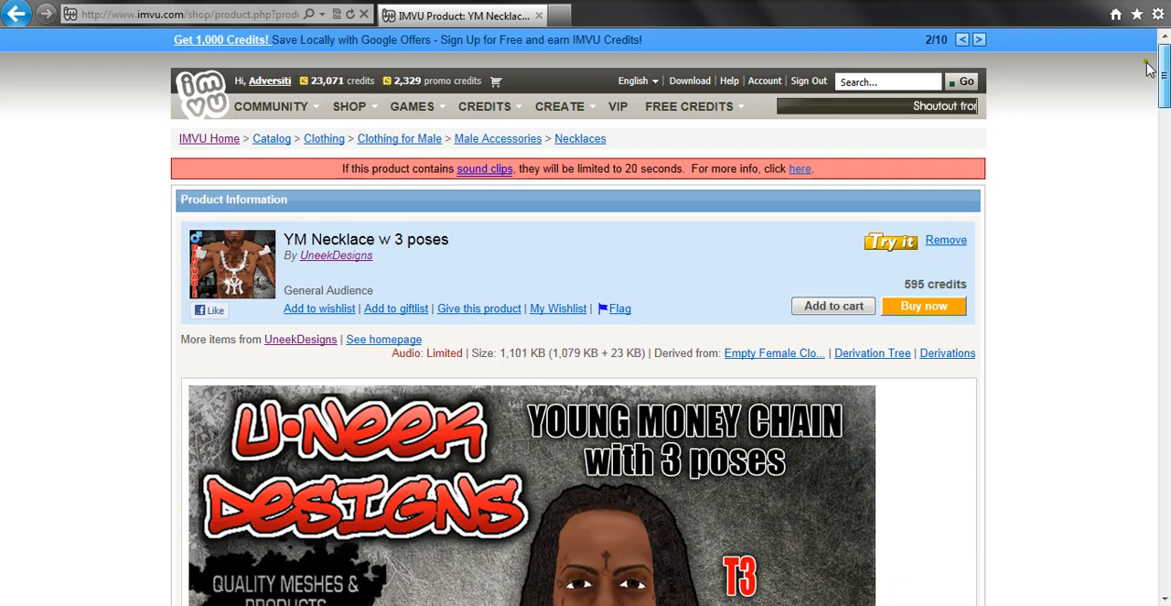
scroll(1144, 92, down, 3)
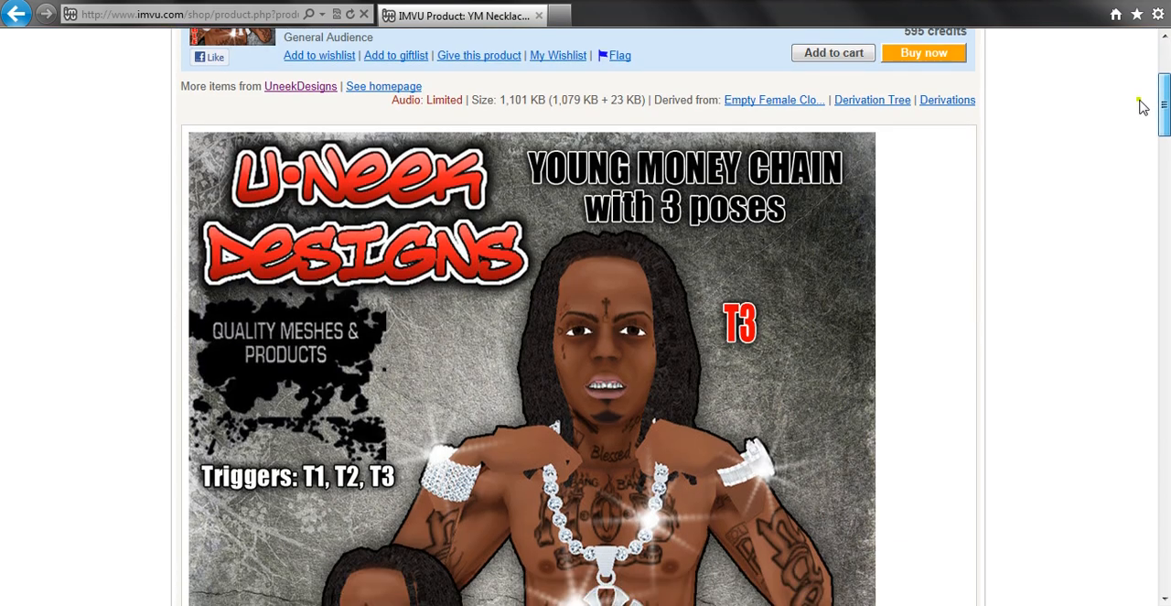
scroll(1142, 110, down, 3)
scroll(1140, 137, down, 3)
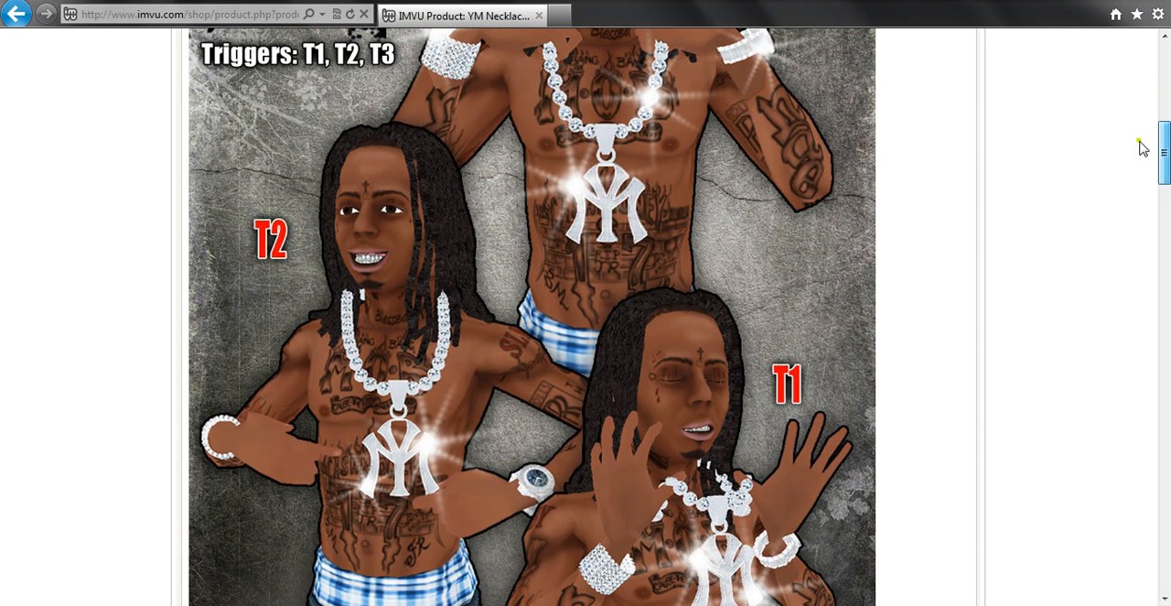
scroll(1142, 146, down, 3)
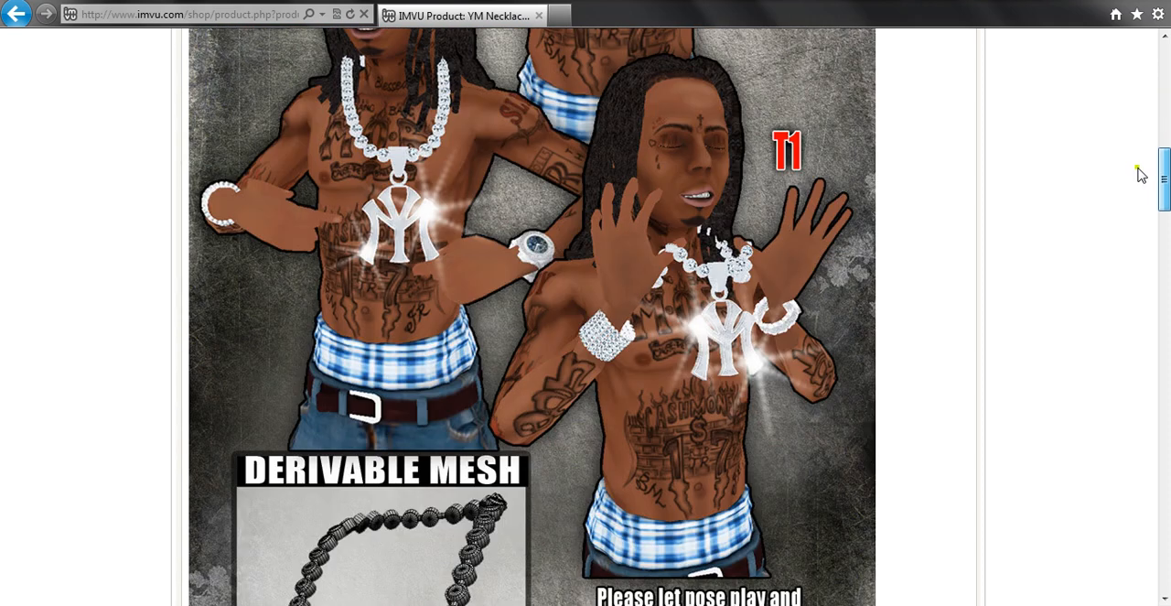
scroll(1139, 183, down, 3)
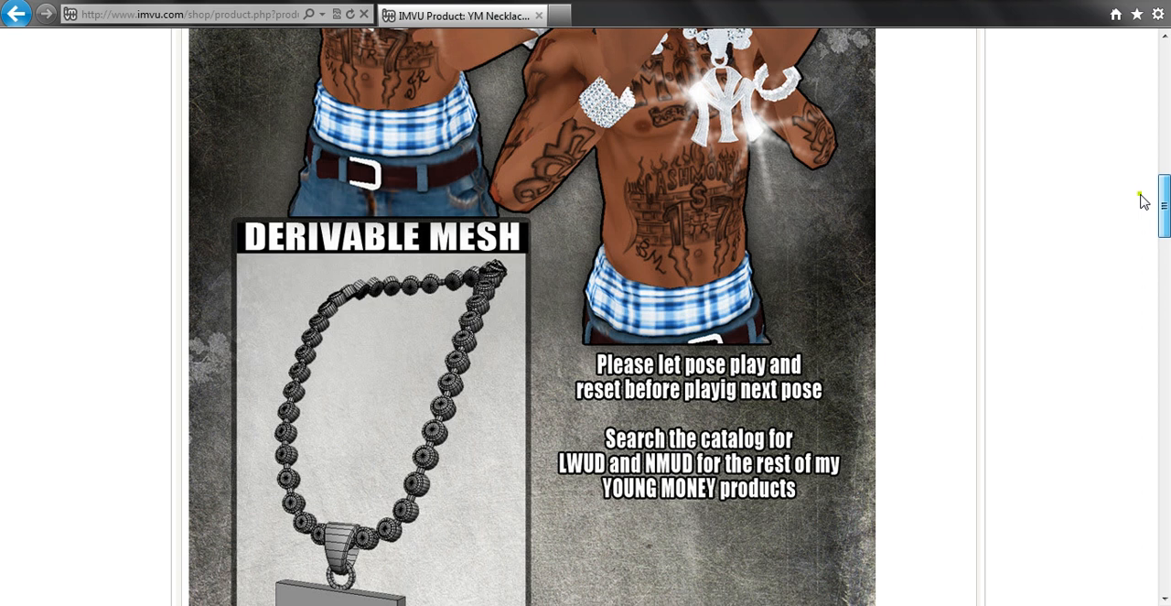
scroll(1142, 201, down, 3)
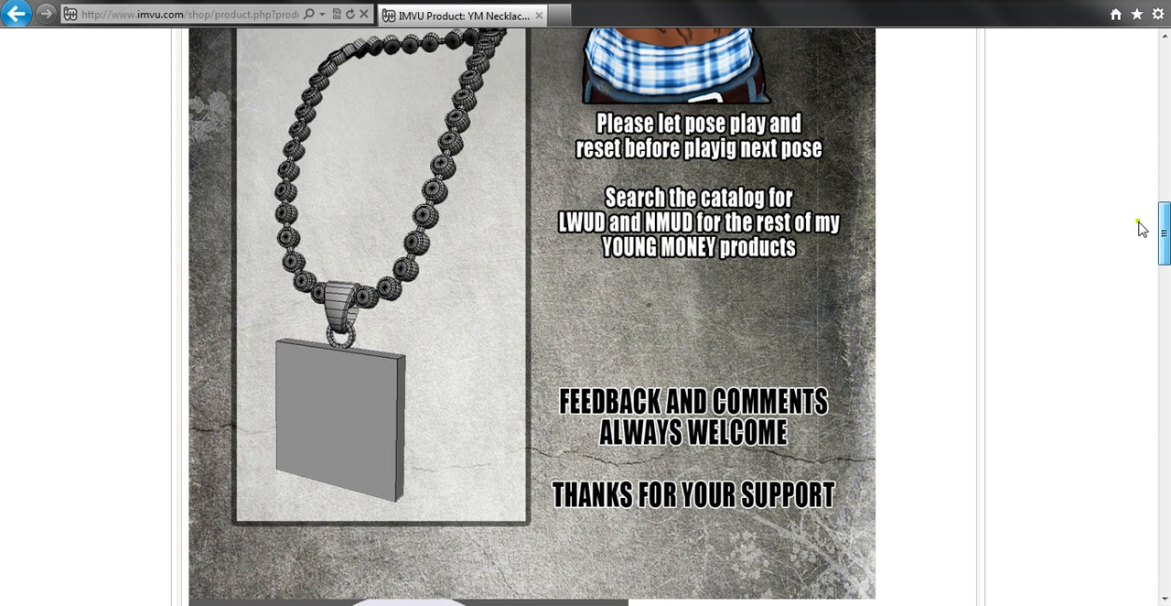
scroll(1142, 229, down, 2)
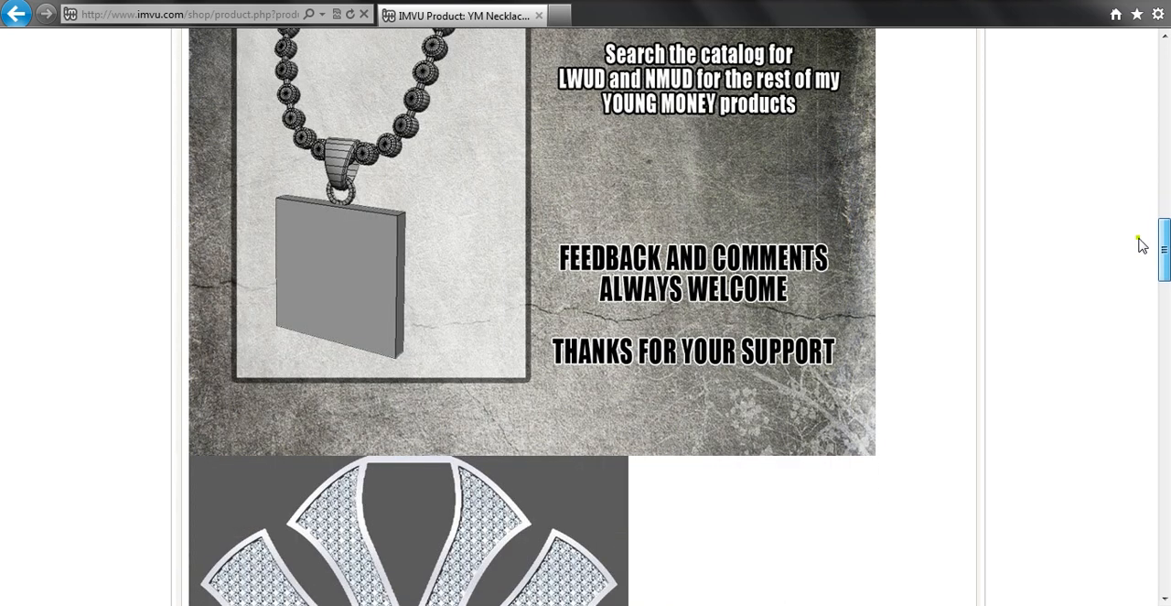
scroll(1142, 247, down, 5)
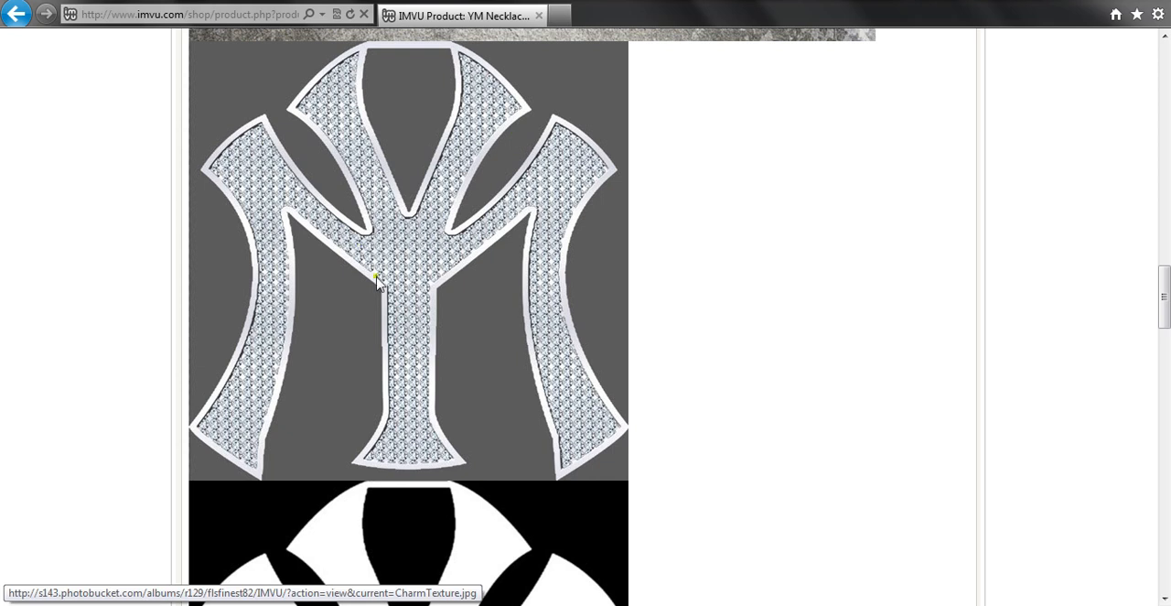
- Study the charm alpha image and the chain's UV map, comparing them with the necklace preview and the rest of the product page
drag(1165, 279, 1166, 329)
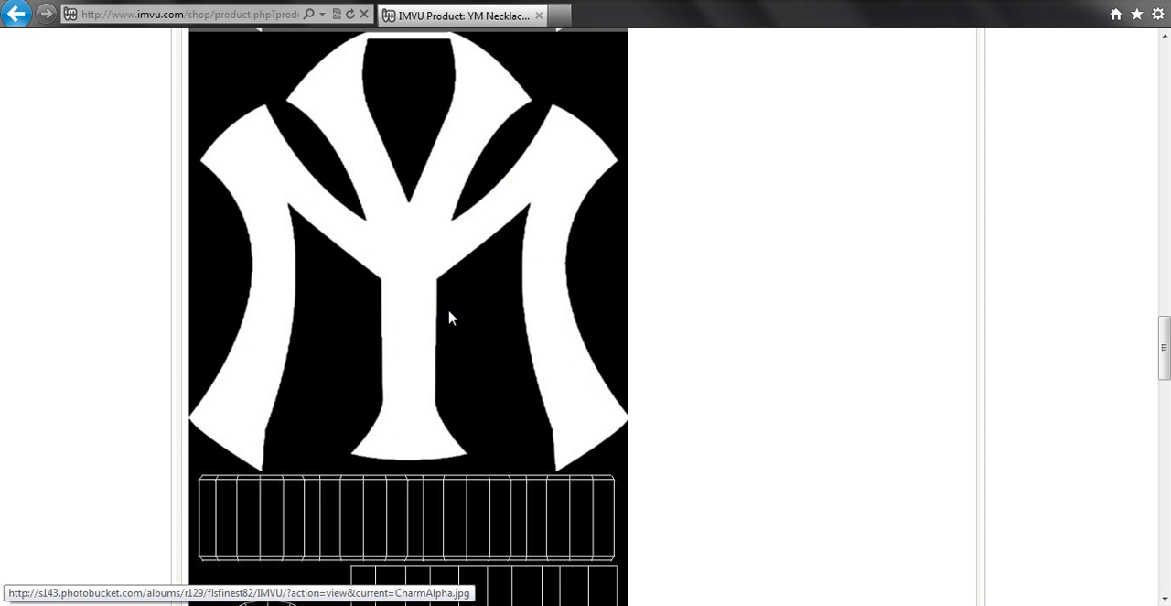
drag(1168, 340, 1166, 396)
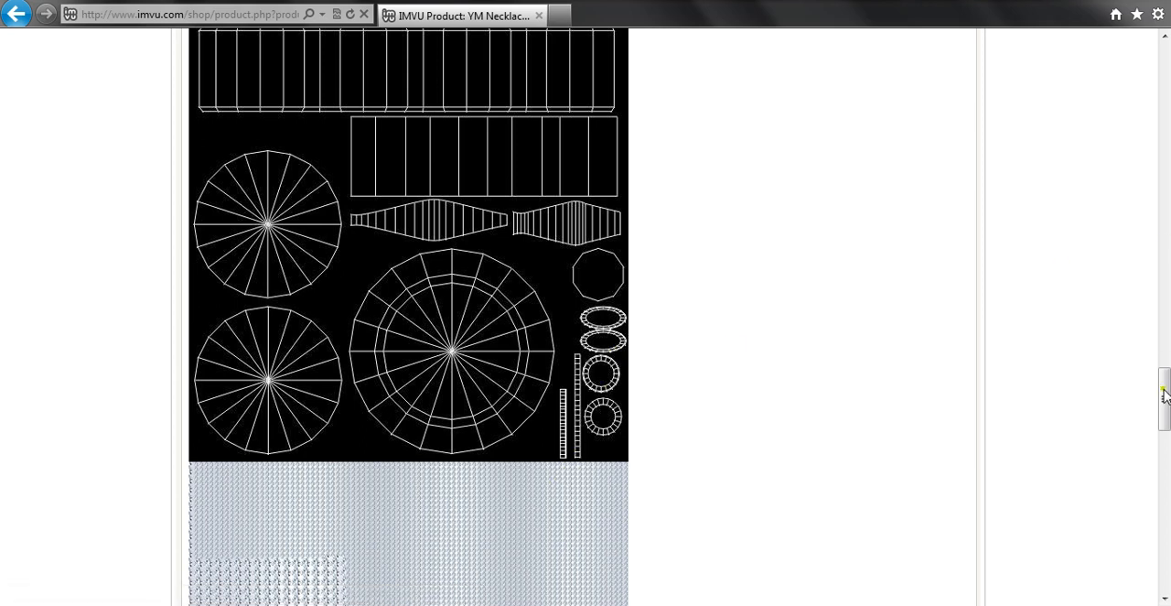
drag(1165, 393, 1165, 405)
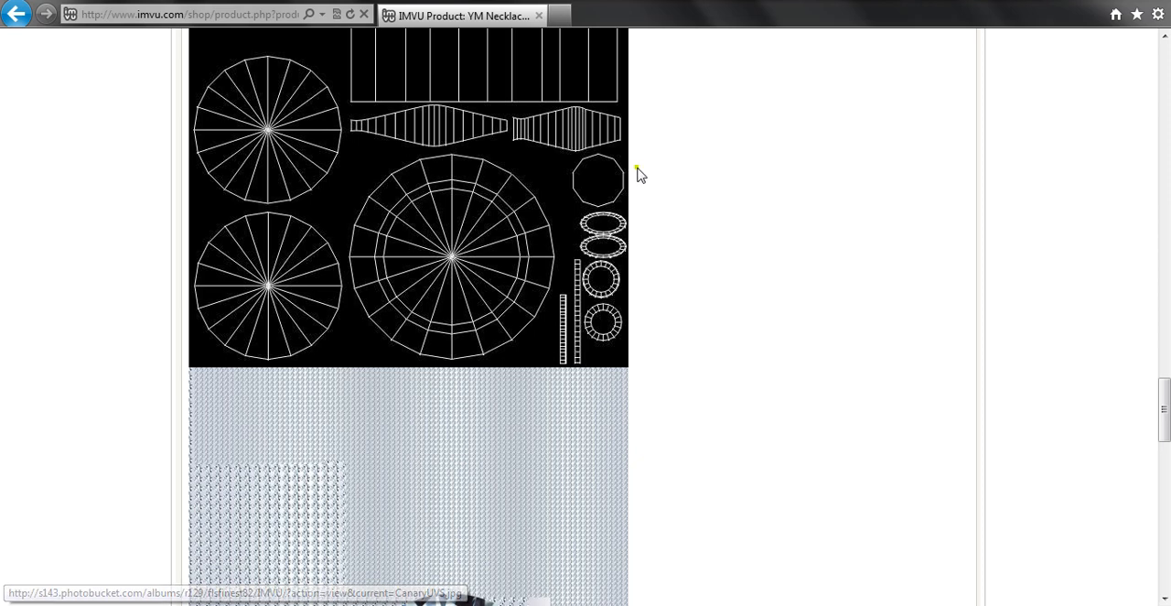
drag(1166, 410, 1133, 189)
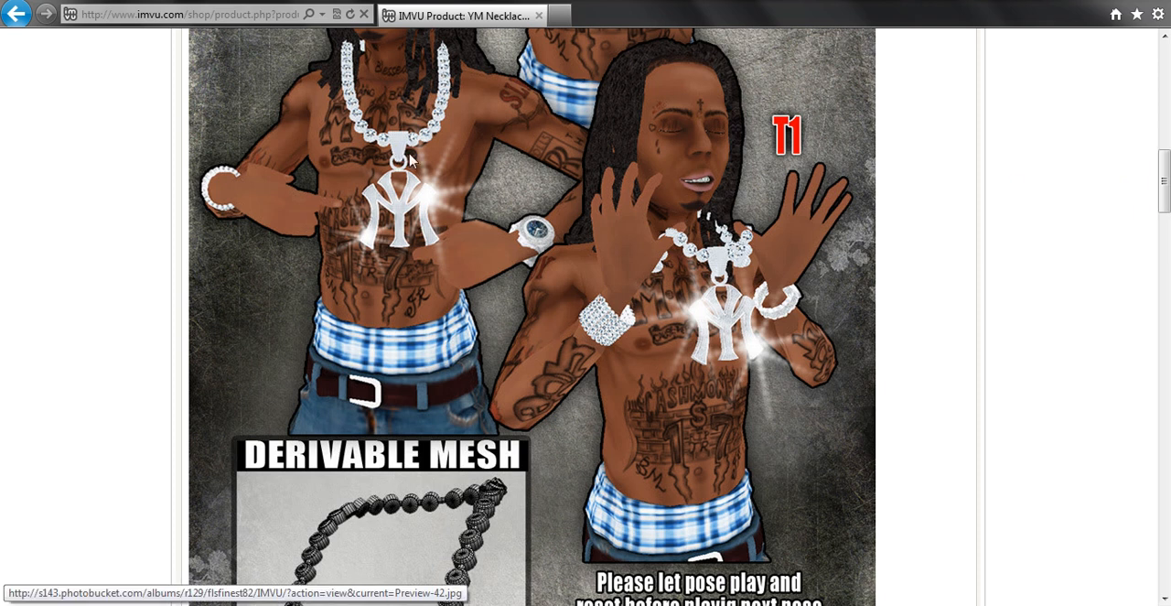
drag(1166, 187, 1164, 405)
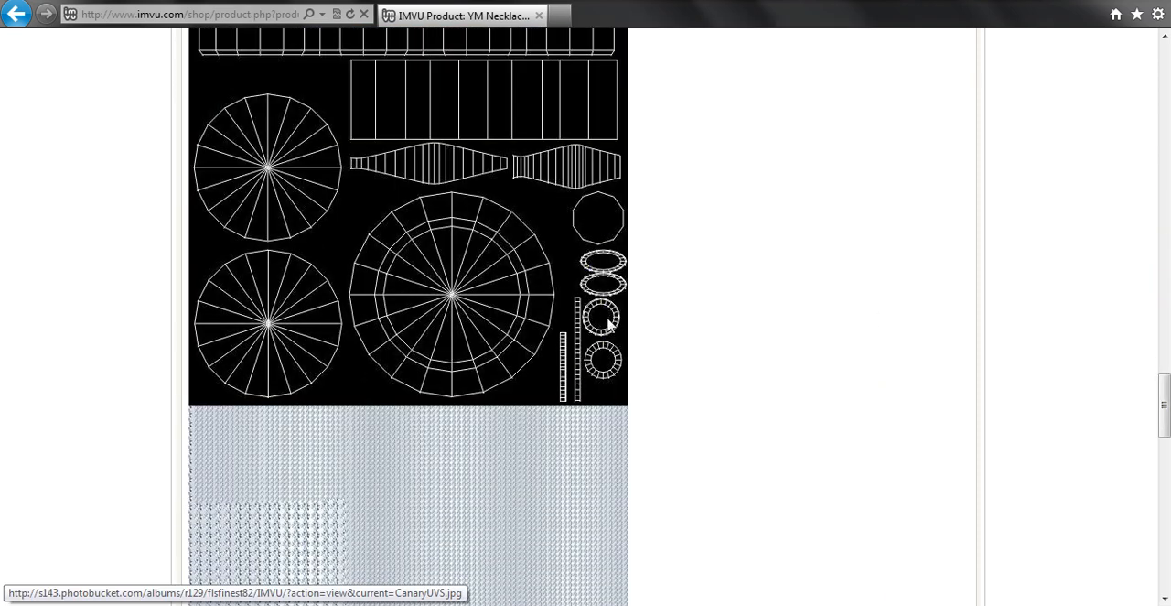
drag(1165, 384, 1084, 112)
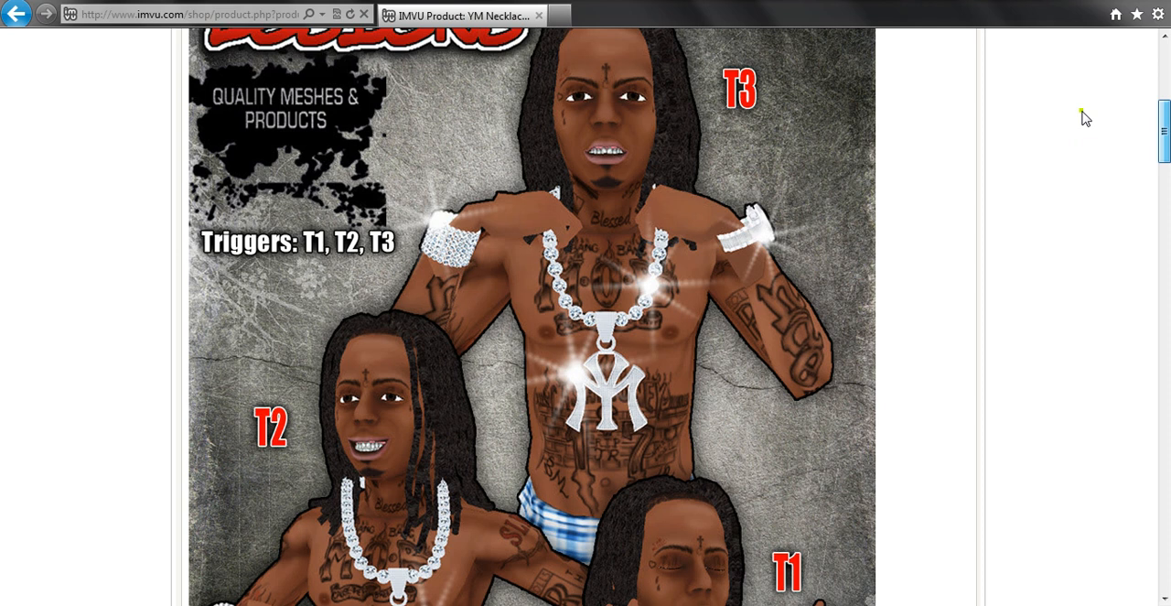
drag(1084, 116, 1163, 496)
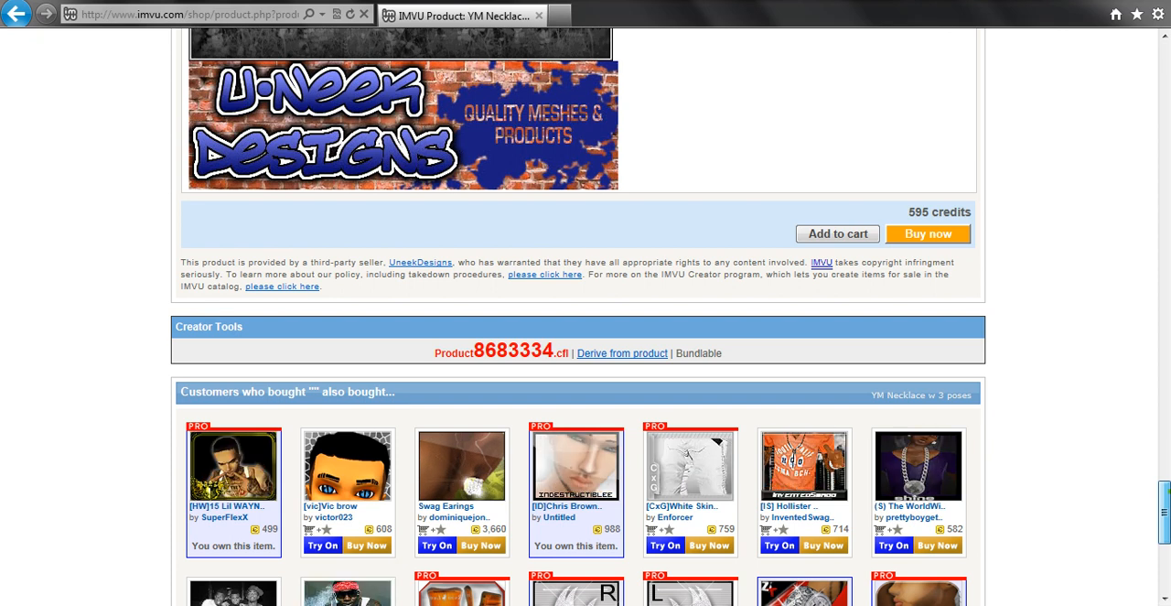
scroll(579, 366, down, 3)
scroll(1144, 410, up, 15)
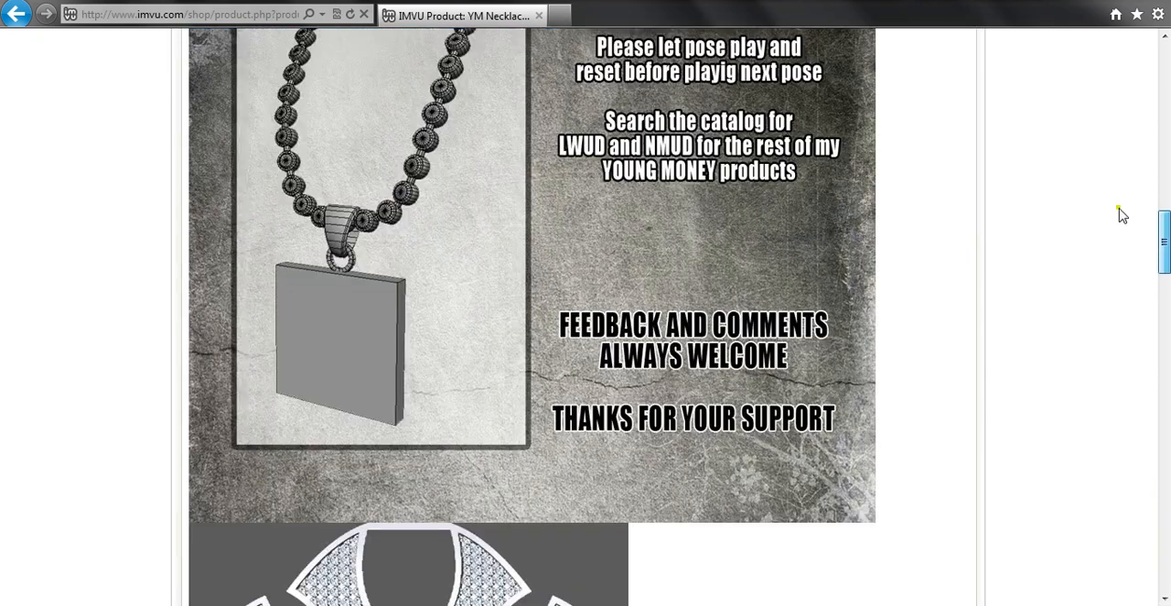
scroll(1118, 89, up, 2)
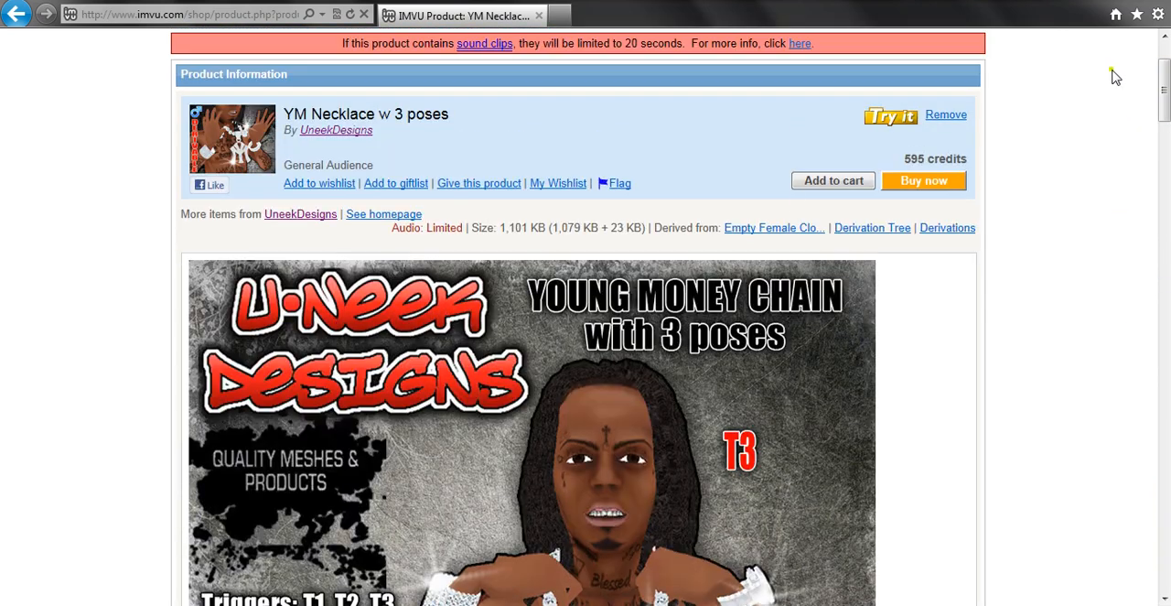
- Switch to GIMP and start opening image files as layers
key(alt+Tab)
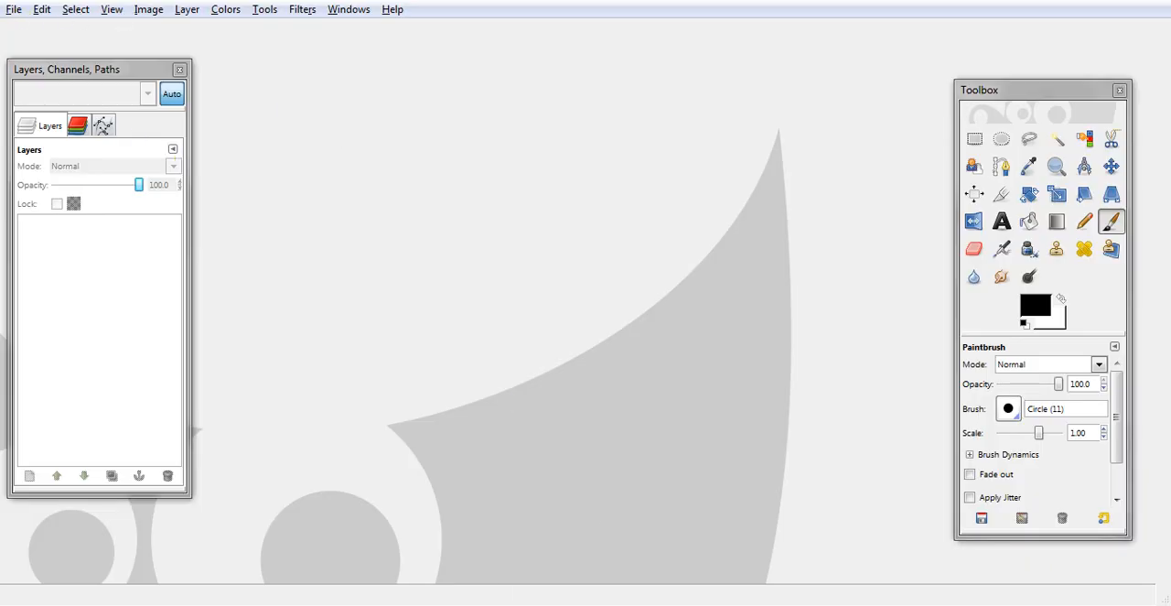
key(alt+Tab)
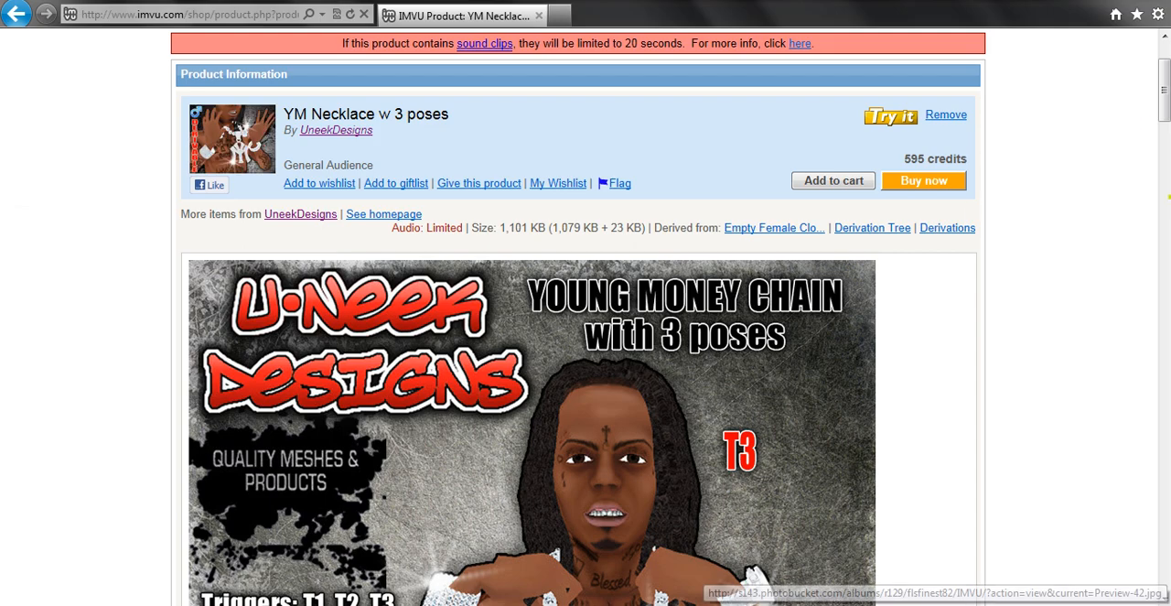
drag(1167, 102, 1115, 106)
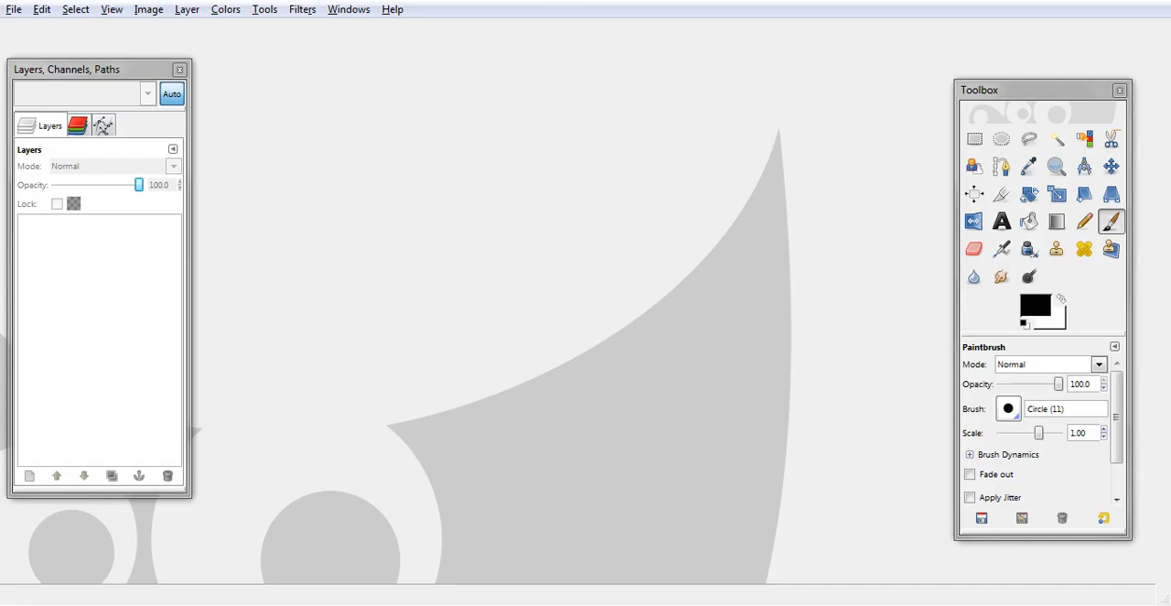
click(13, 13)
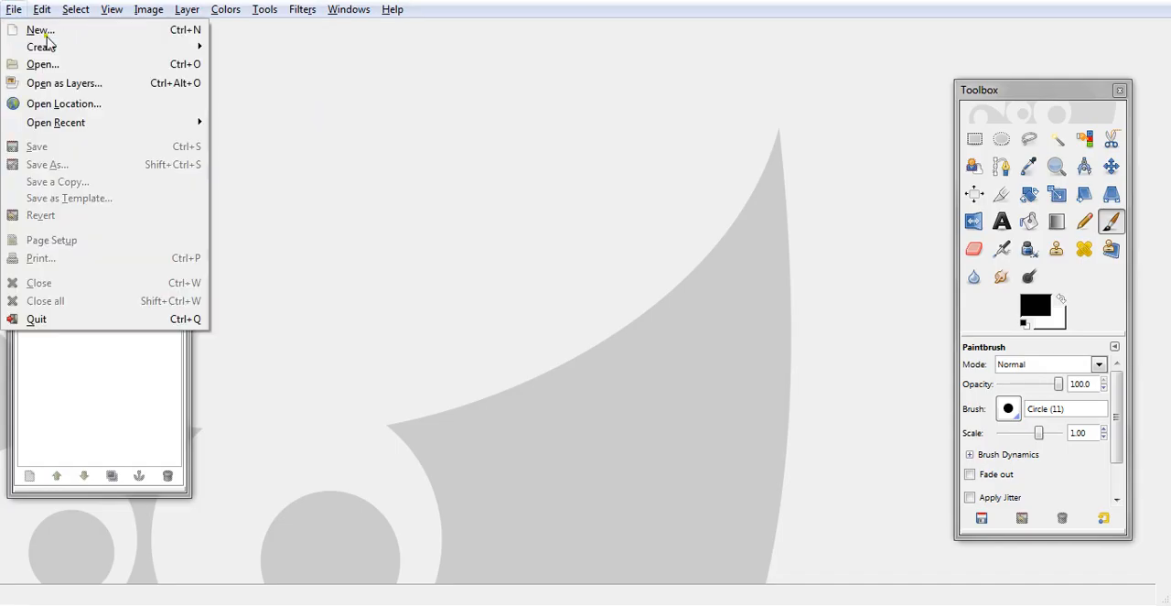
click(53, 85)
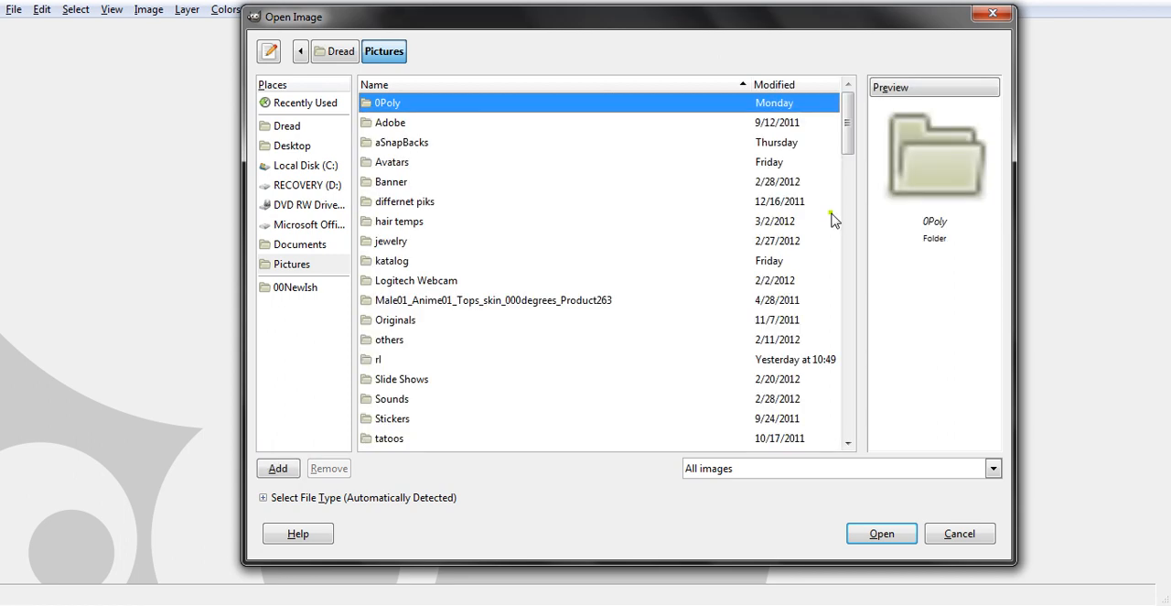
- Browse from the Pictures folder into jewelry and its Chains subfolder
drag(847, 154, 851, 188)
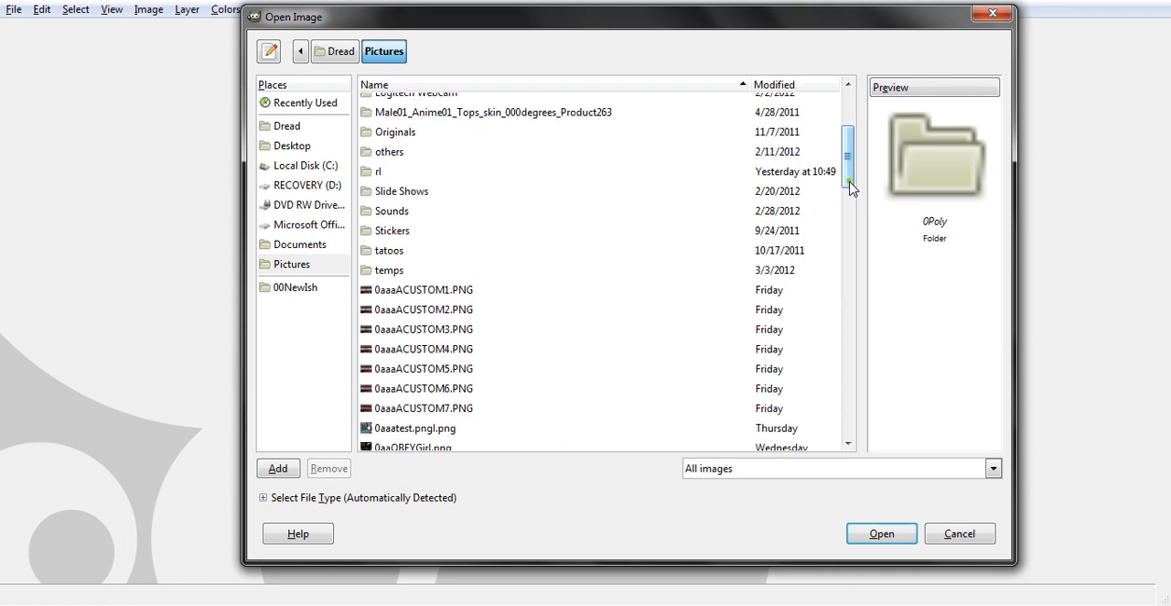
drag(851, 188, 841, 152)
double_click(387, 220)
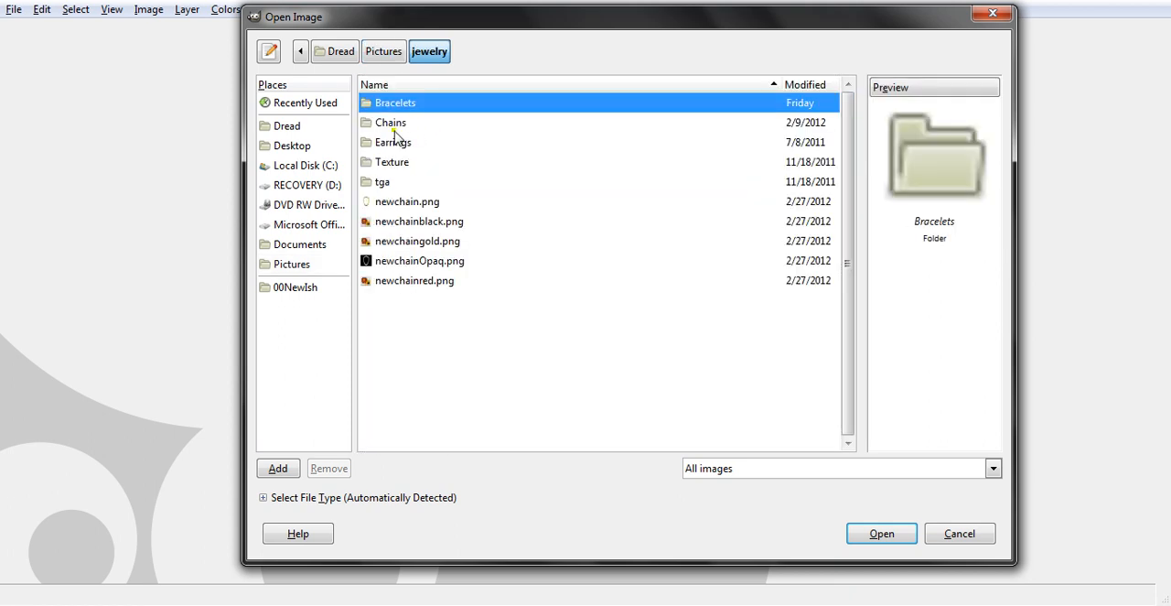
click(395, 129)
double_click(391, 124)
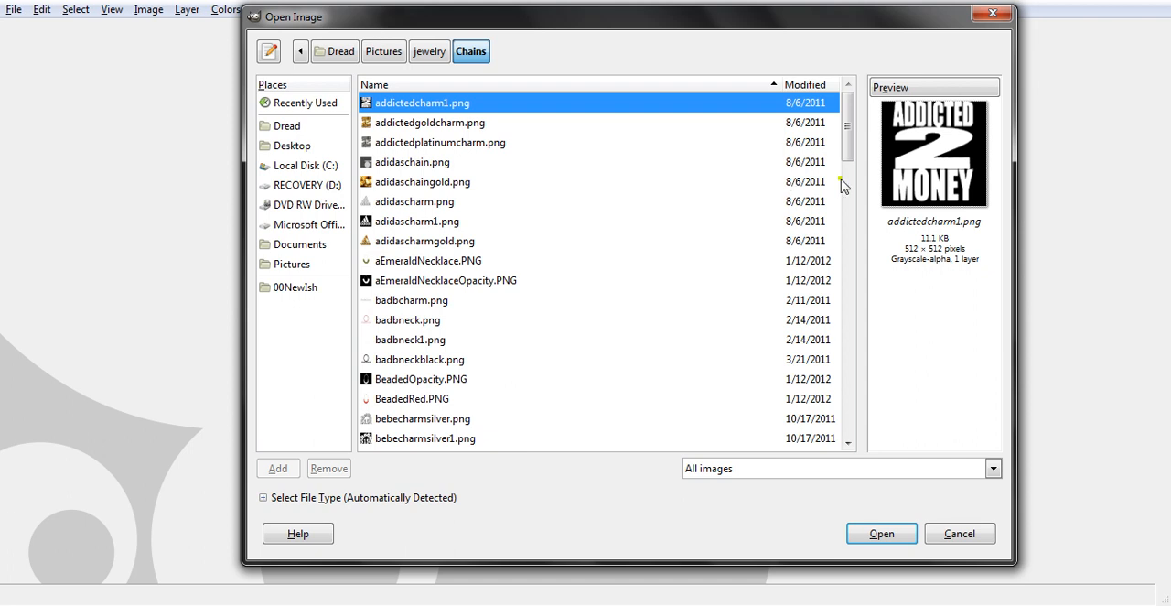
- Open Texture1.jpg, youngmoneychain.jpg and youngmoneycharm.jpg together as layers of one image
drag(846, 139, 847, 182)
click(412, 304)
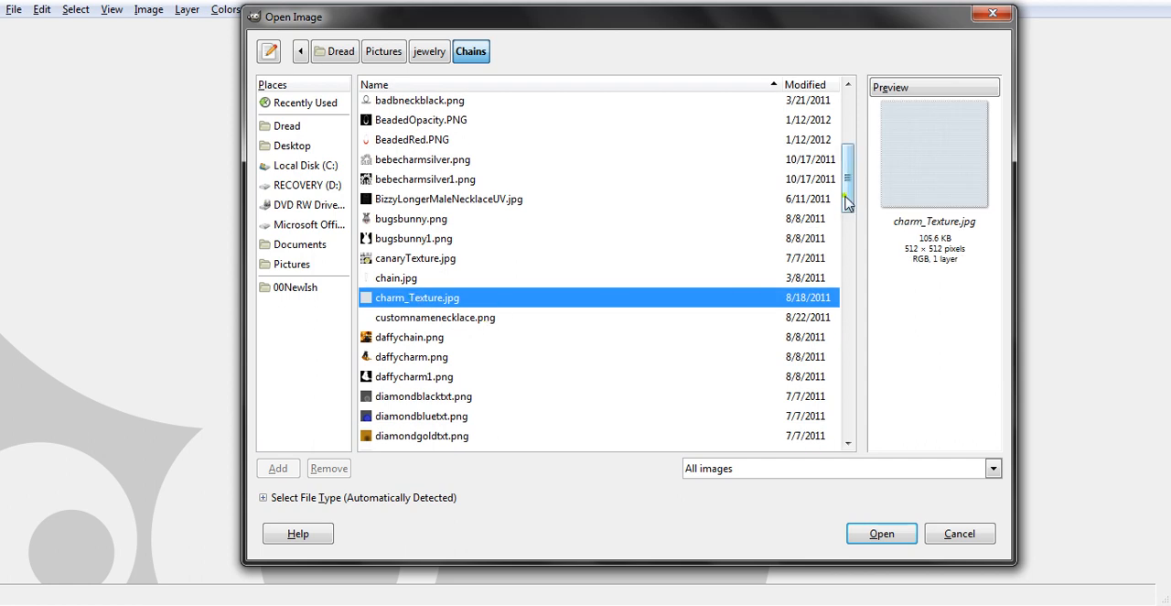
drag(846, 203, 852, 393)
click(385, 346)
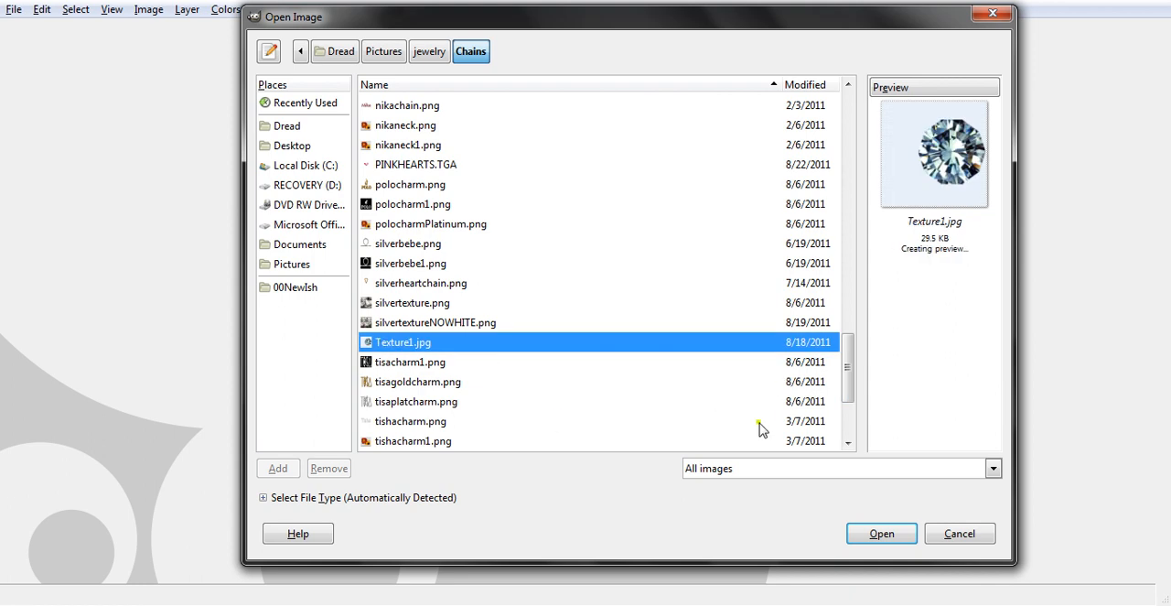
click(848, 444)
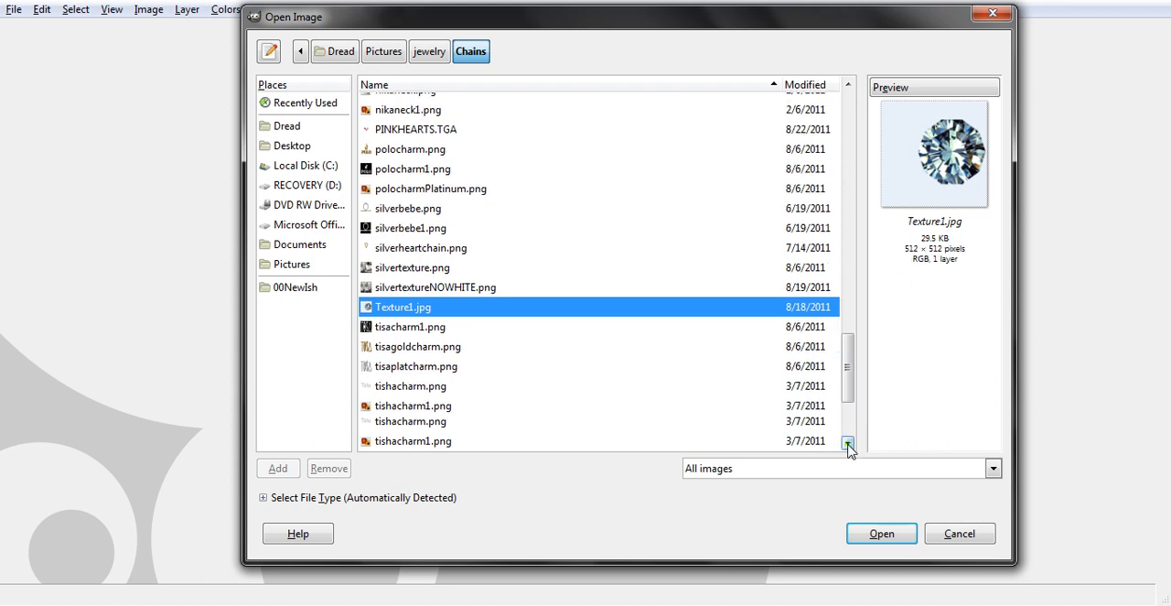
click(848, 444)
click(848, 444)
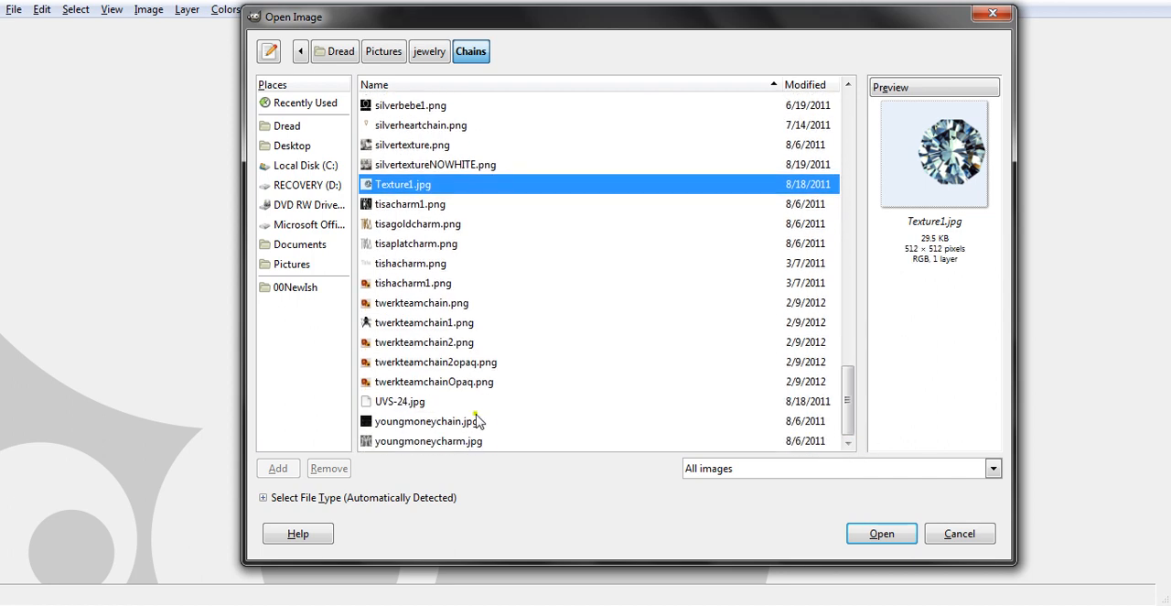
click(432, 423)
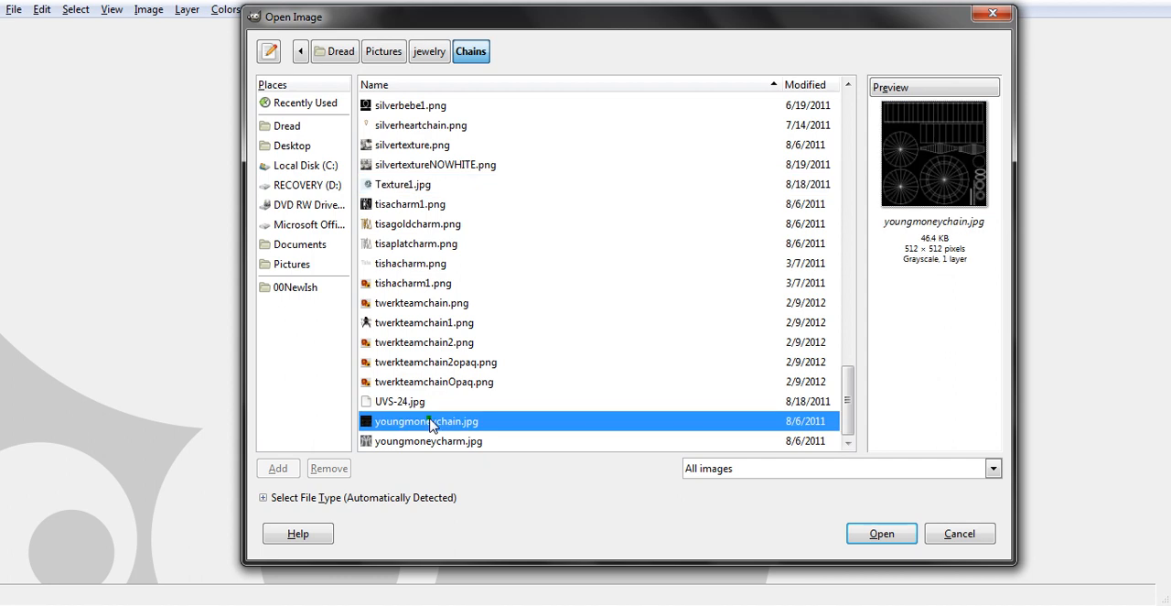
ctrl+click(416, 187)
ctrl+click(437, 447)
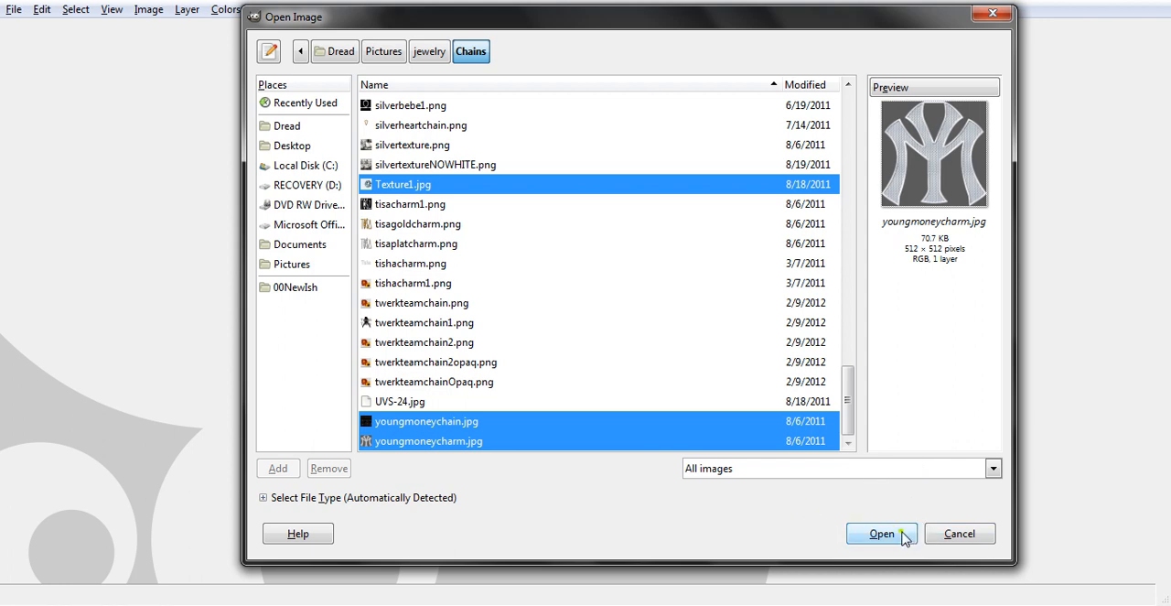
click(882, 533)
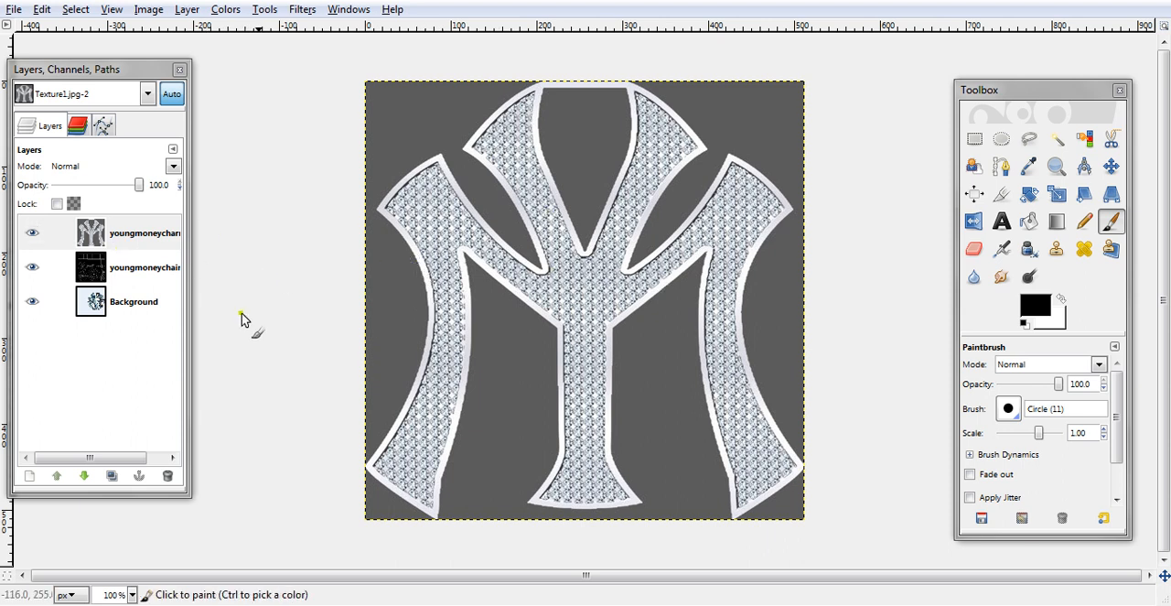
- Widen the layers dialog so the full layer names fit, and hide the youngmoneychain.jpg layer
drag(188, 279, 249, 282)
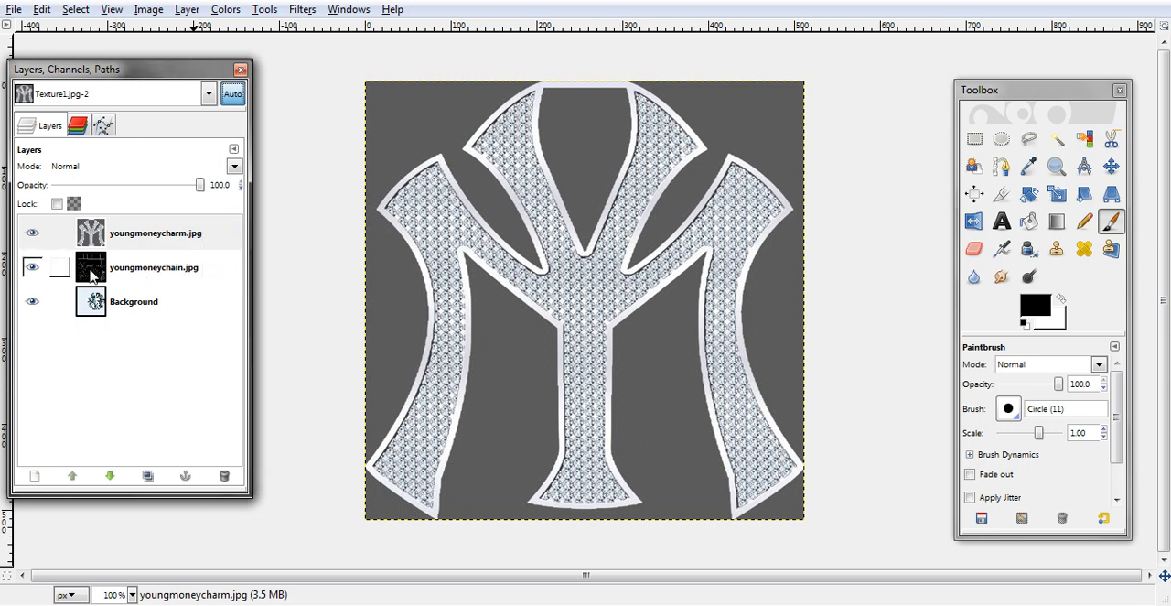
click(32, 267)
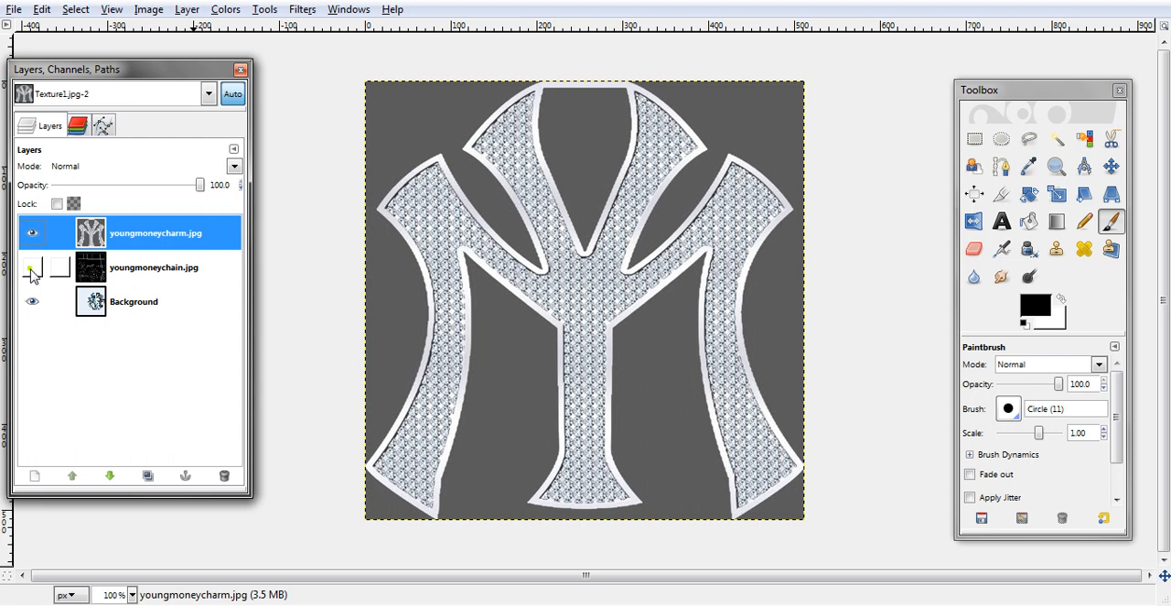
- Show the youngmoneychain.jpg layer and add the text "Adversiti" in a box about 476 × 320 px across the charm's upper part
click(32, 267)
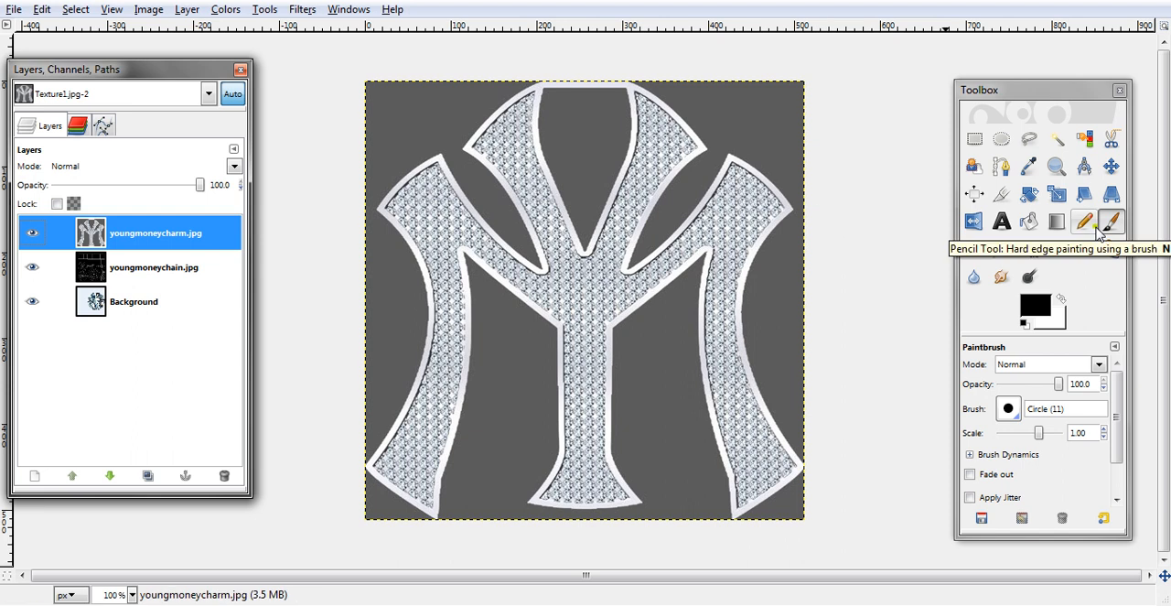
click(1001, 222)
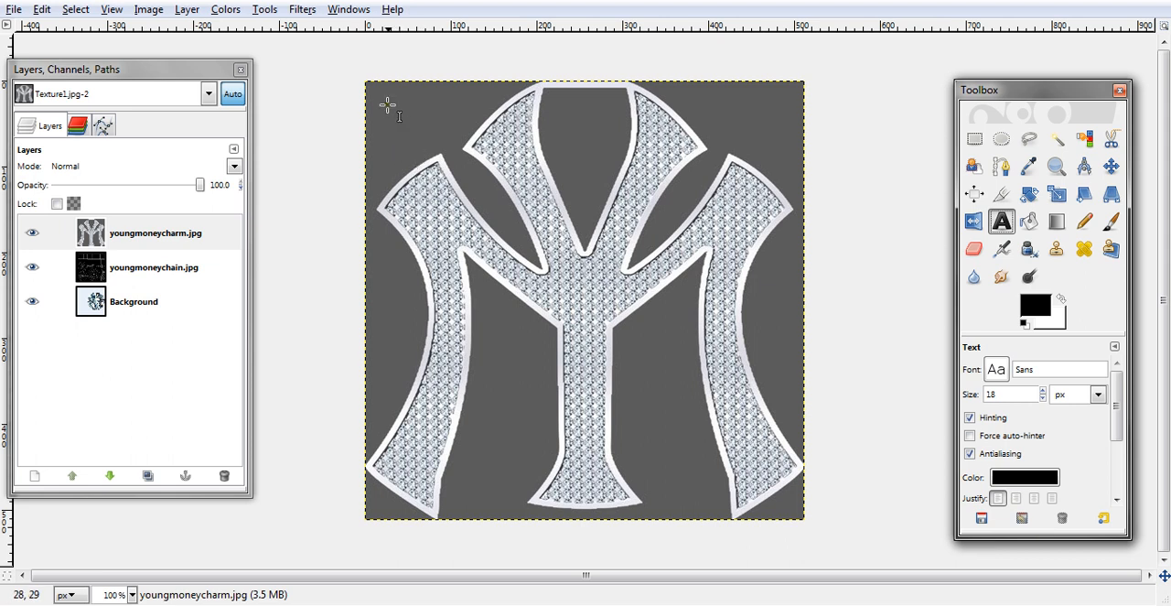
key(Tab)
drag(383, 119, 791, 392)
click(855, 223)
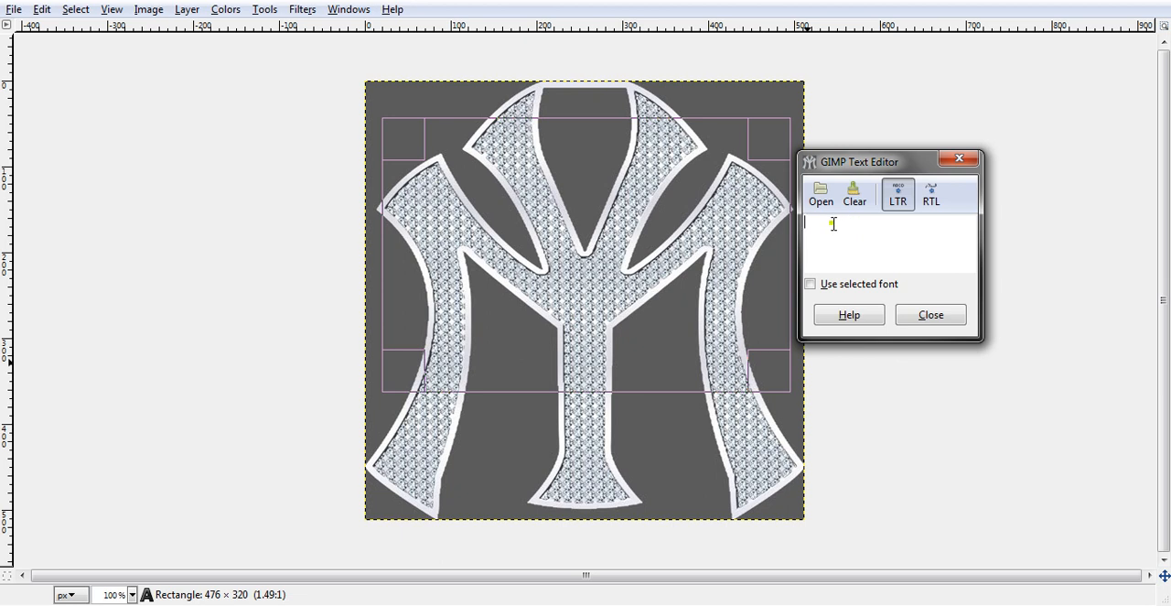
text(Adver)
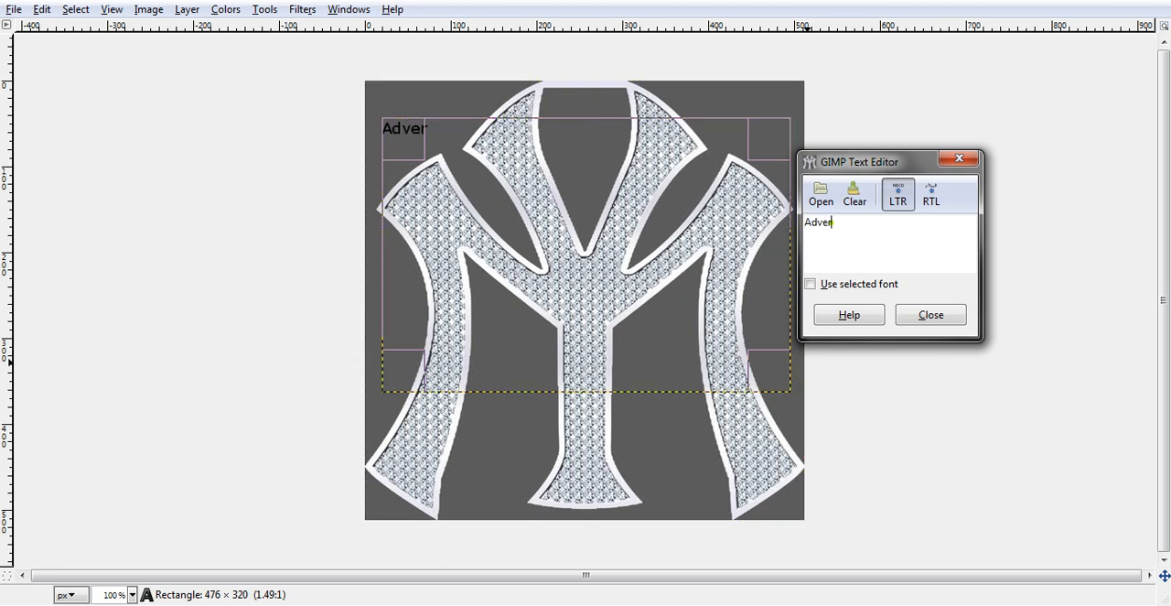
text(siti)
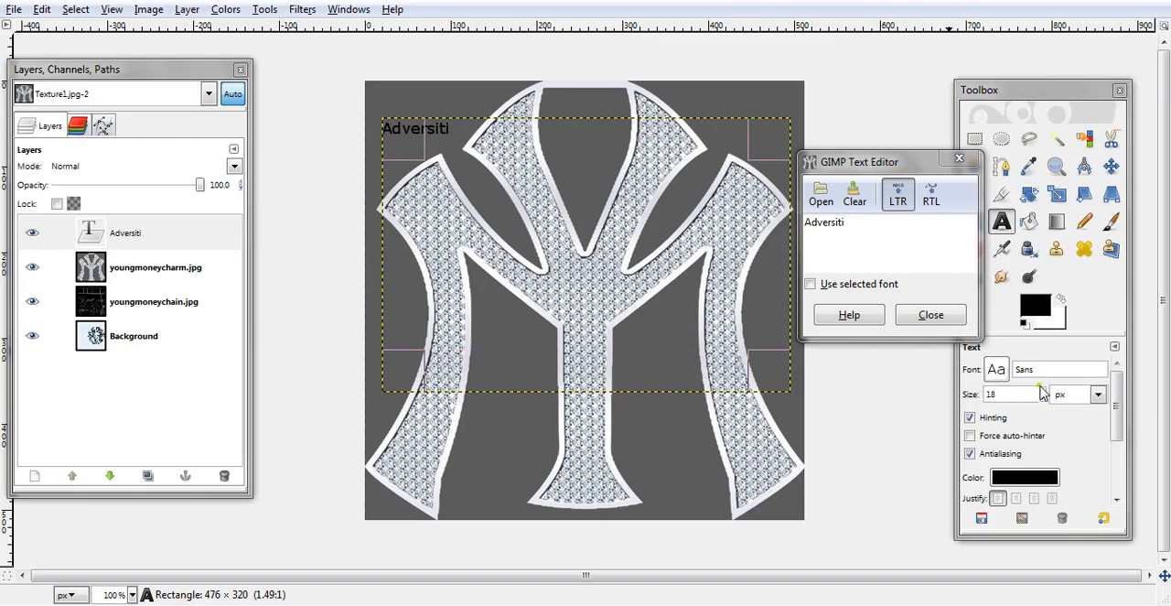
- Make the Adversiti text white and center-justify it
click(1017, 476)
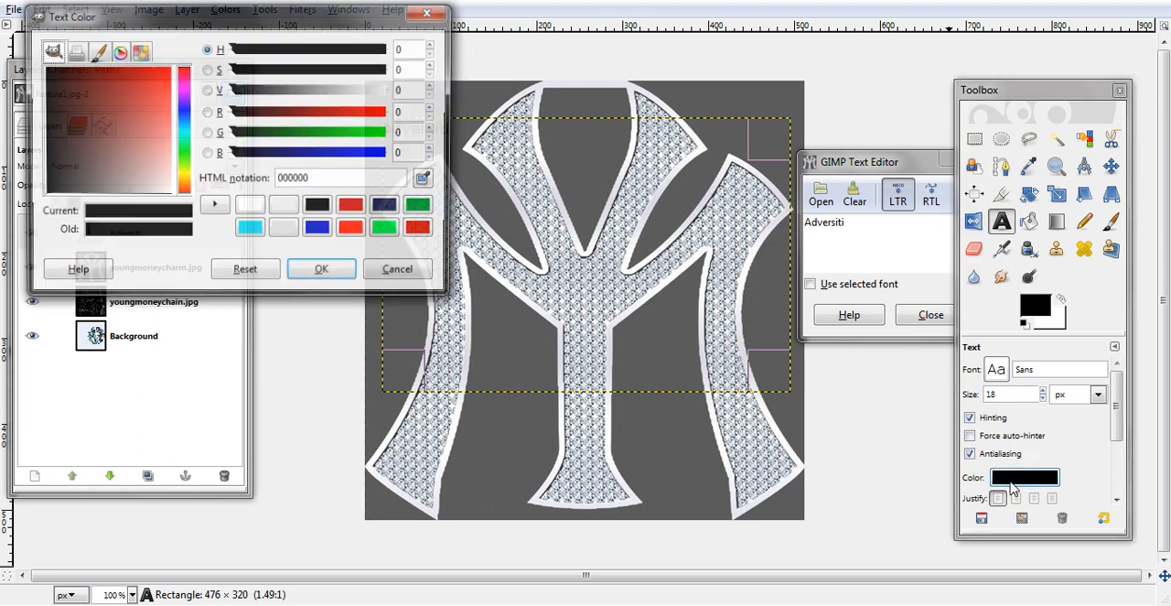
click(249, 206)
click(322, 277)
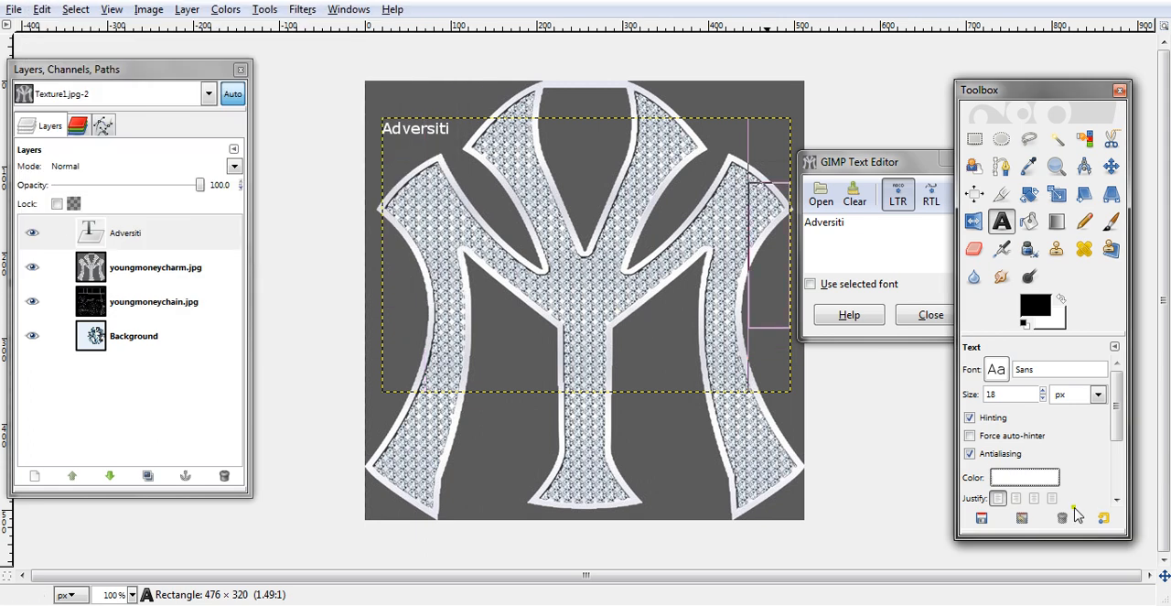
click(1034, 500)
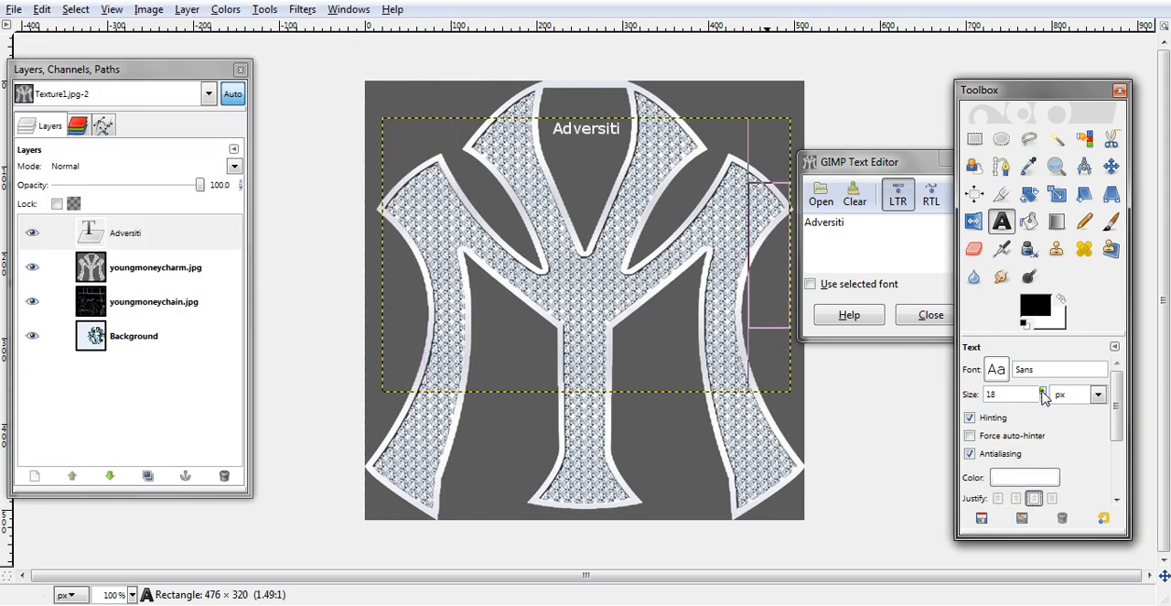
- Set the Adversiti text to the Sans Bold font at 92 px
click(998, 370)
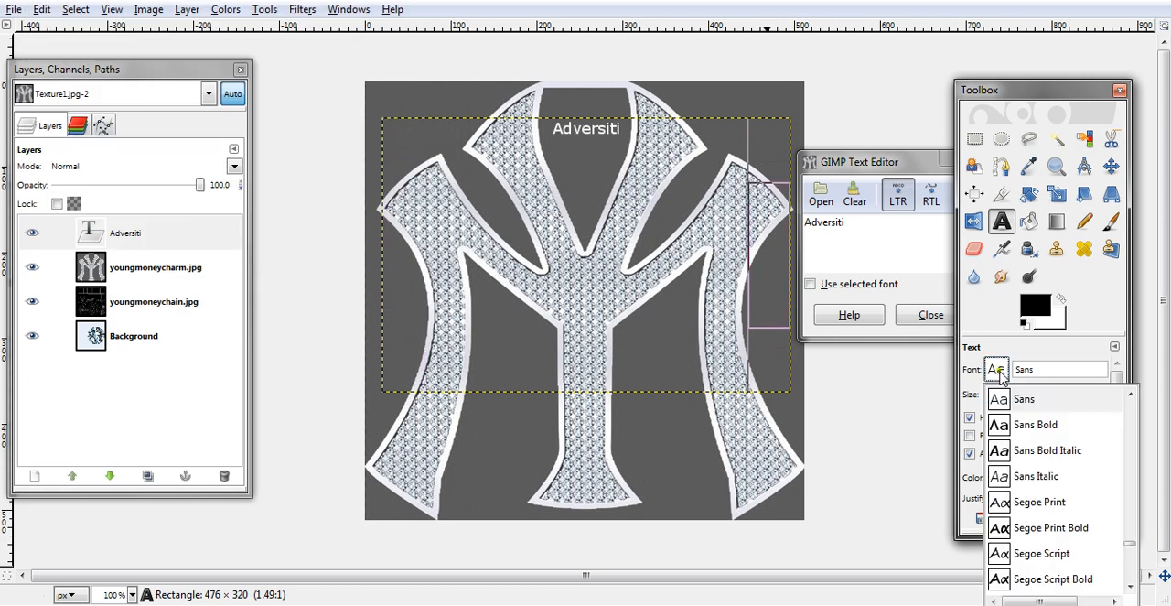
click(1043, 426)
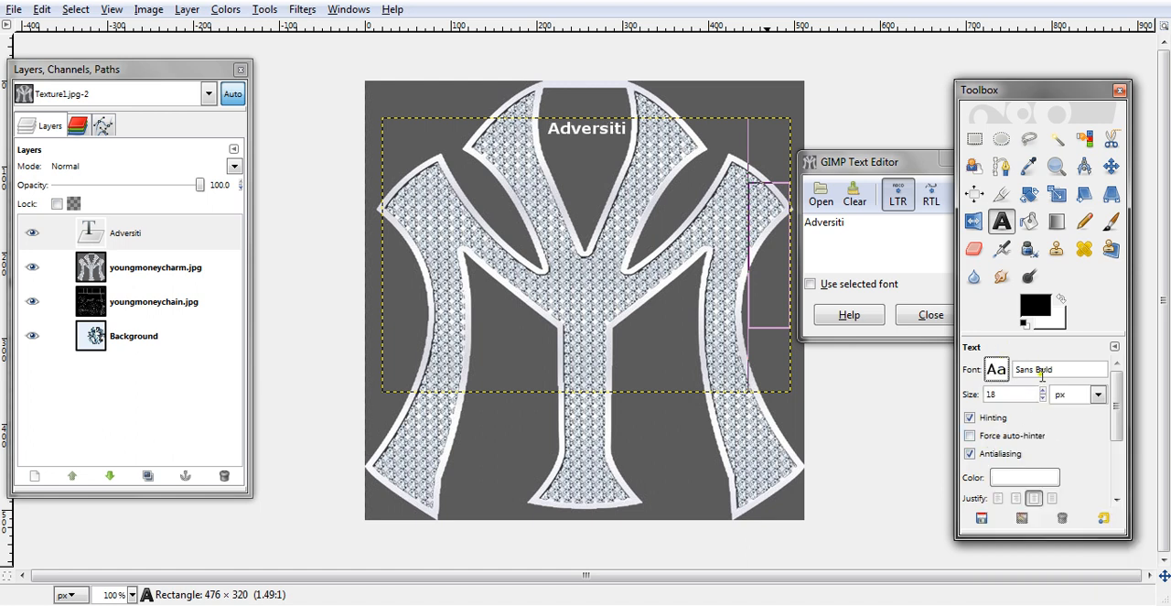
click(1044, 389)
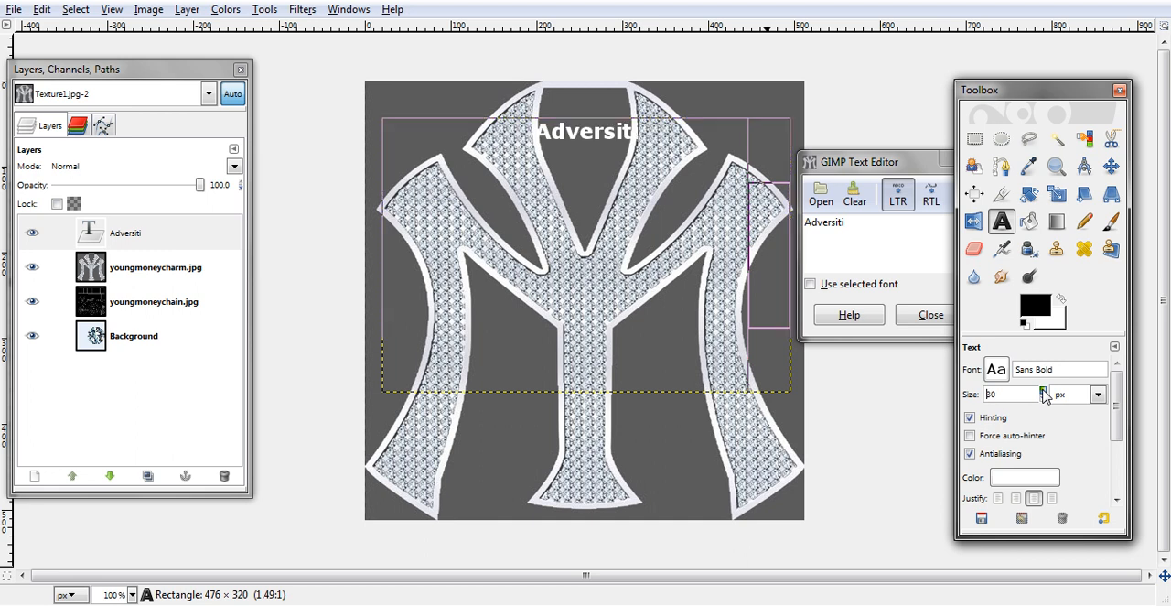
drag(1044, 393, 1044, 394)
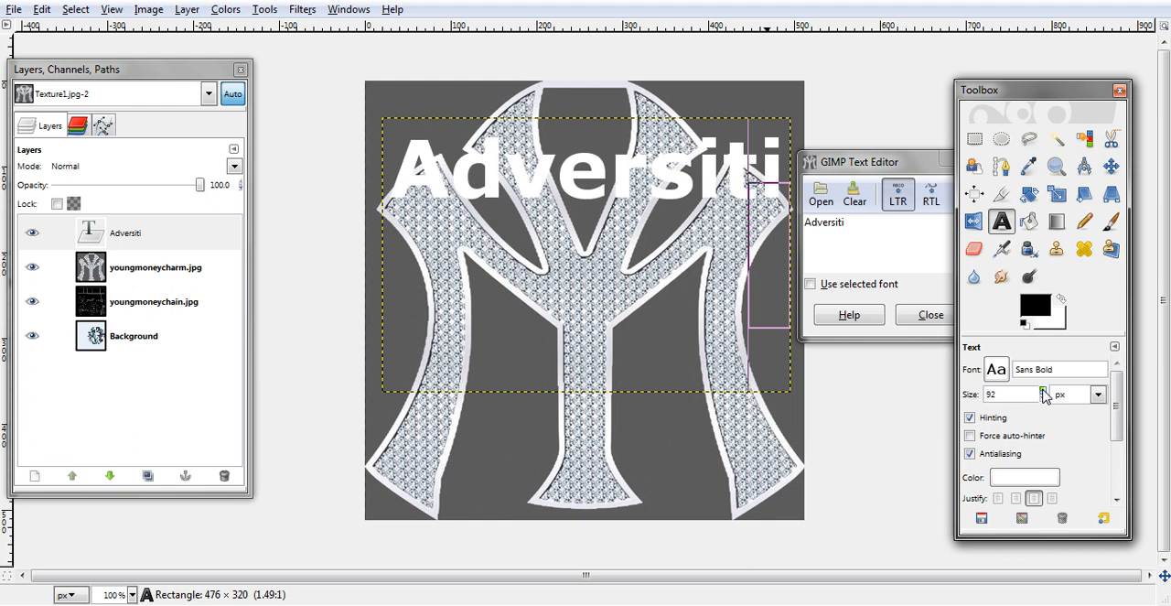
- Scale the Adversiti layer freehand to about 476 × 707 px, stretching the text vertically
click(1056, 194)
click(753, 199)
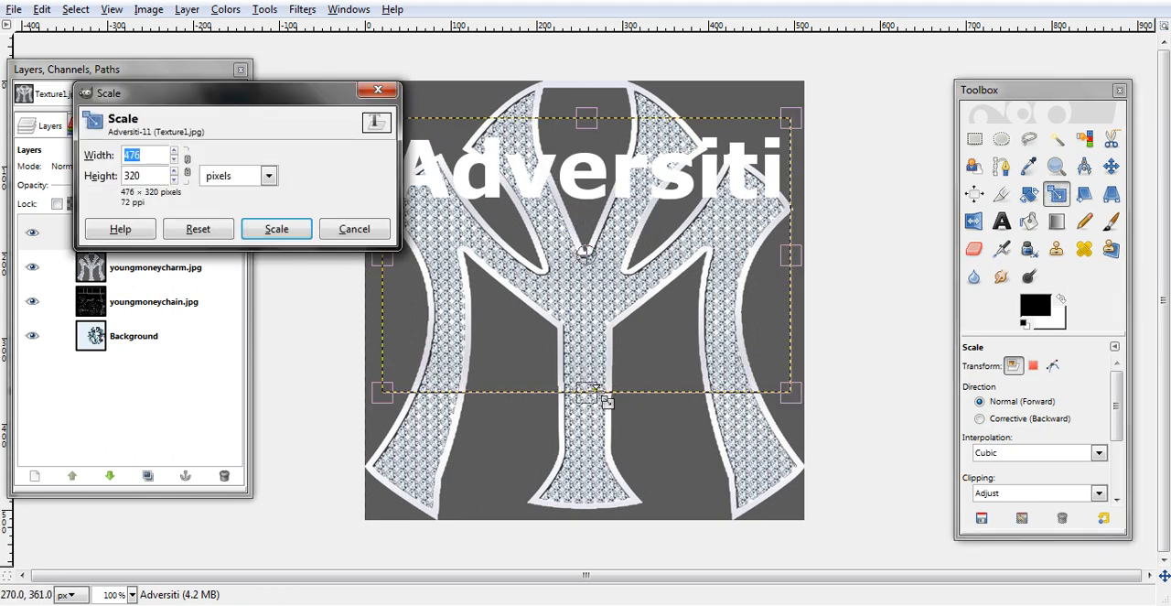
drag(595, 393, 598, 471)
drag(597, 470, 634, 605)
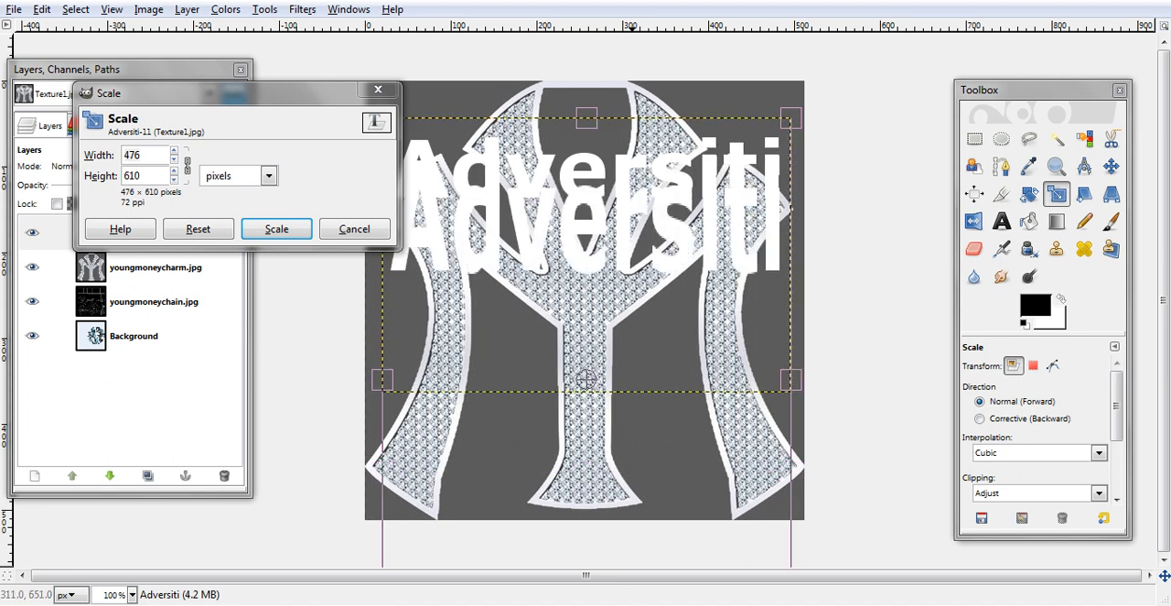
drag(586, 122, 583, 42)
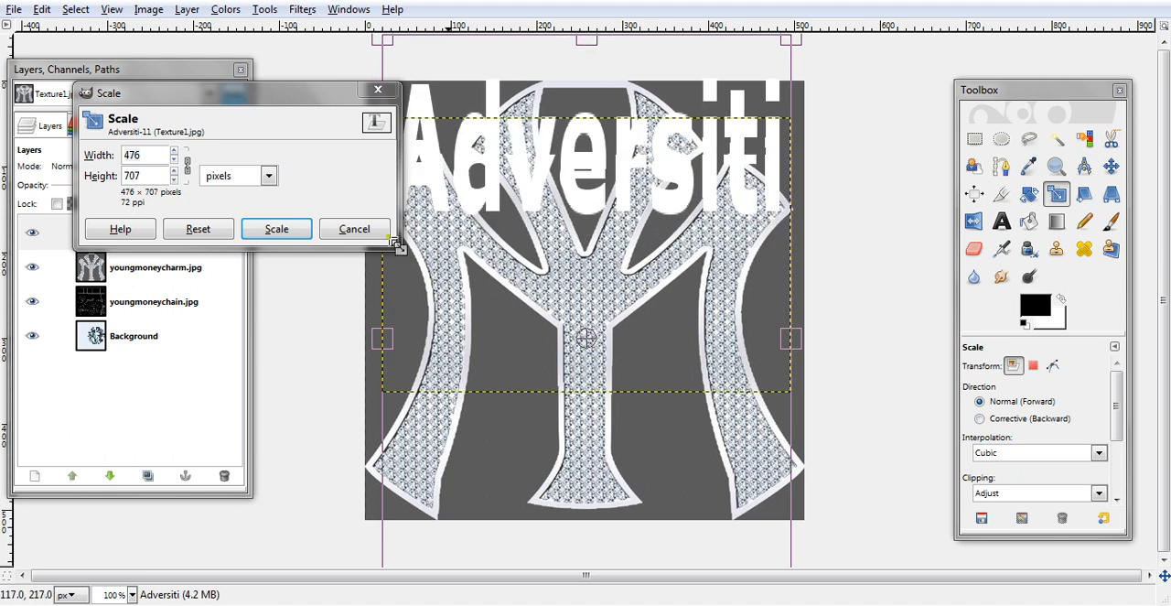
click(295, 230)
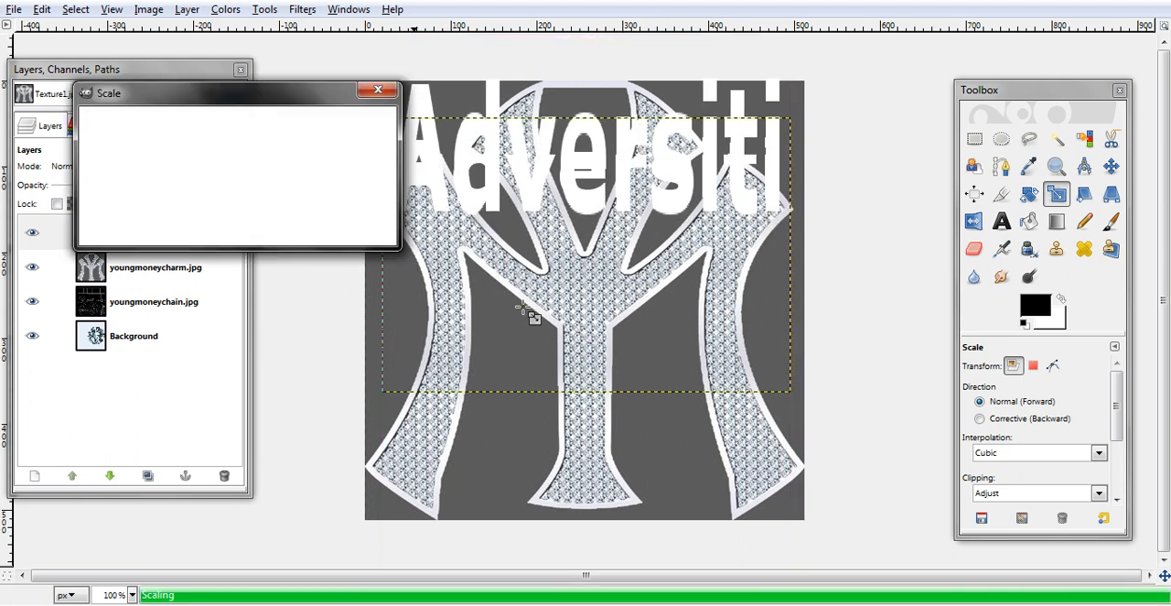
- Crop the image to its full canvas area to trim the parts of the text layer extending beyond it
click(1001, 193)
drag(340, 70, 924, 558)
click(680, 437)
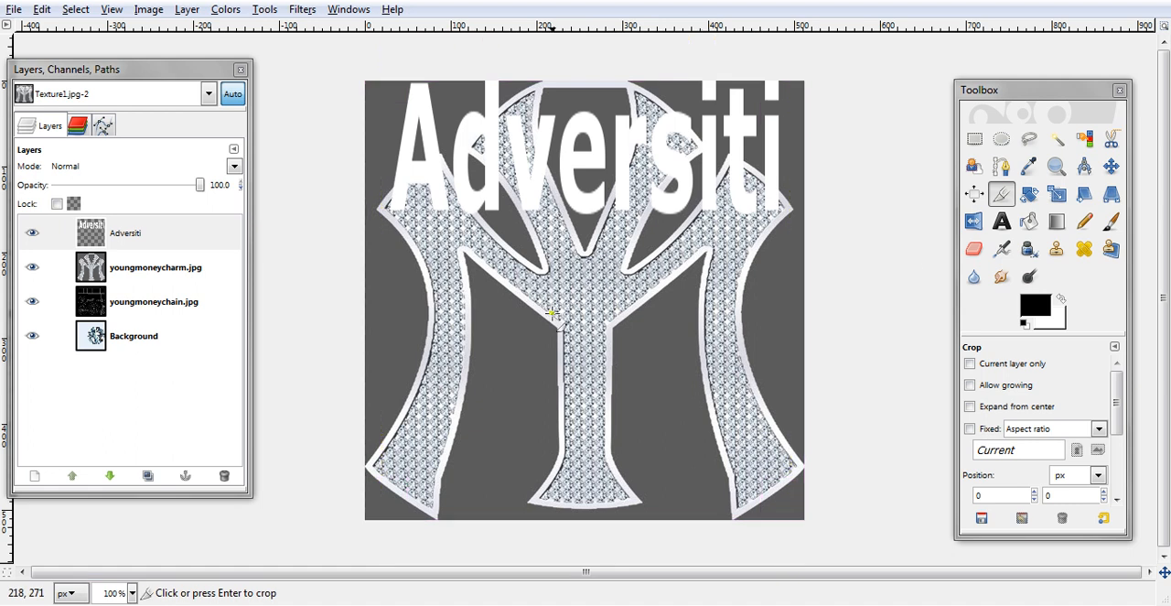
- Scale the cropped Adversiti layer to about 476 × 656 px and move it slightly down
click(1057, 193)
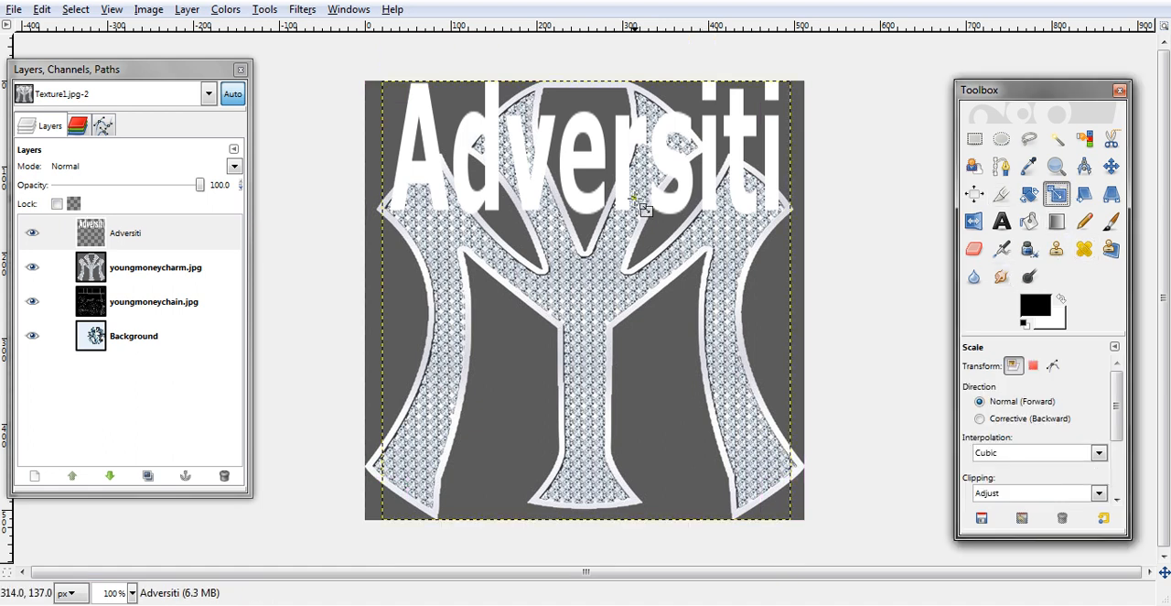
click(640, 203)
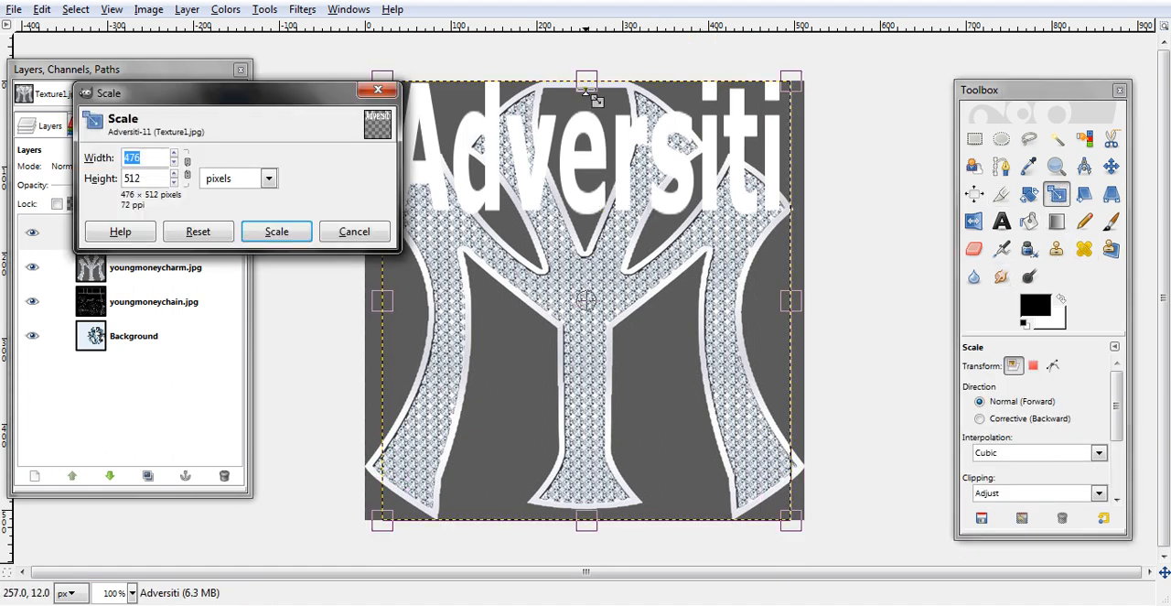
drag(593, 520, 621, 604)
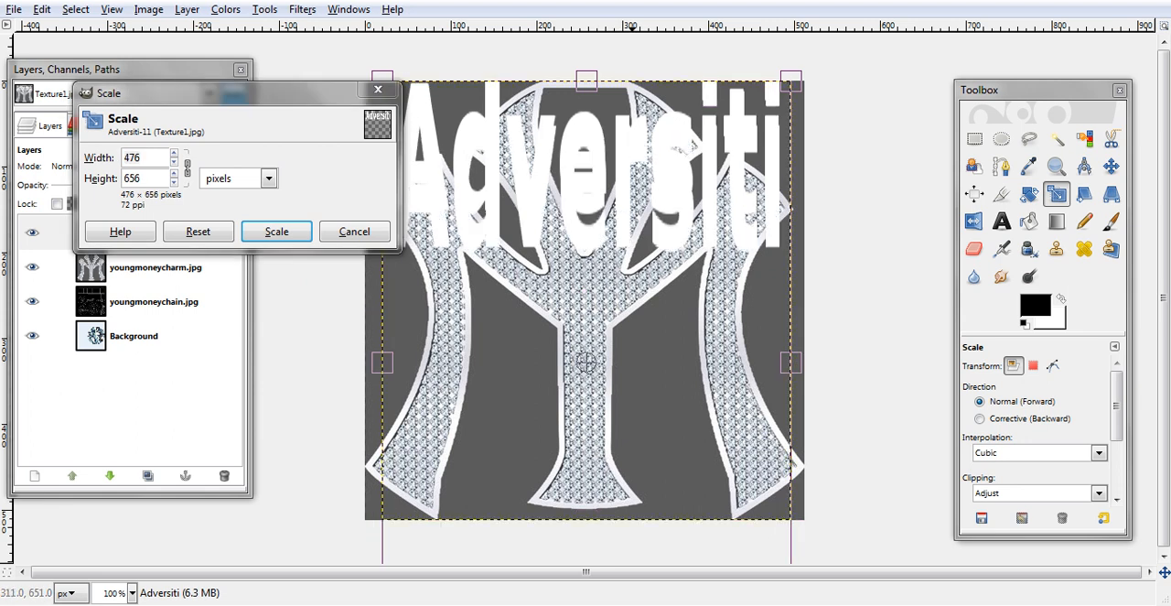
click(277, 232)
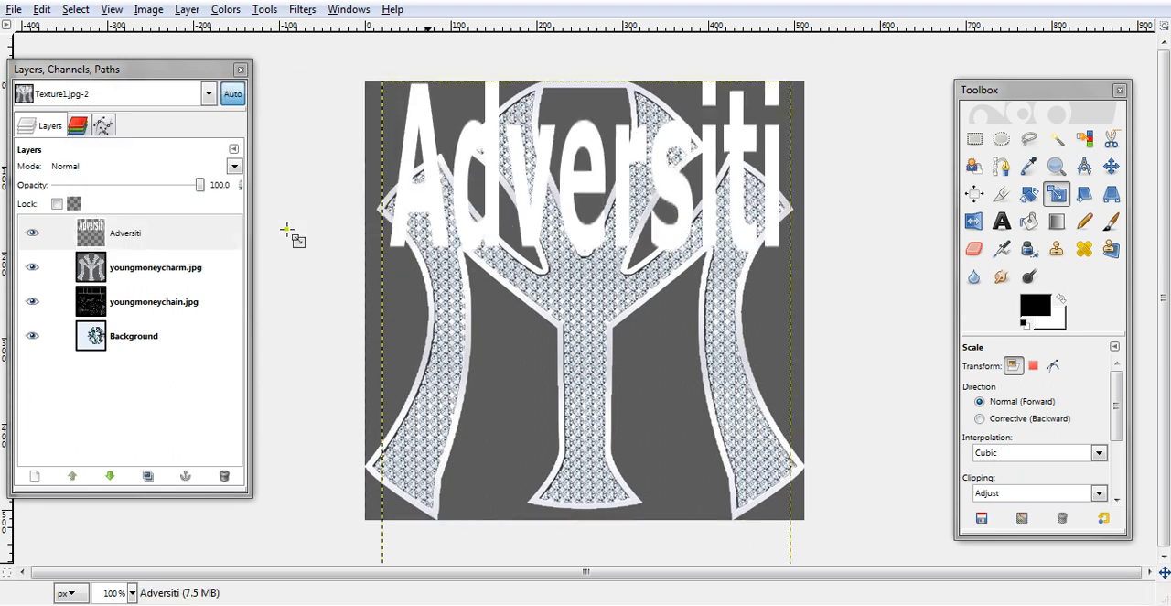
click(1111, 165)
drag(595, 149, 600, 157)
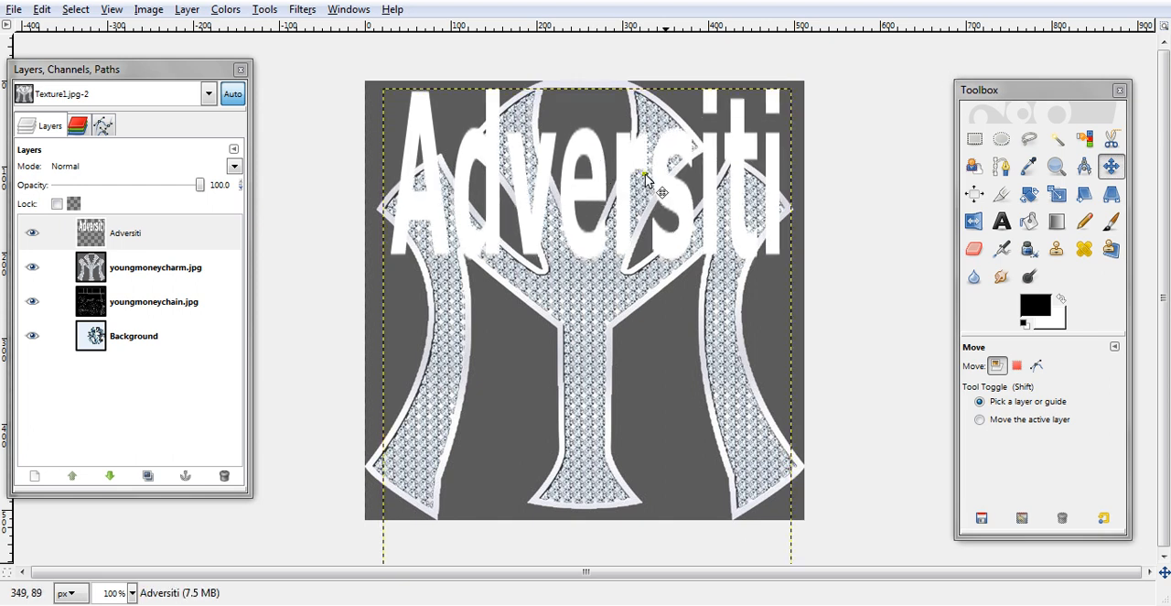
- Add a new transparent 512 × 512 px layer above the Adversiti layer
click(35, 475)
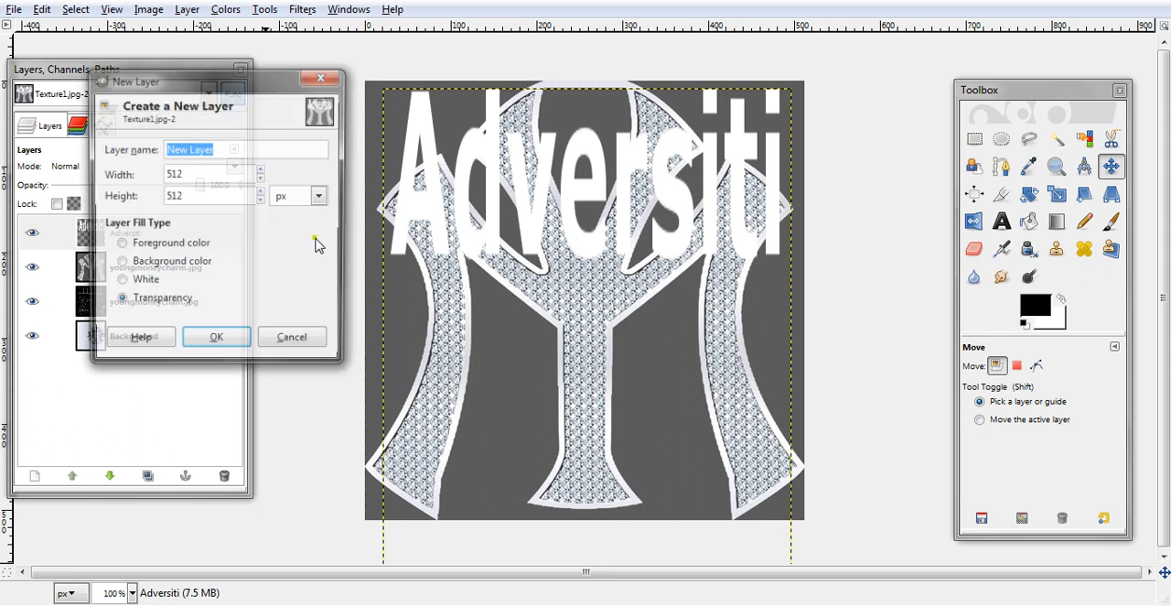
click(223, 345)
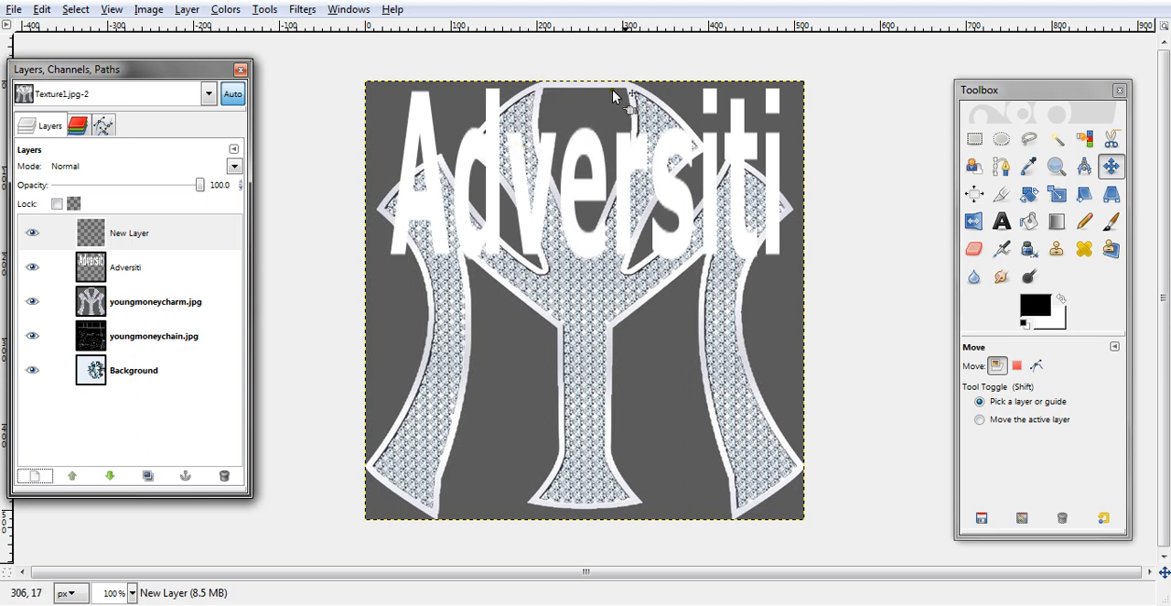
- Examine the charm's top edge and the gap above the text up close
click(1057, 166)
drag(492, 47, 712, 154)
drag(540, 317, 499, 280)
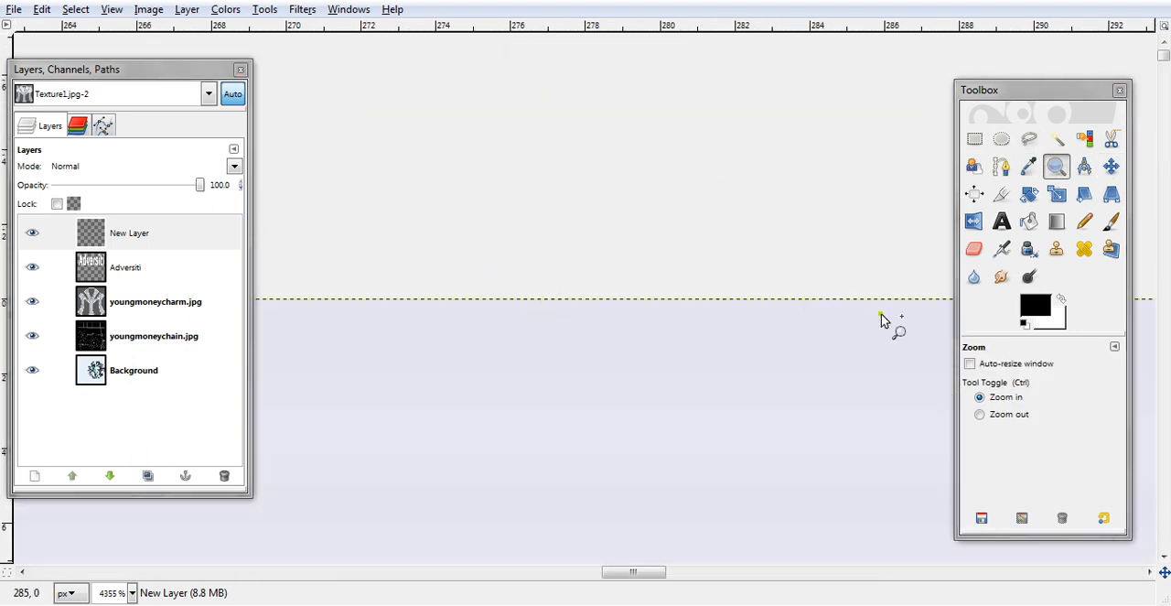
ctrl+click(811, 281)
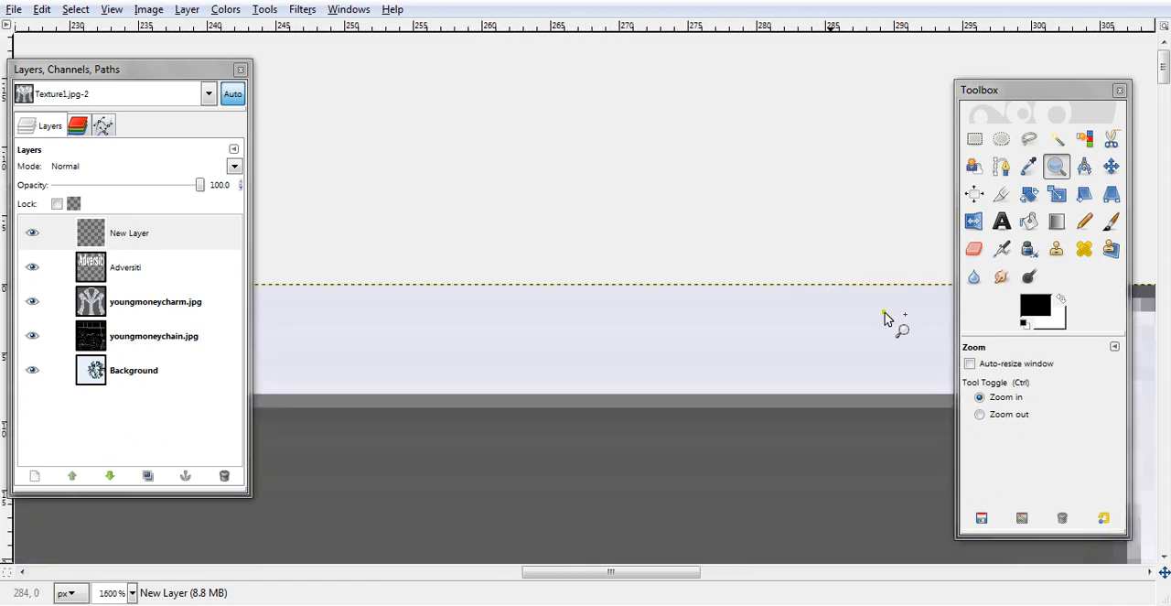
scroll(695, 321, up, 1)
scroll(693, 319, down, 6)
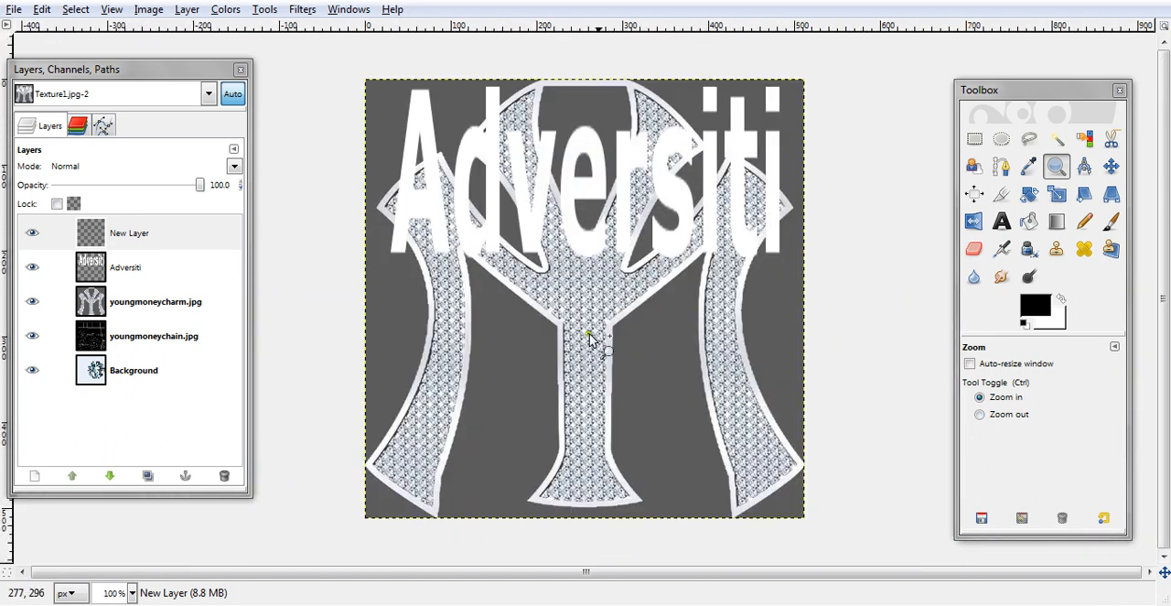
drag(531, 70, 646, 137)
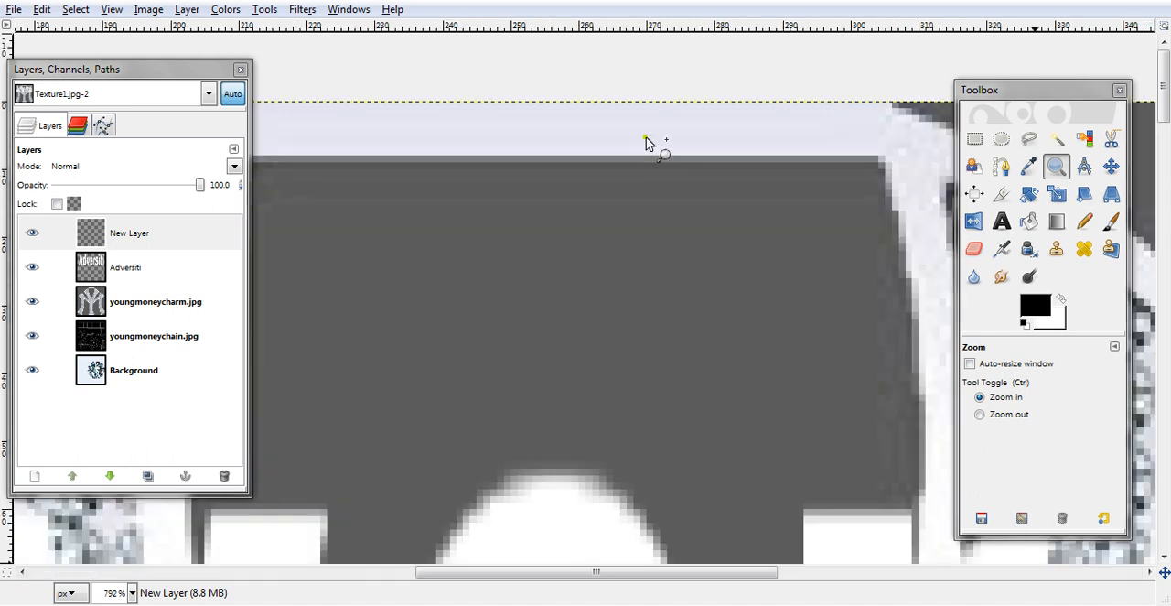
scroll(542, 241, down, 7)
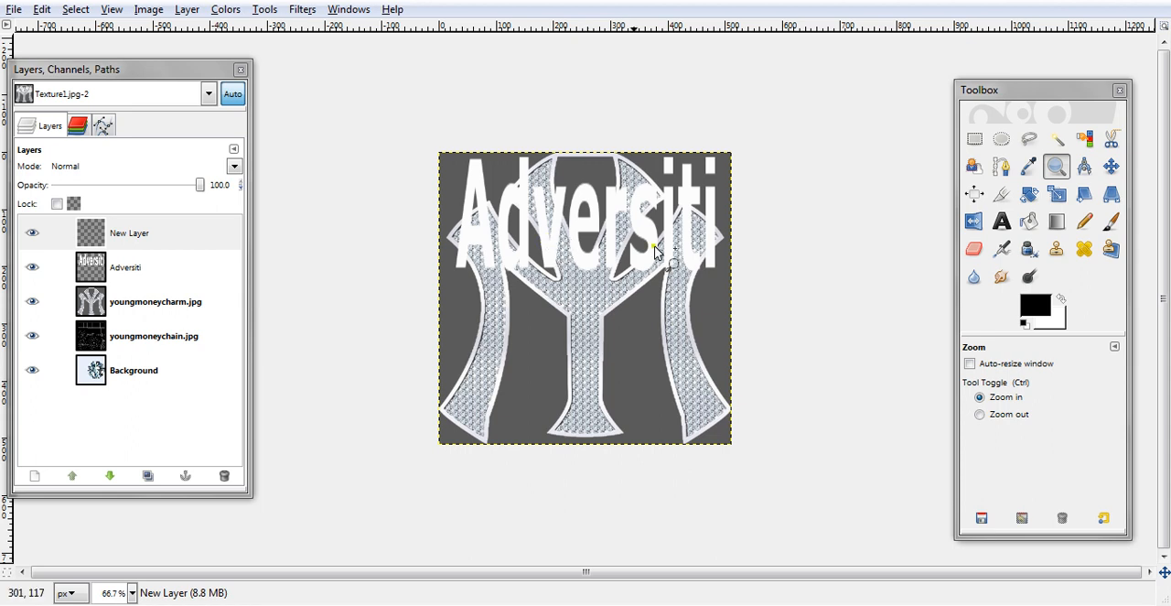
- Fill a narrow vertical rectangle running from the canvas's top center down to the text with white on the new layer
click(975, 138)
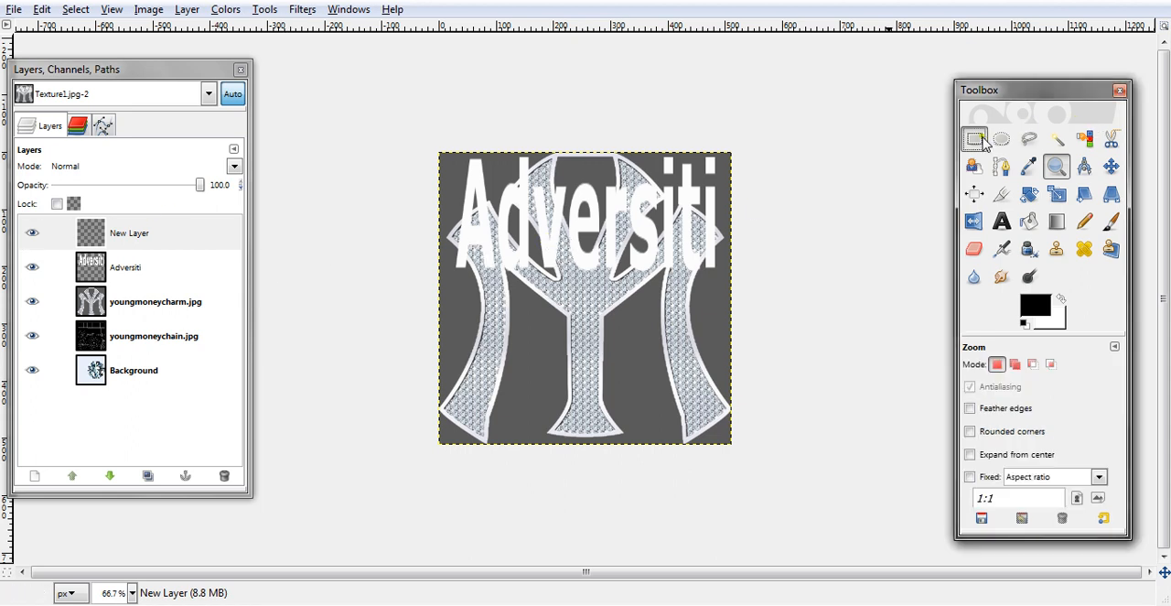
drag(576, 137, 592, 203)
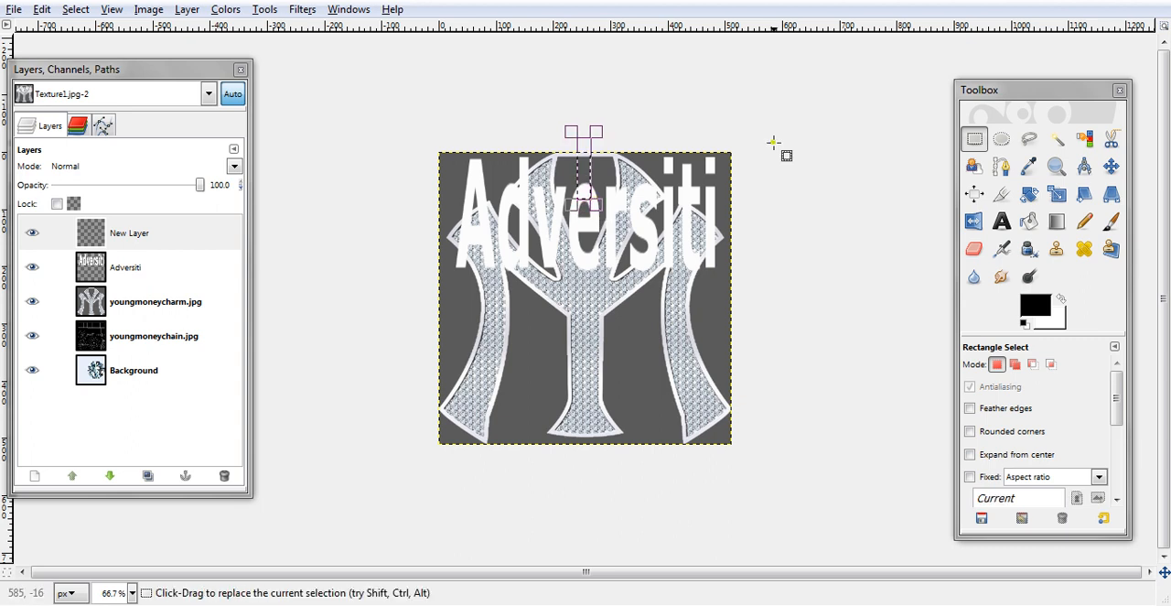
click(1060, 298)
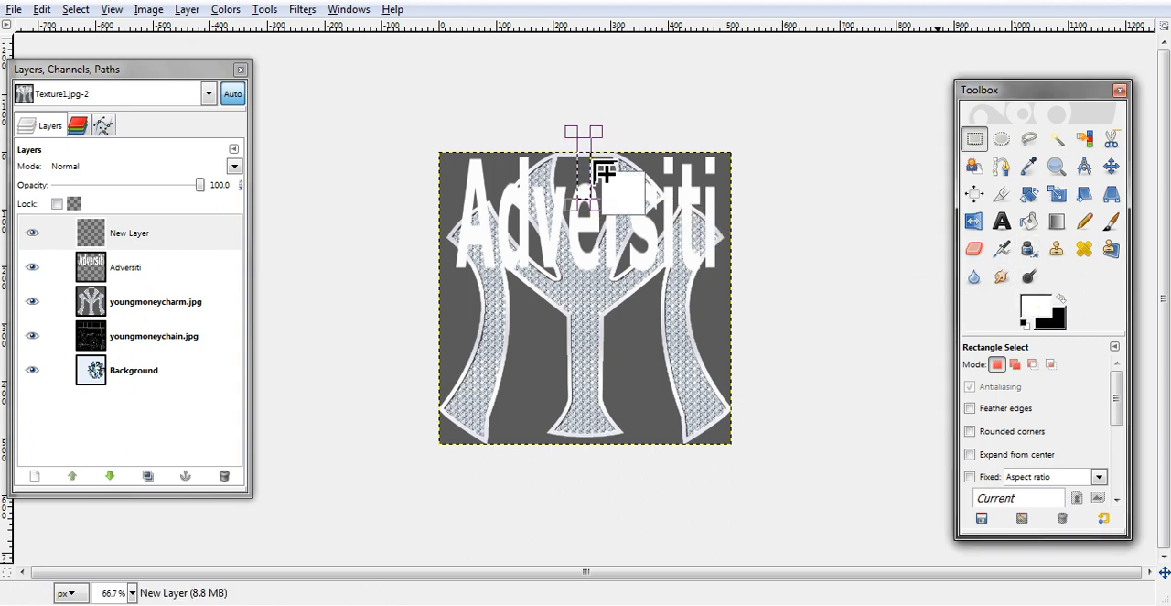
drag(1037, 308, 555, 115)
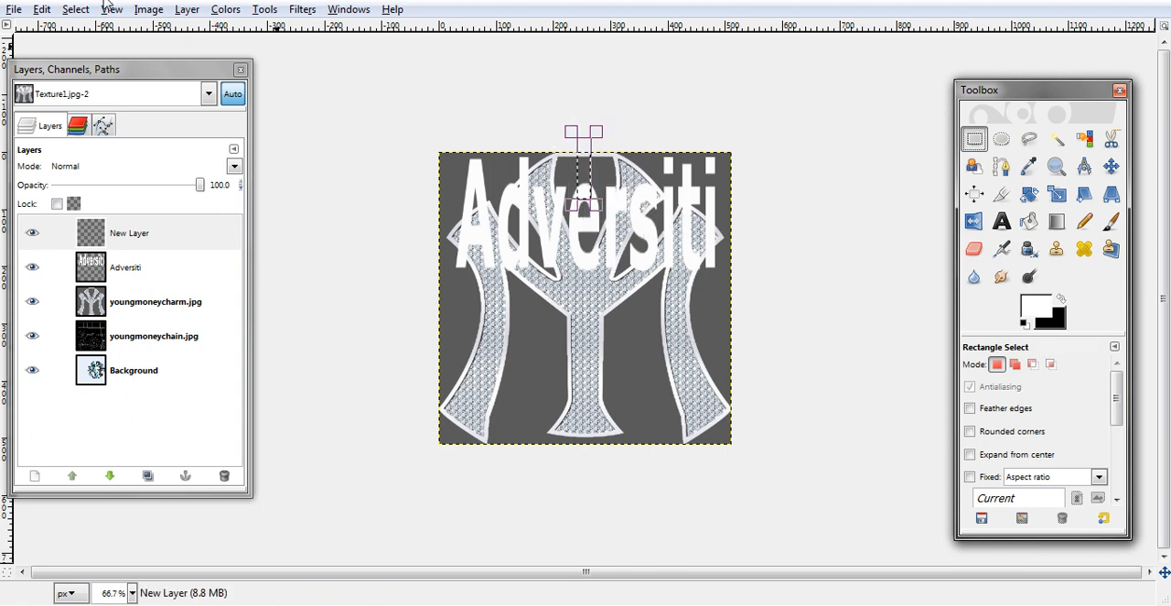
click(40, 11)
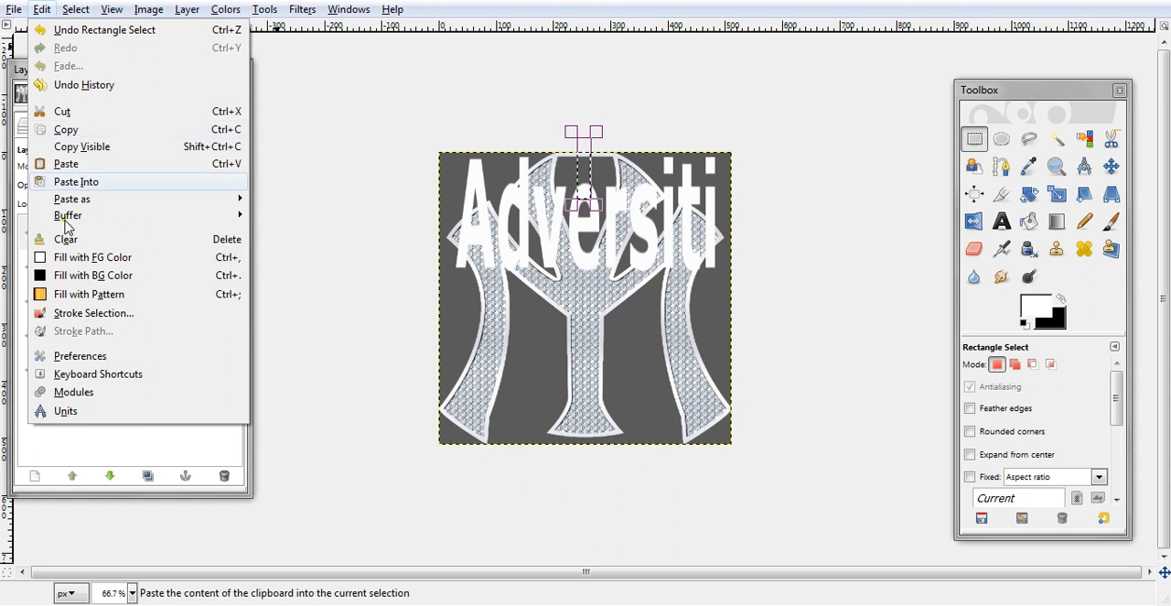
click(195, 258)
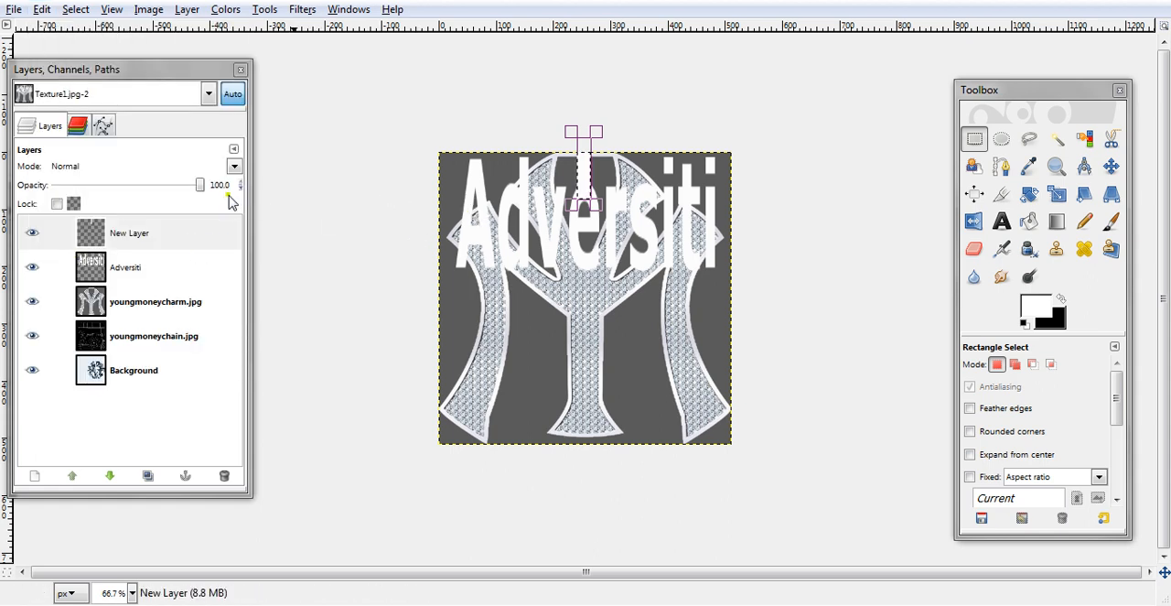
- Clear the selection and merge the new layer down into the Adversiti layer
click(73, 10)
click(87, 47)
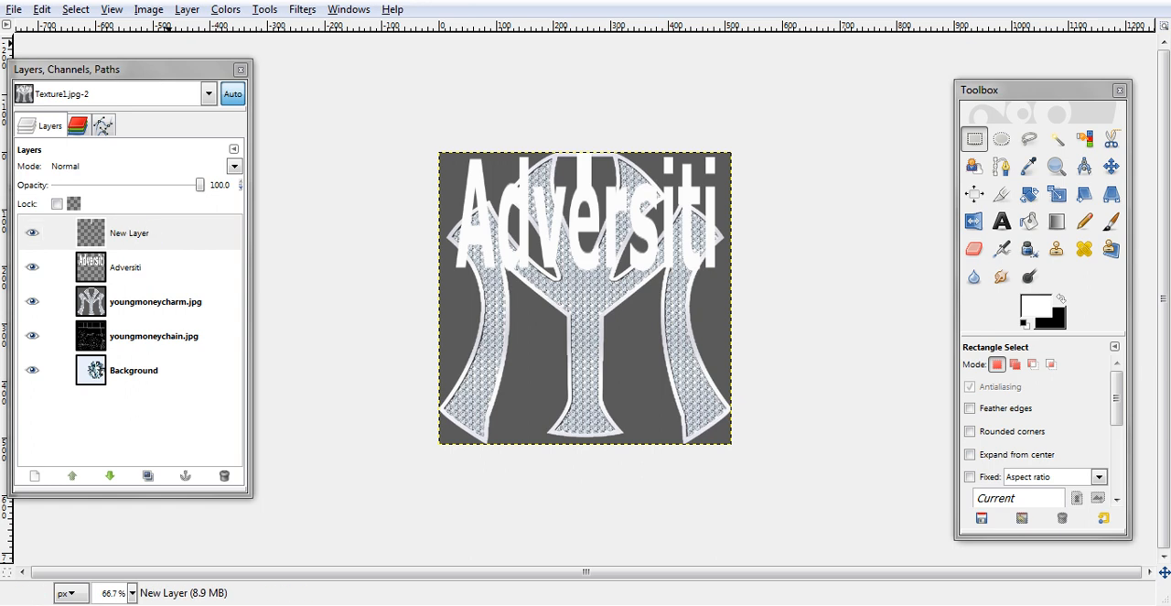
click(186, 11)
click(225, 103)
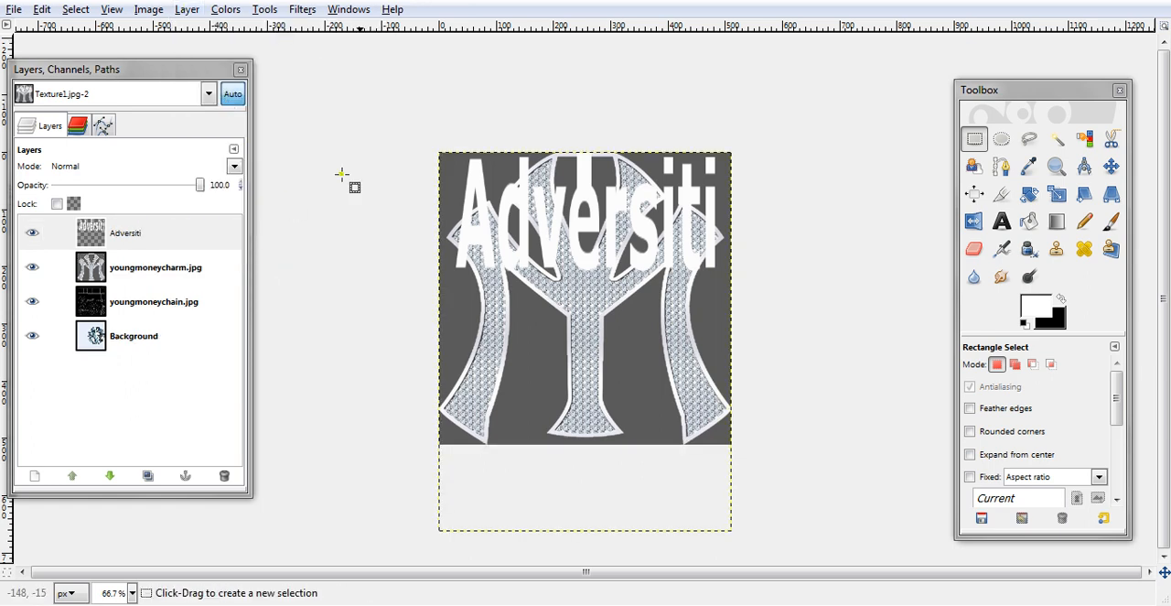
- Crop the image to its full 512 × 512 px canvas, trimming the overhanging part of the Adversiti layer
click(1001, 194)
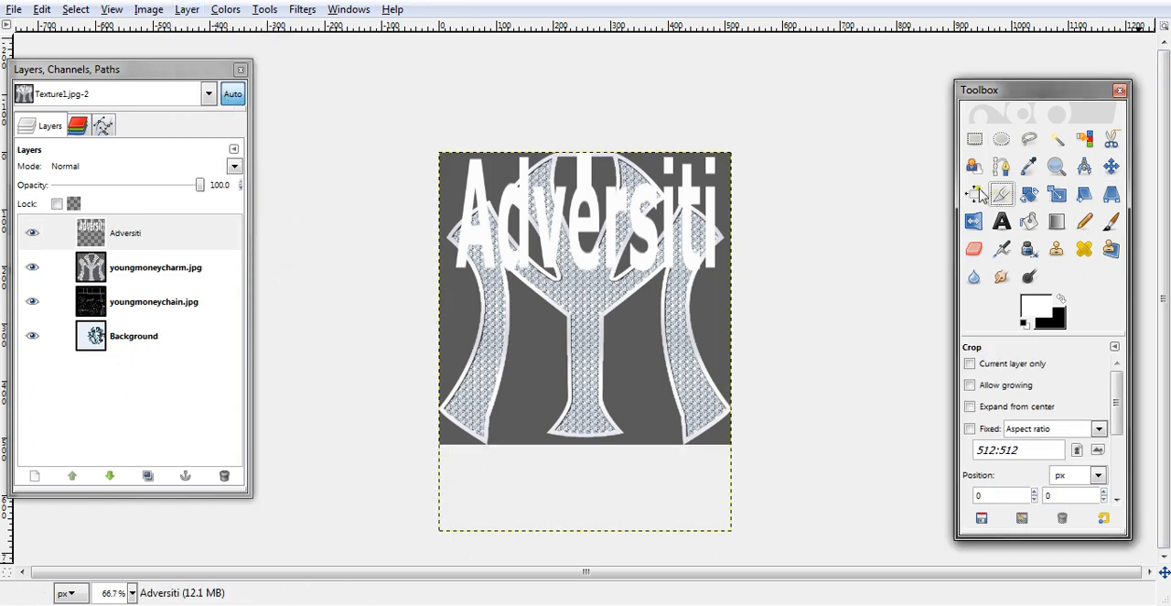
drag(411, 125, 831, 486)
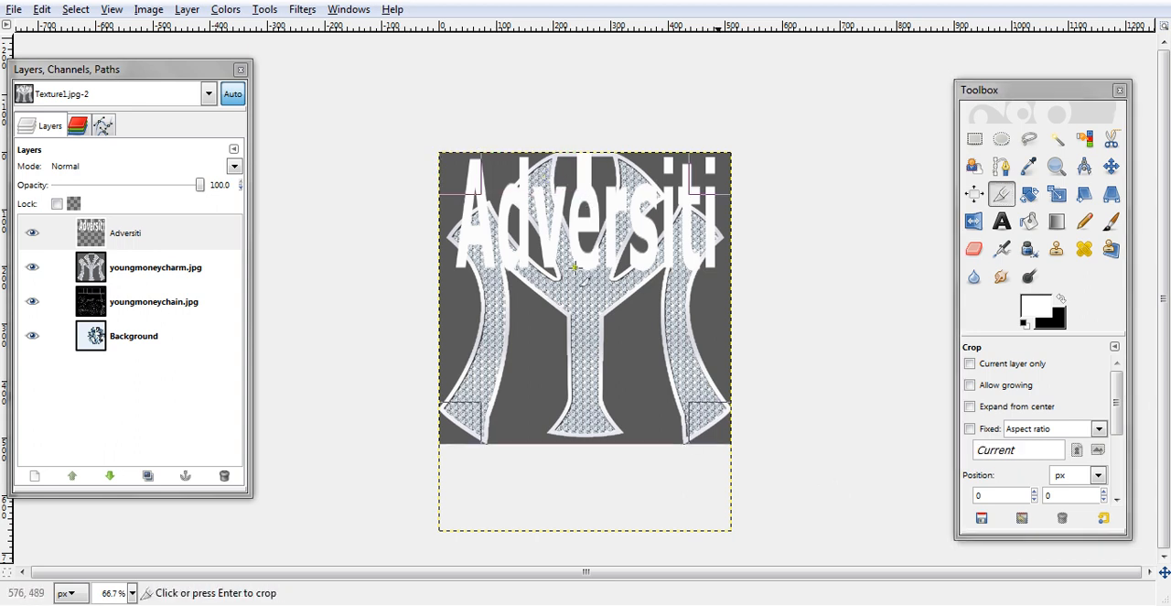
click(583, 392)
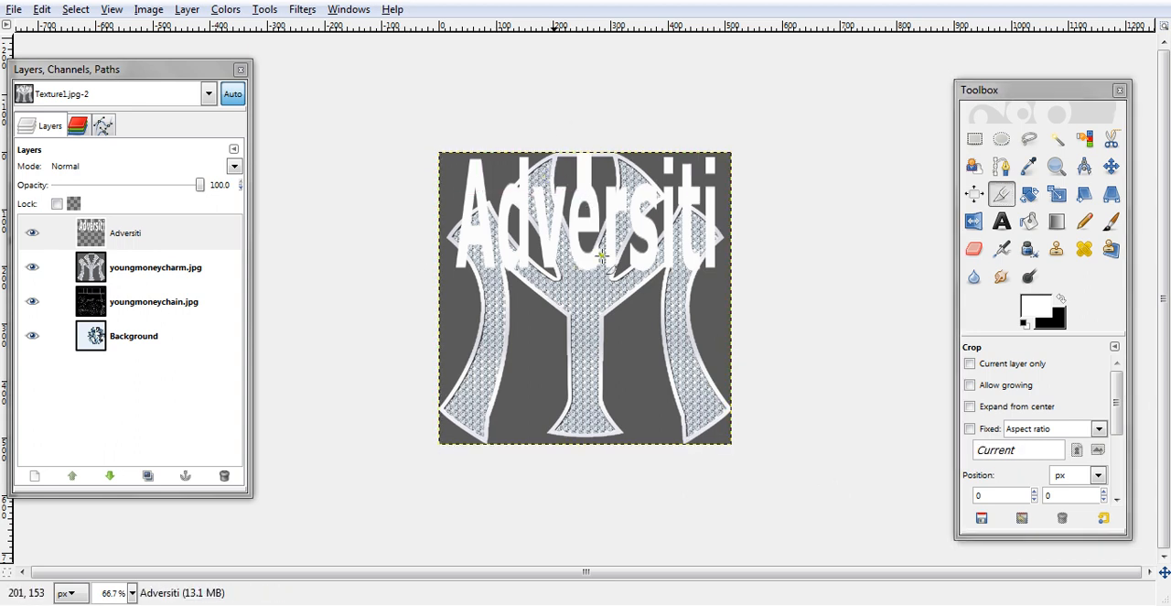
- Hide the youngmoneycharm.jpg, youngmoneychain.jpg and Background layers
click(33, 267)
click(33, 302)
click(31, 336)
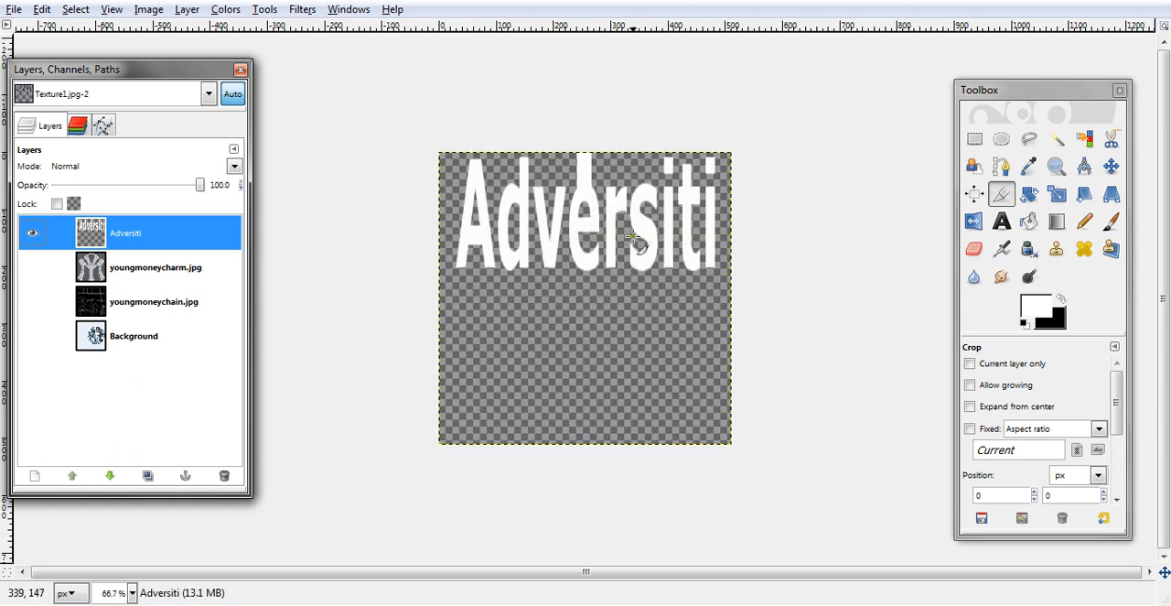
- Create a selection from the Adversiti layer's alpha and add a transparent 512 × 512 px layer above it
click(195, 10)
mouse_move(254, 177)
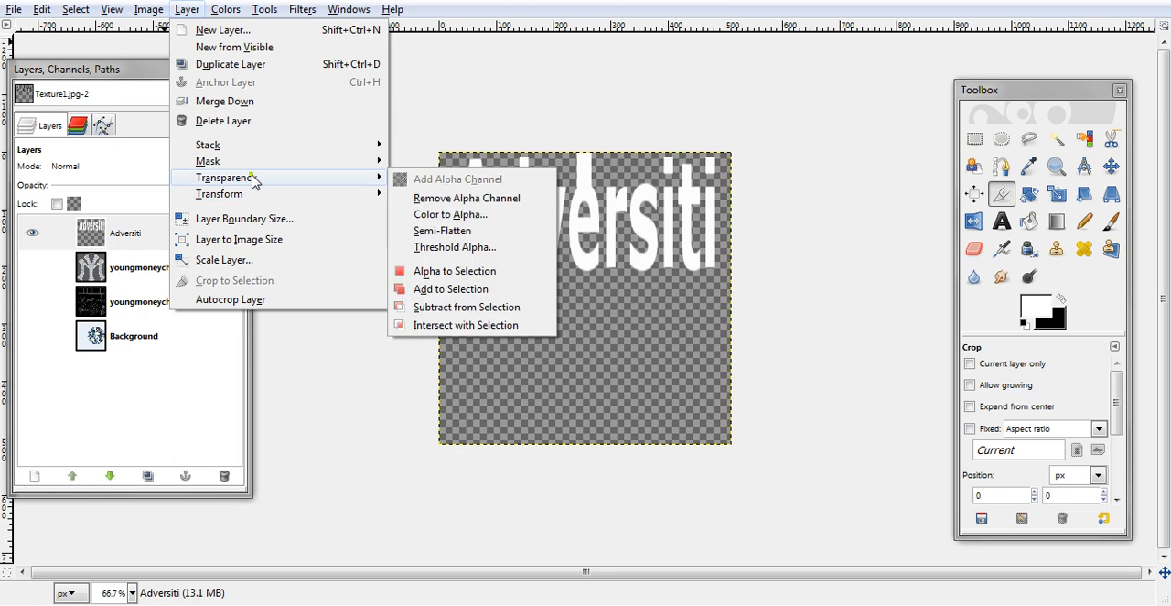
click(448, 271)
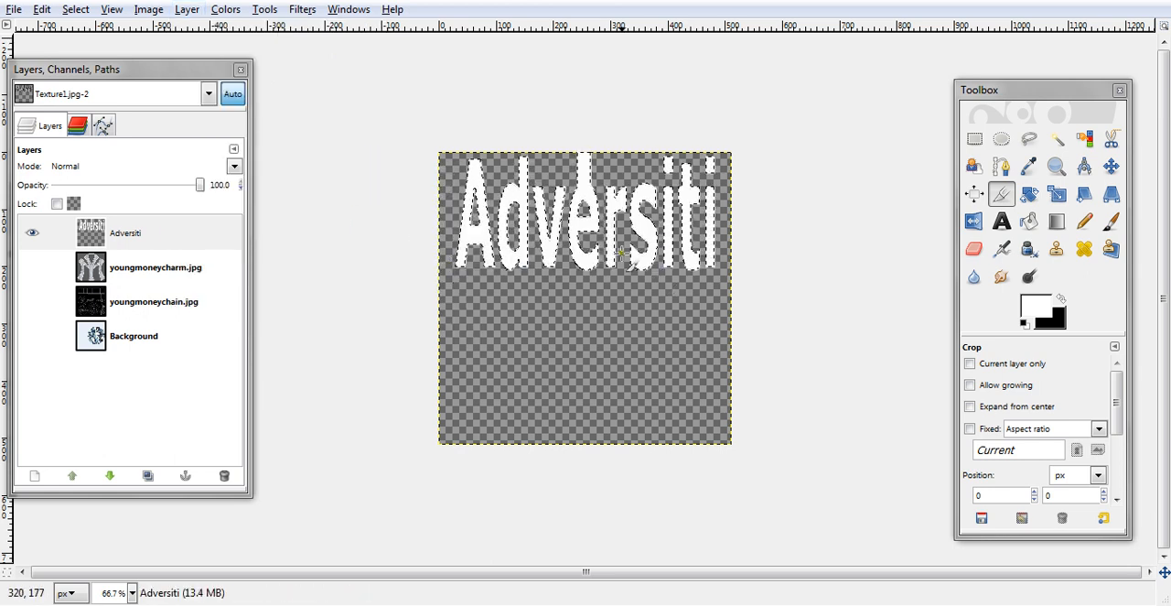
click(33, 477)
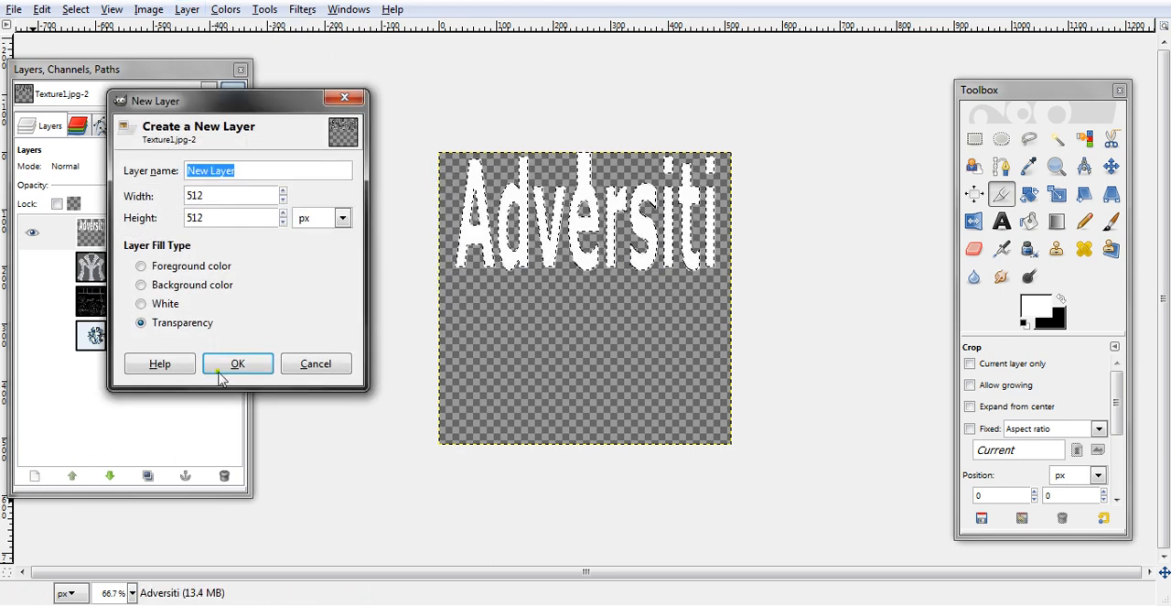
click(237, 365)
- Shrink the Adversiti text selection by 3 pixels
click(113, 266)
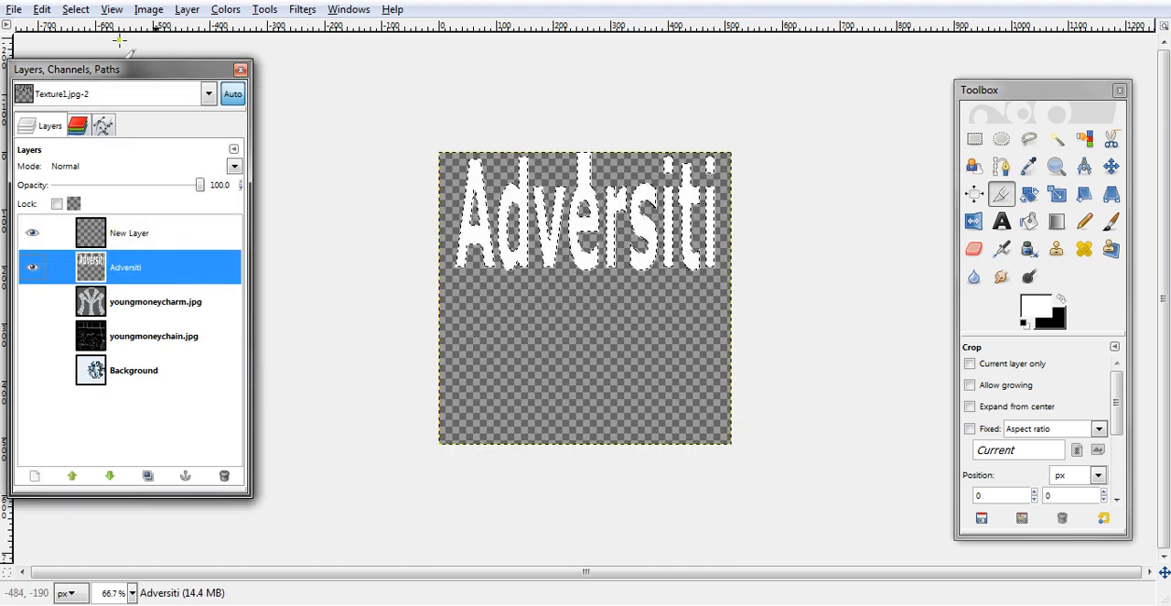
click(79, 13)
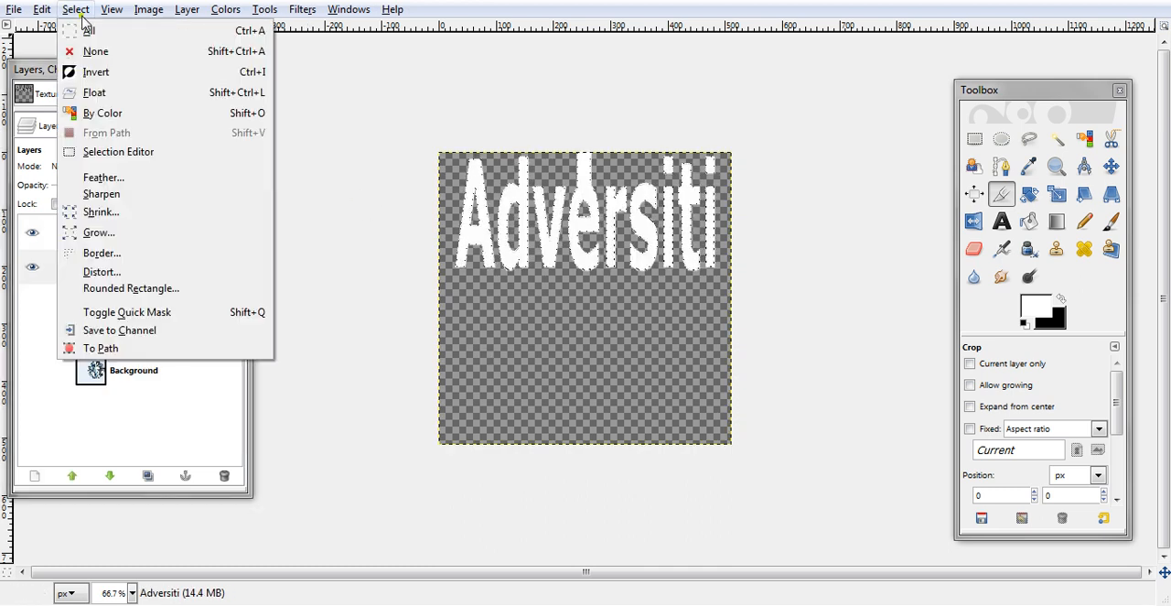
click(100, 212)
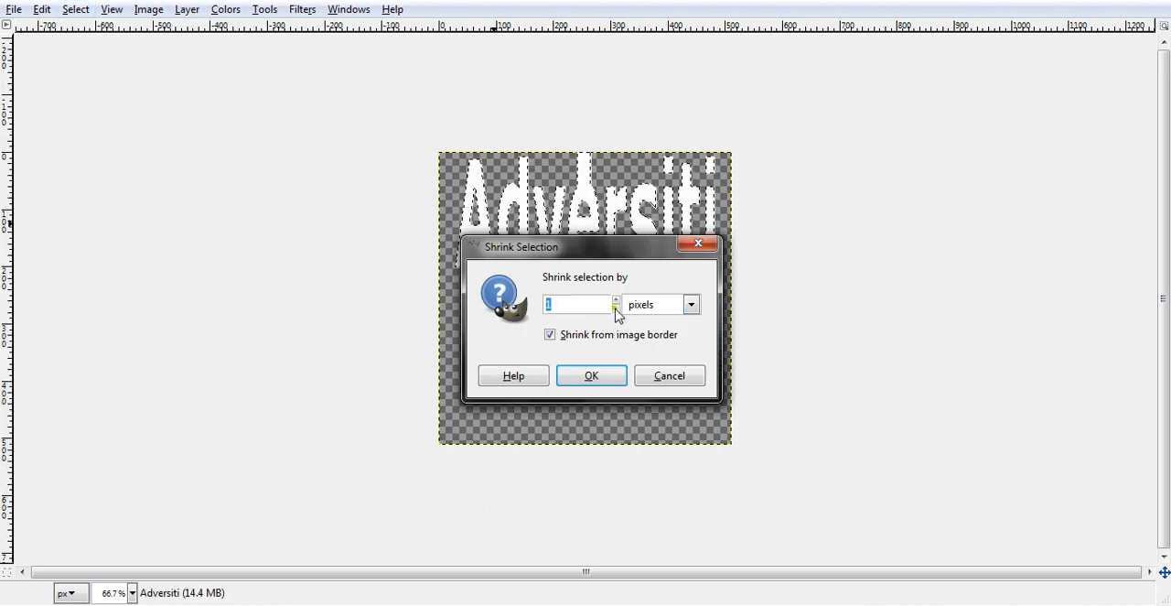
click(577, 375)
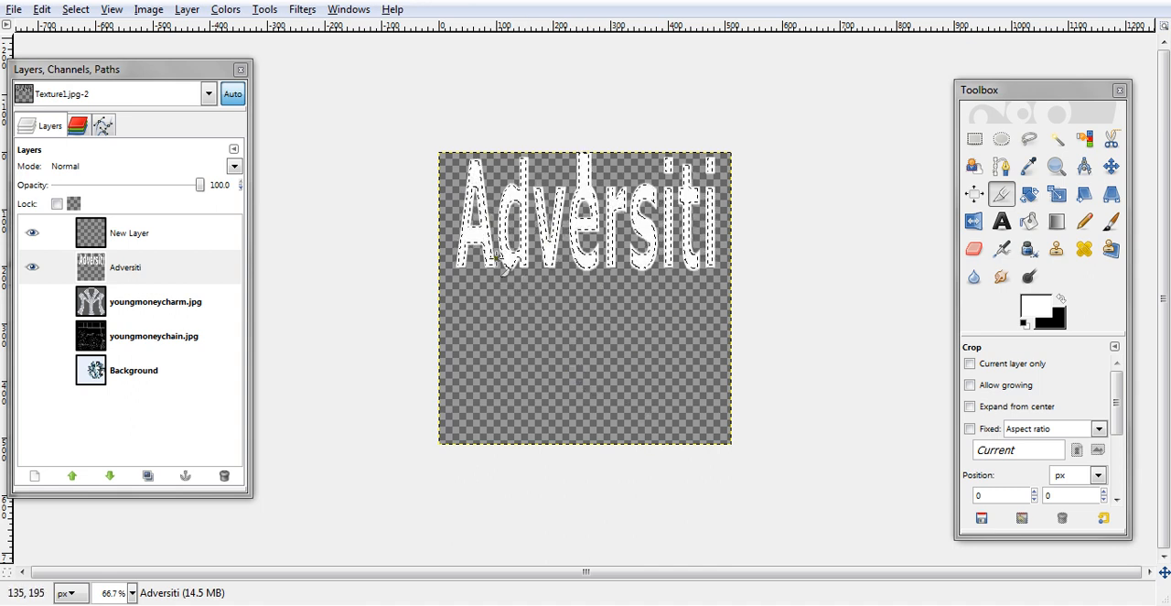
- Fill the shrunken text selection with black on the new layer
click(141, 236)
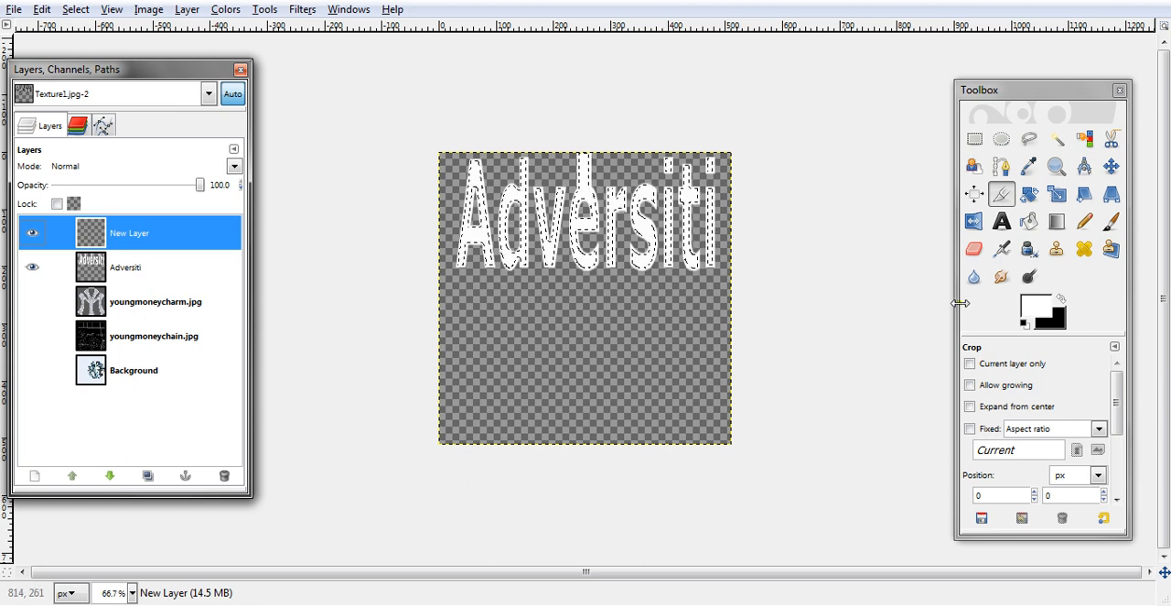
click(1062, 301)
click(76, 10)
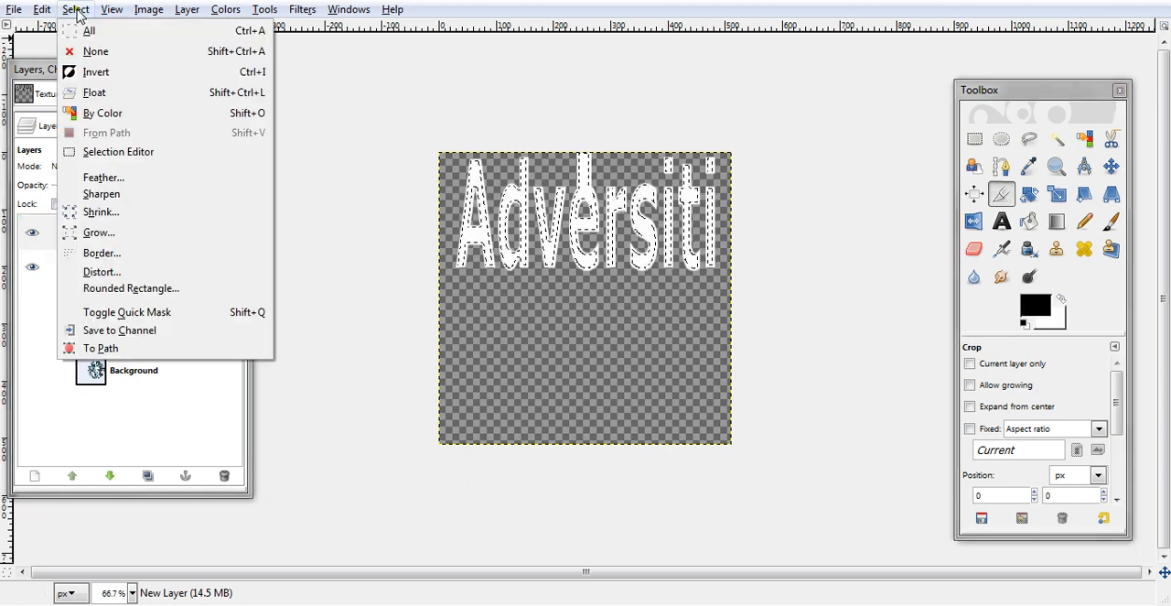
click(92, 259)
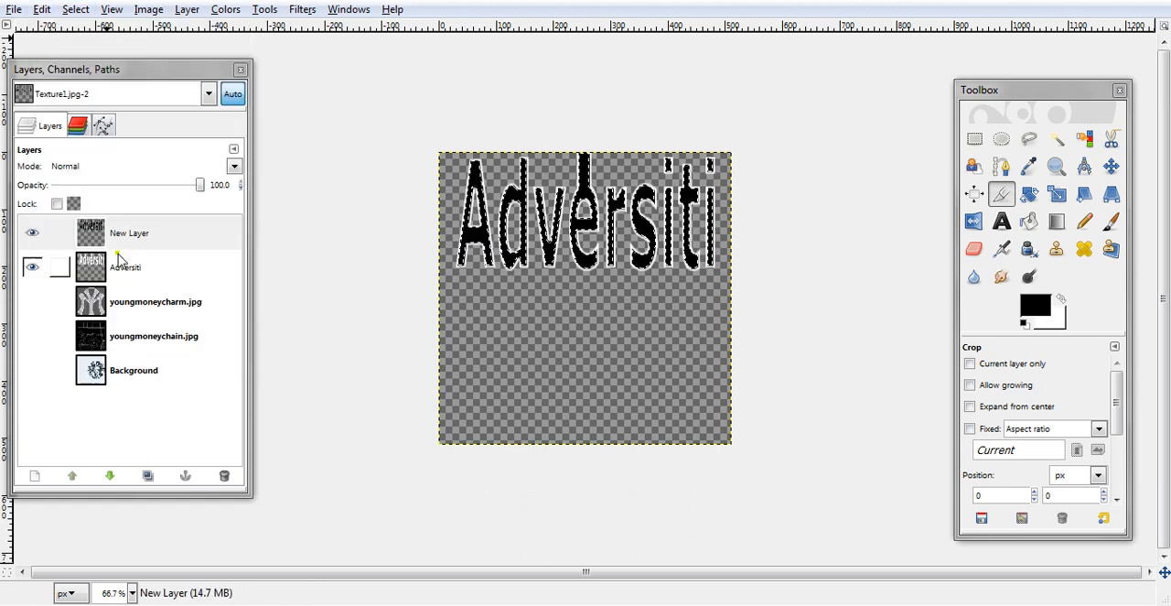
- Rename the black-filled layer to blackdiamond and clear the selection
double_click(137, 232)
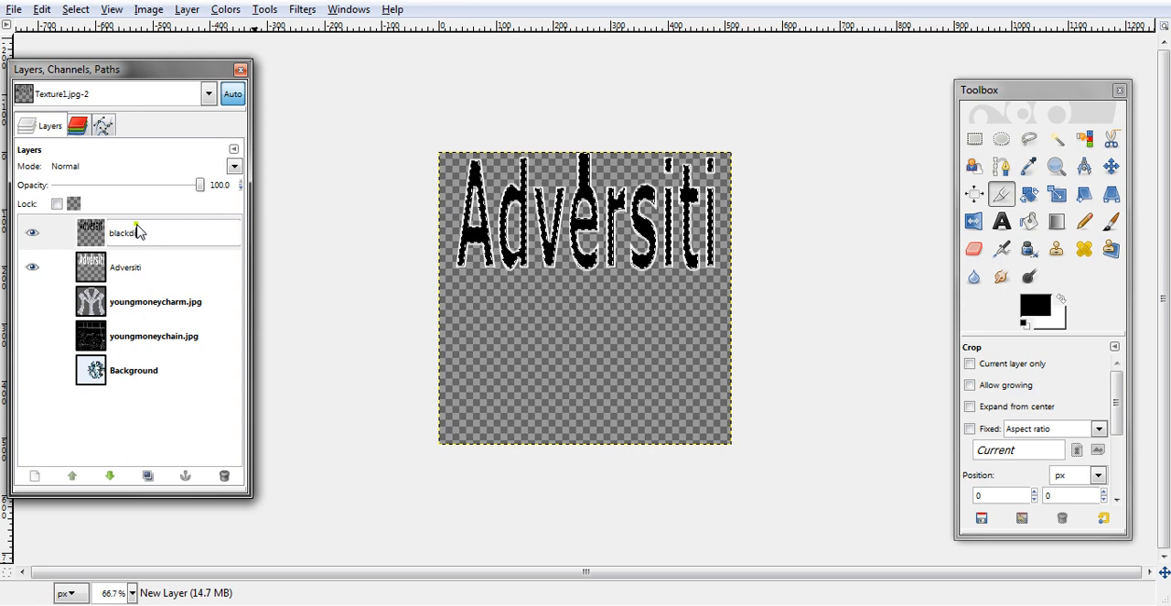
key(Return)
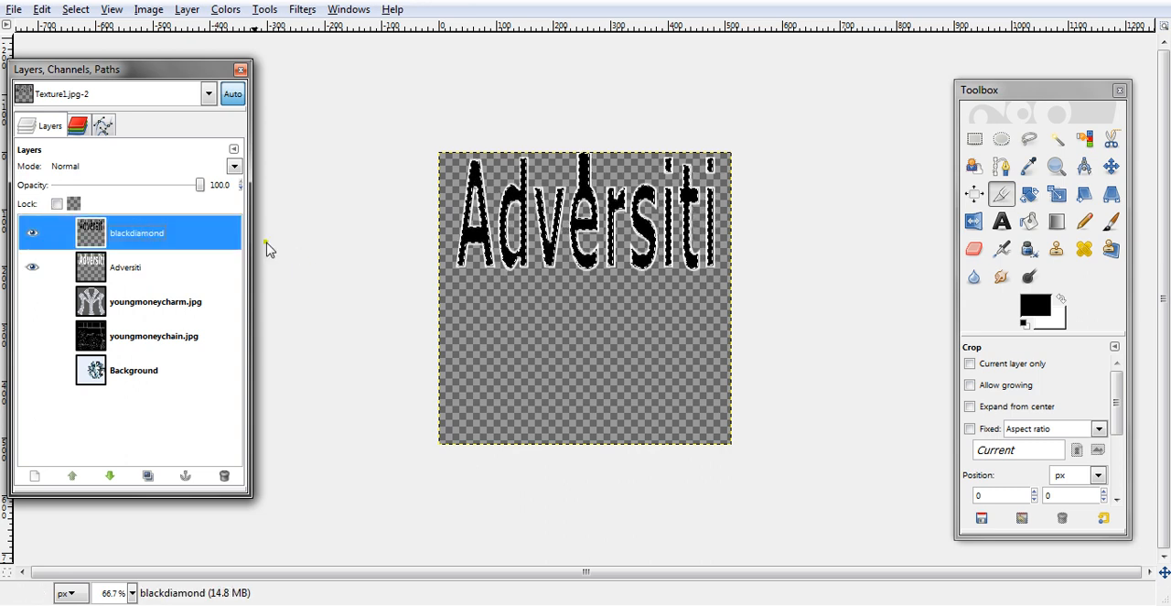
click(81, 11)
click(103, 49)
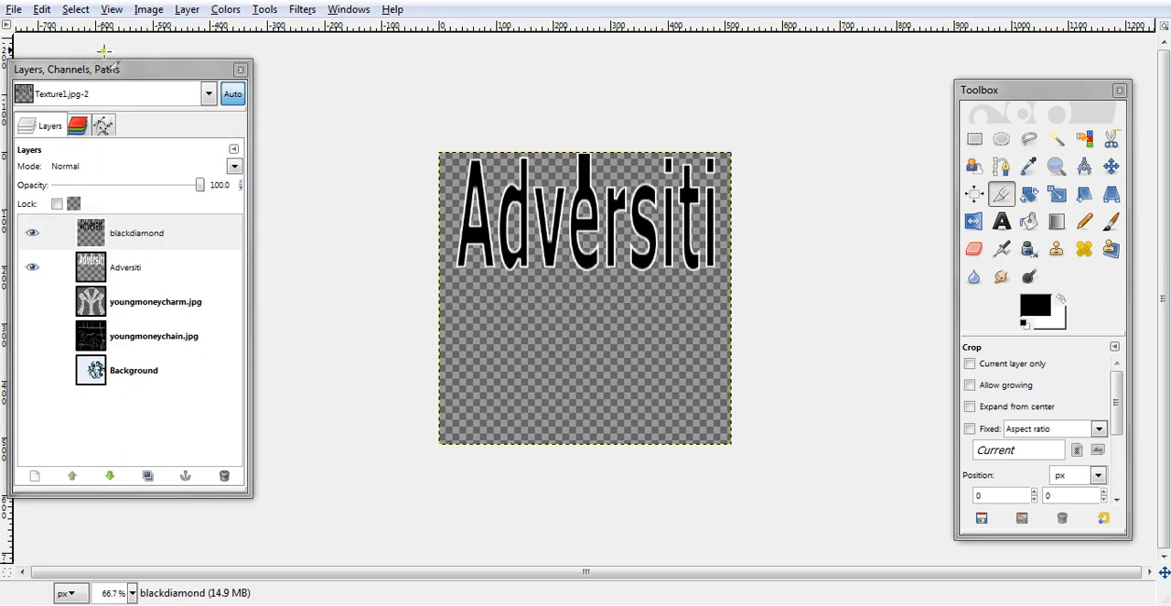
- Activate the Adversiti layer with the Bucket Fill tool and change the foreground color to light gray
click(145, 268)
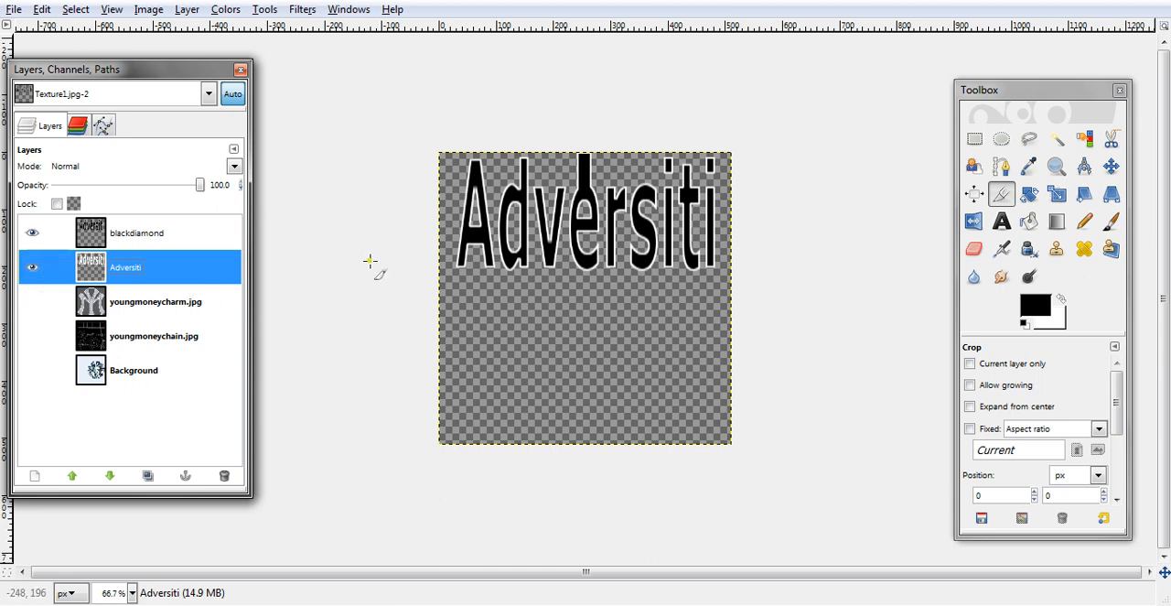
click(1028, 222)
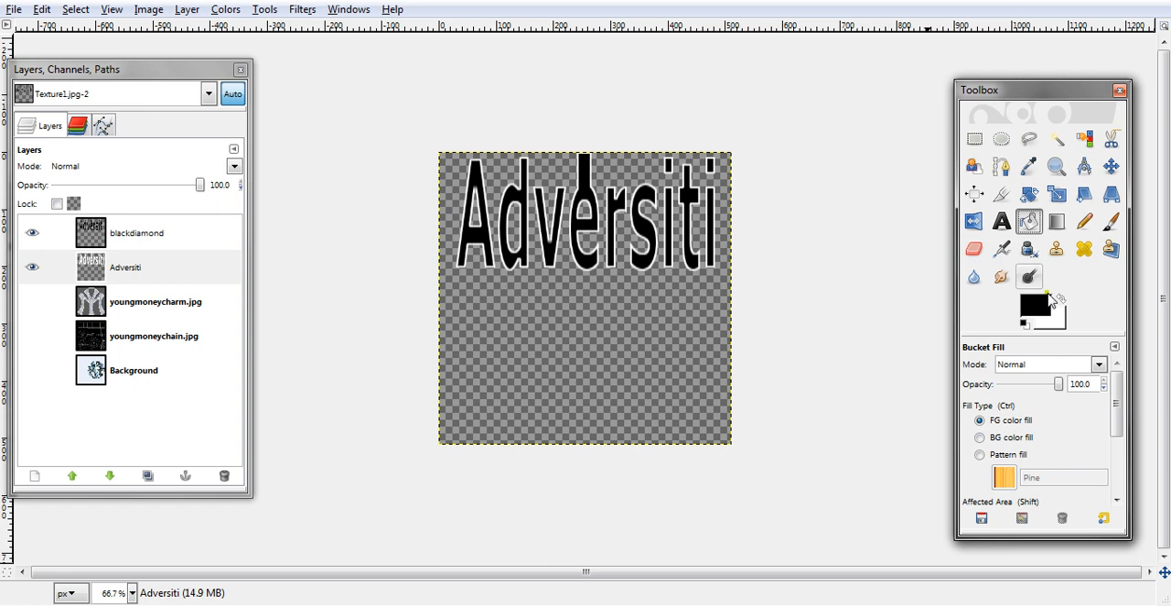
click(1044, 308)
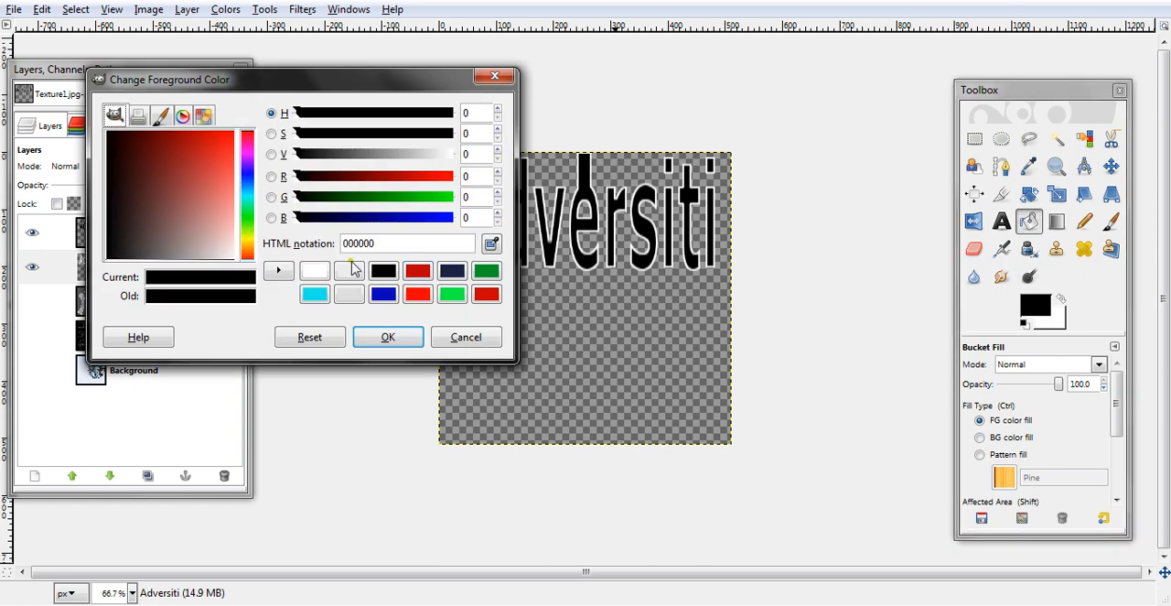
click(348, 270)
click(373, 337)
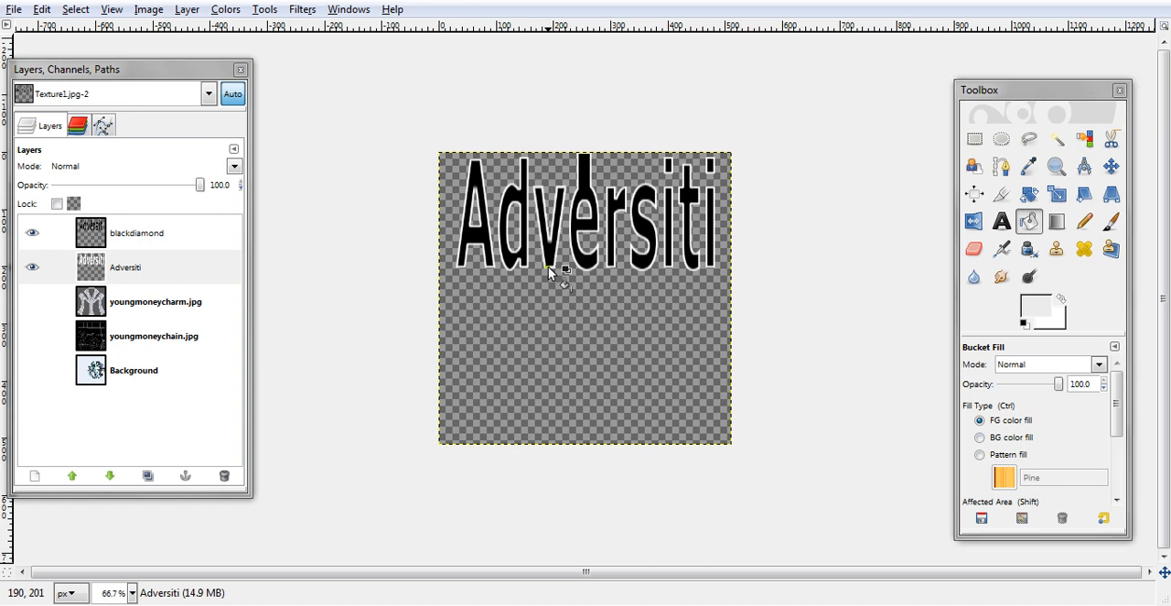
key(ctrl+z)
- Select the Adversiti layer's text from its alpha, fill it with the light gray foreground color, and clear the selection
click(193, 12)
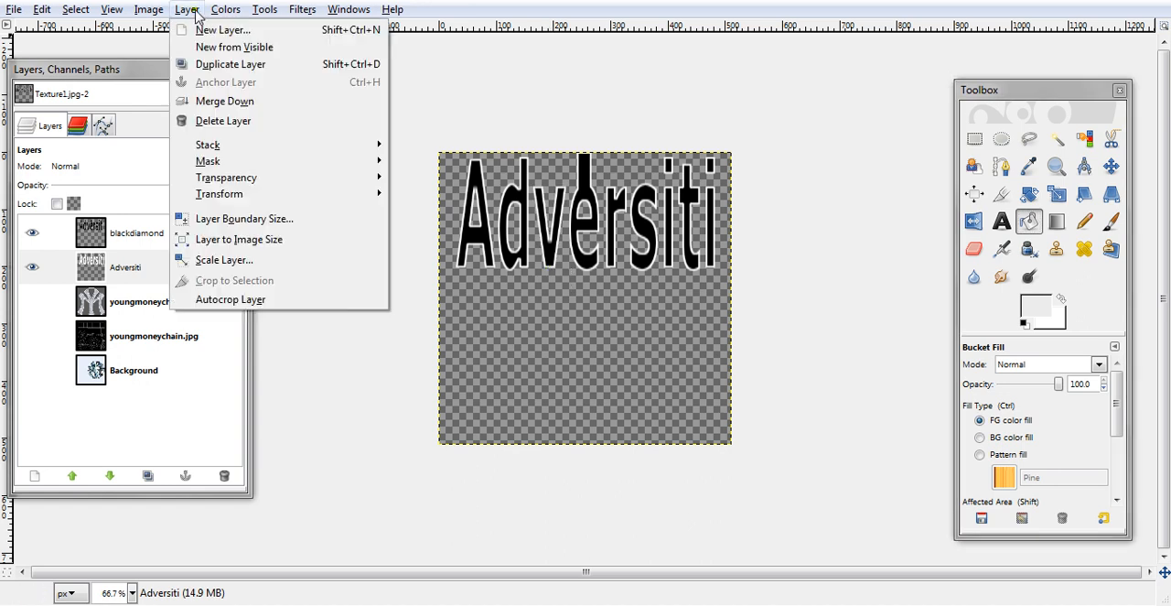
mouse_move(261, 178)
click(421, 273)
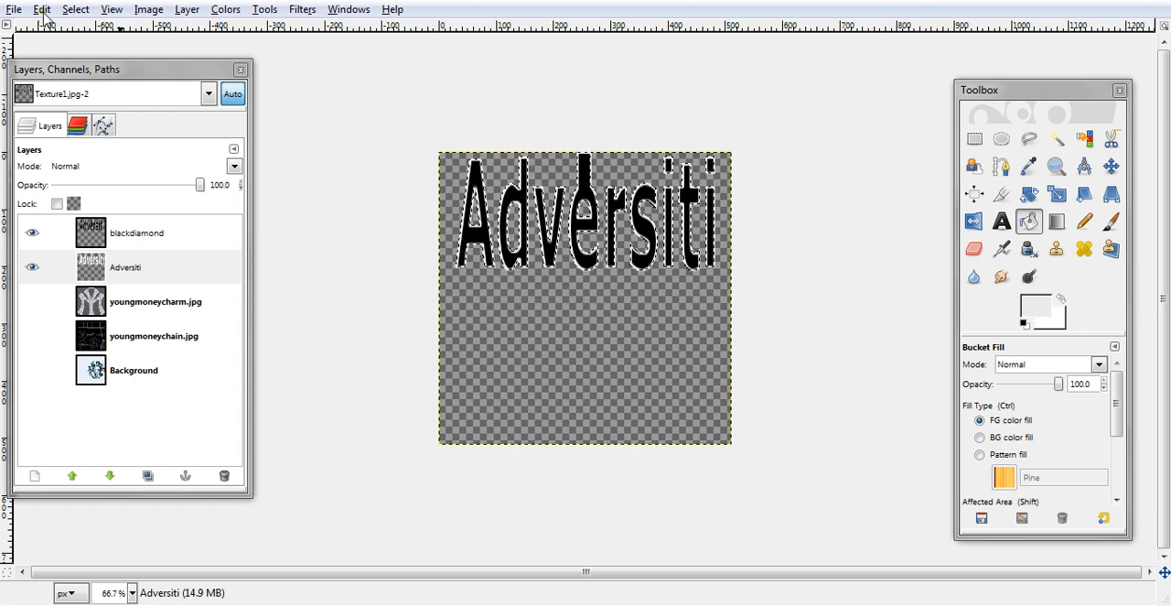
click(42, 9)
click(88, 256)
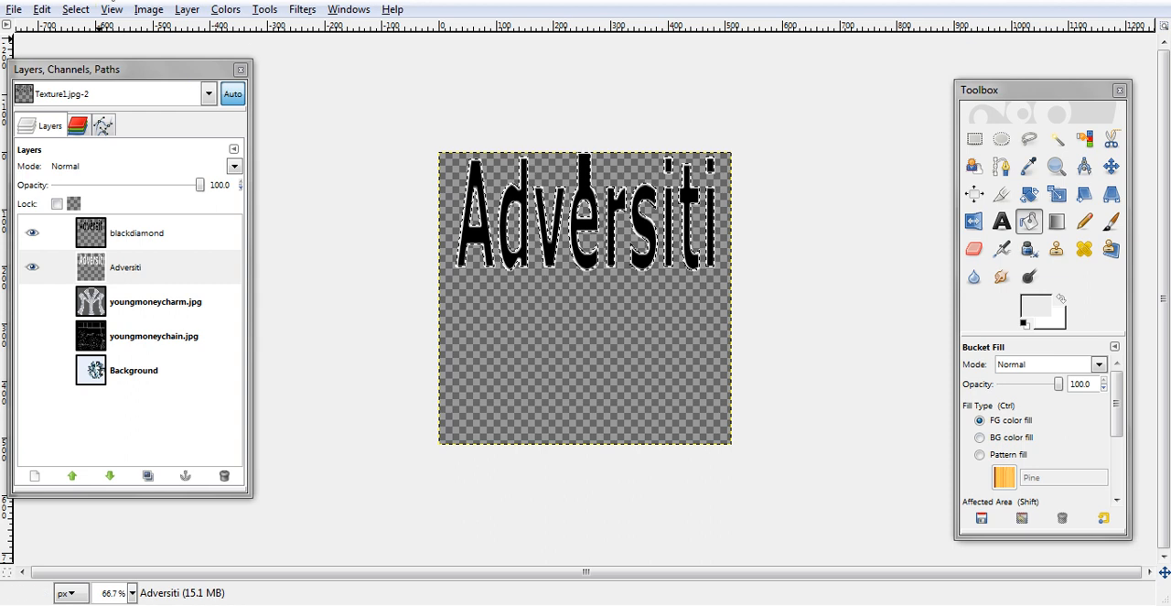
click(76, 9)
click(99, 55)
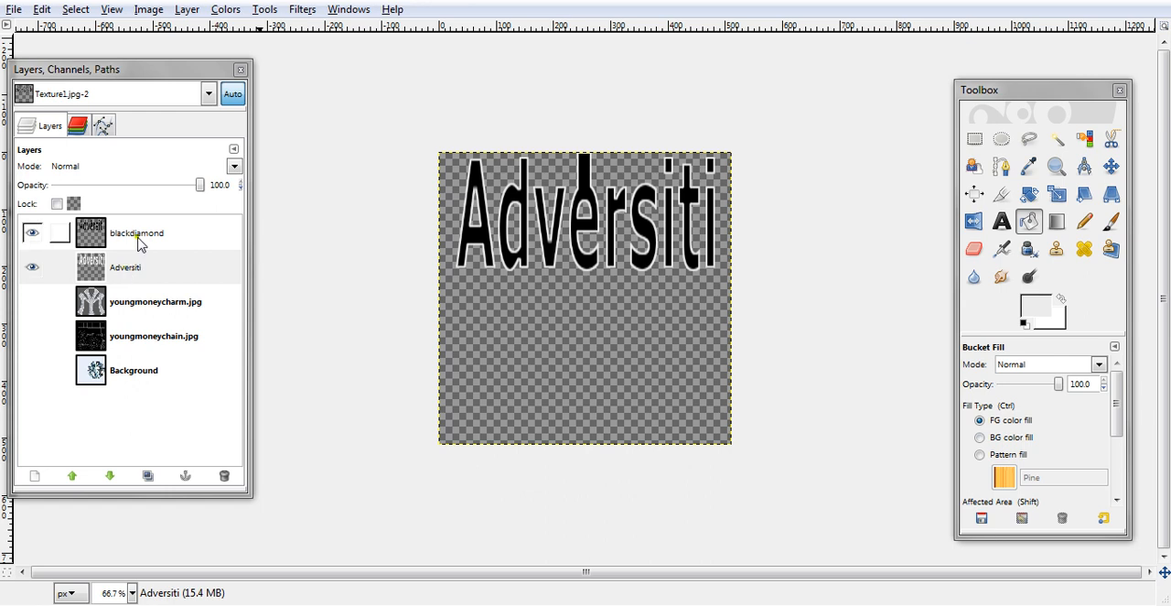
click(119, 274)
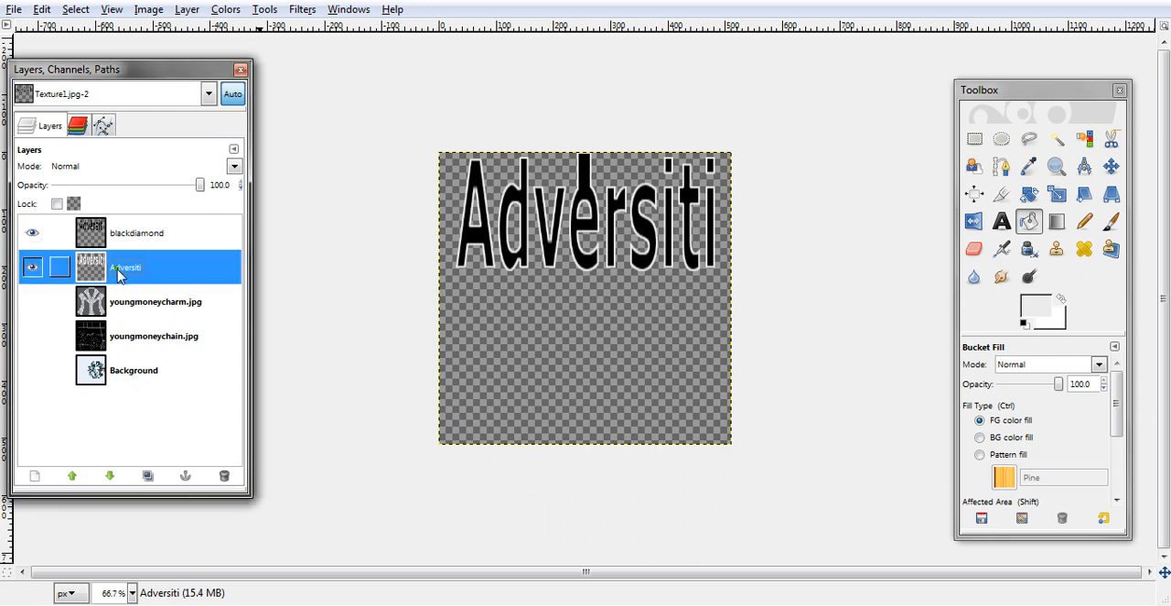
click(302, 10)
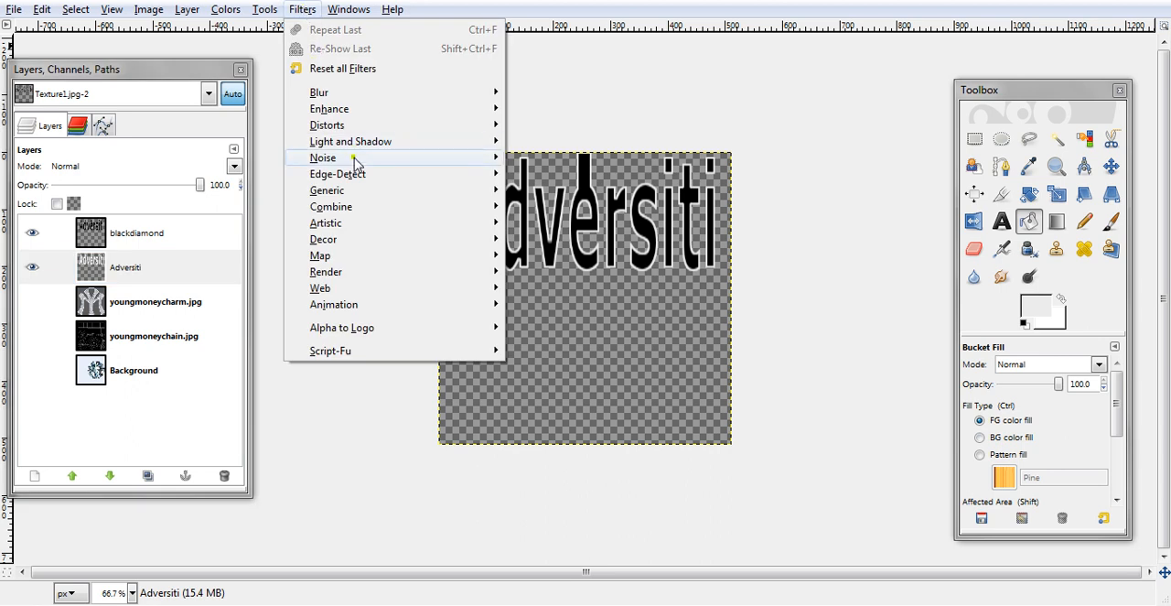
mouse_move(356, 160)
click(544, 207)
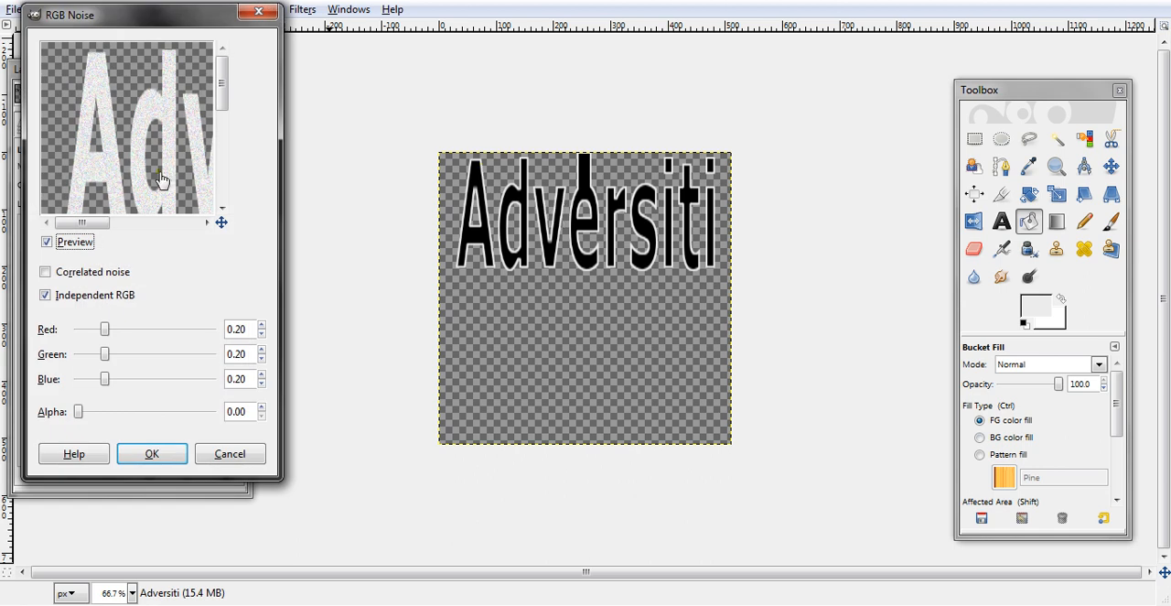
click(231, 454)
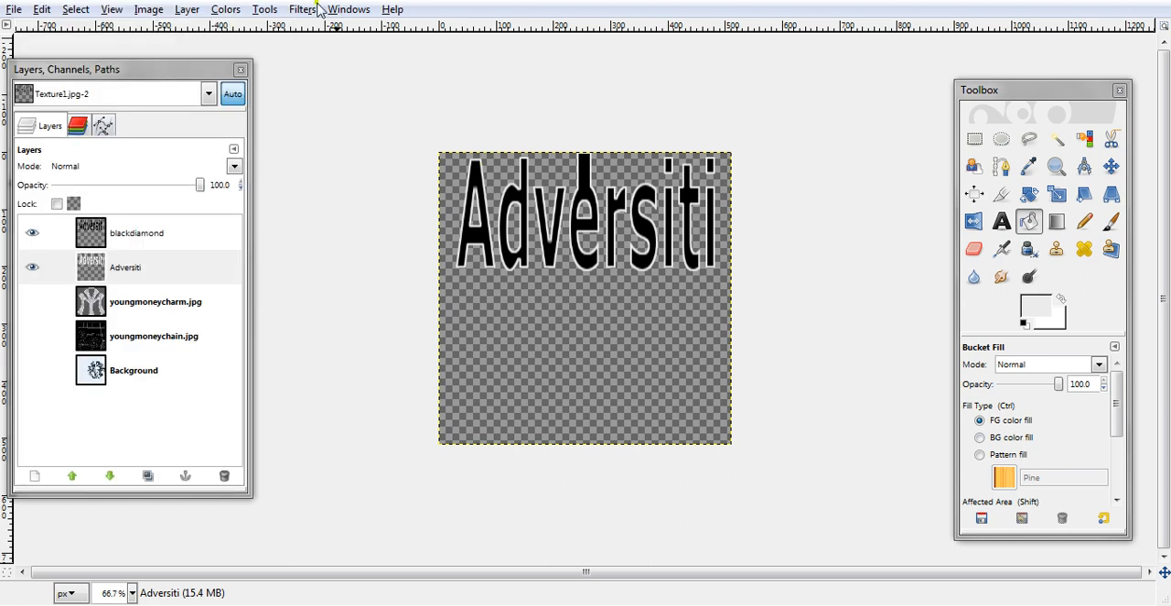
- Apply HSV Noise to the Adversiti layer with saturation 0 and value 255
click(302, 10)
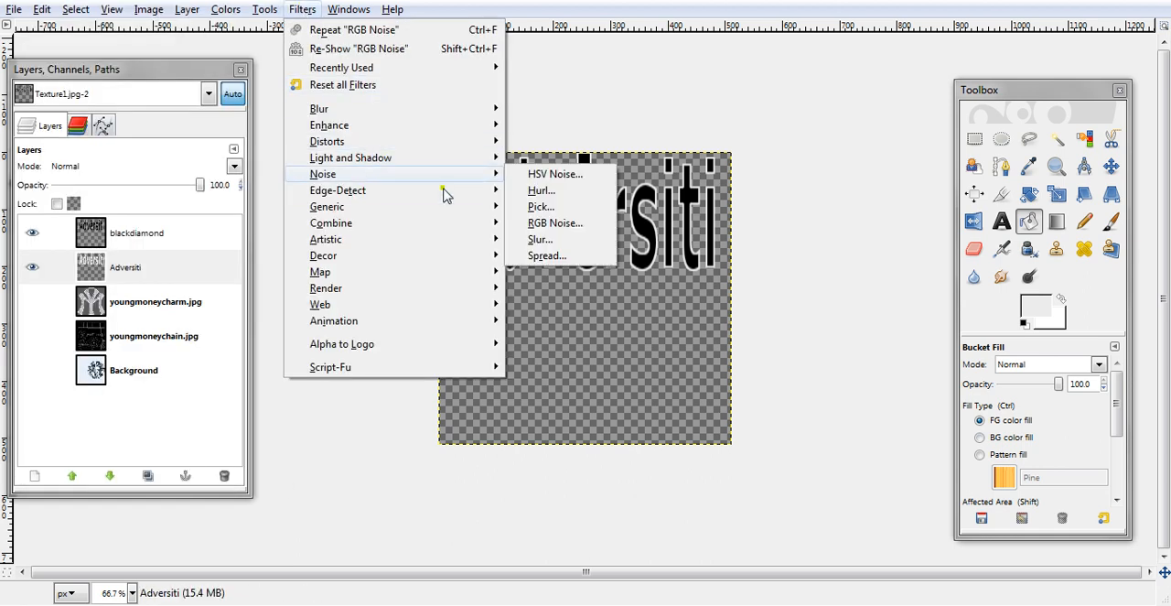
click(556, 183)
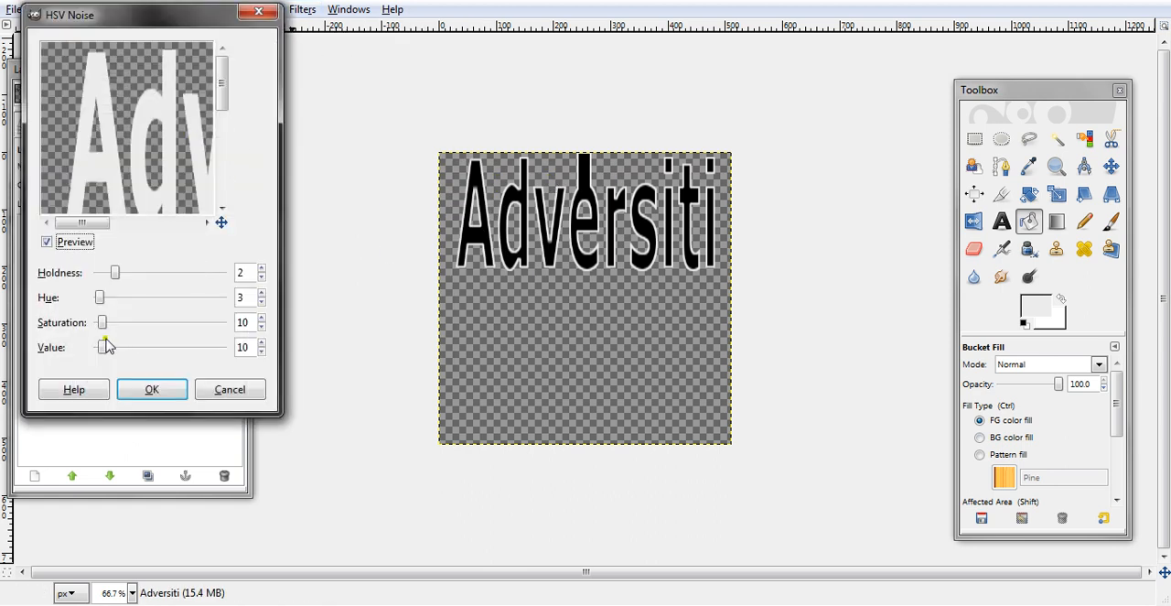
drag(103, 330, 335, 331)
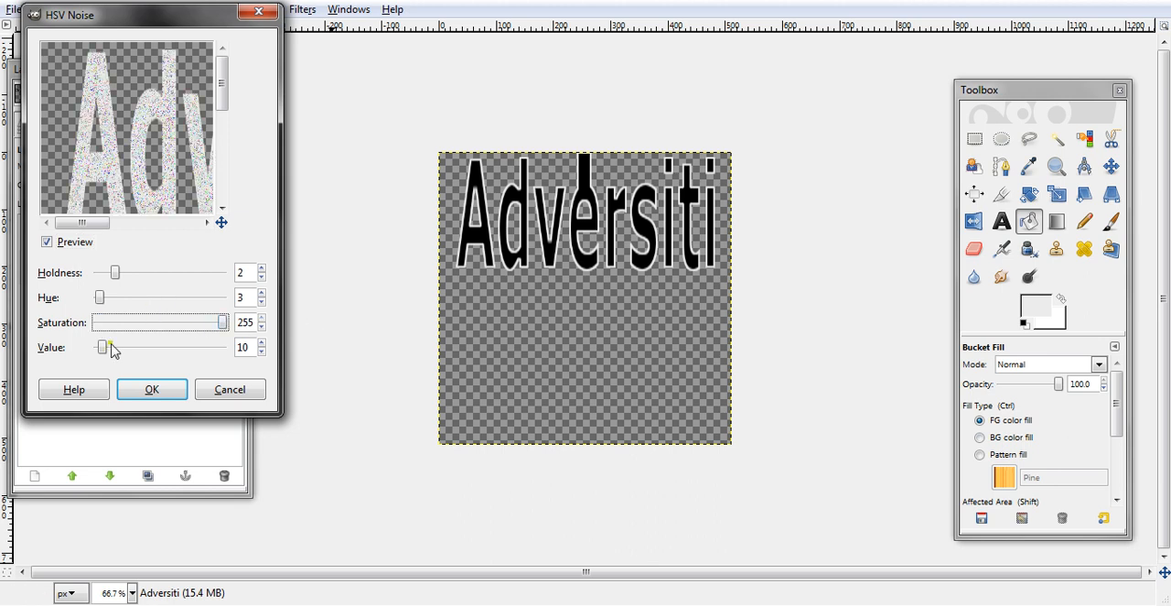
drag(222, 326, 37, 329)
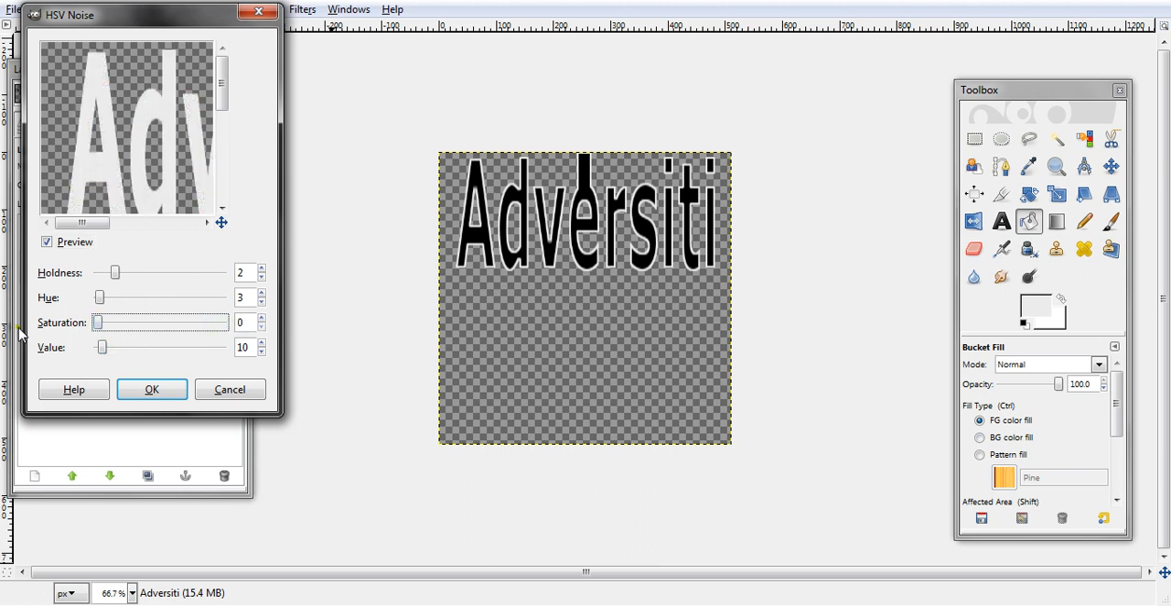
drag(104, 351, 274, 349)
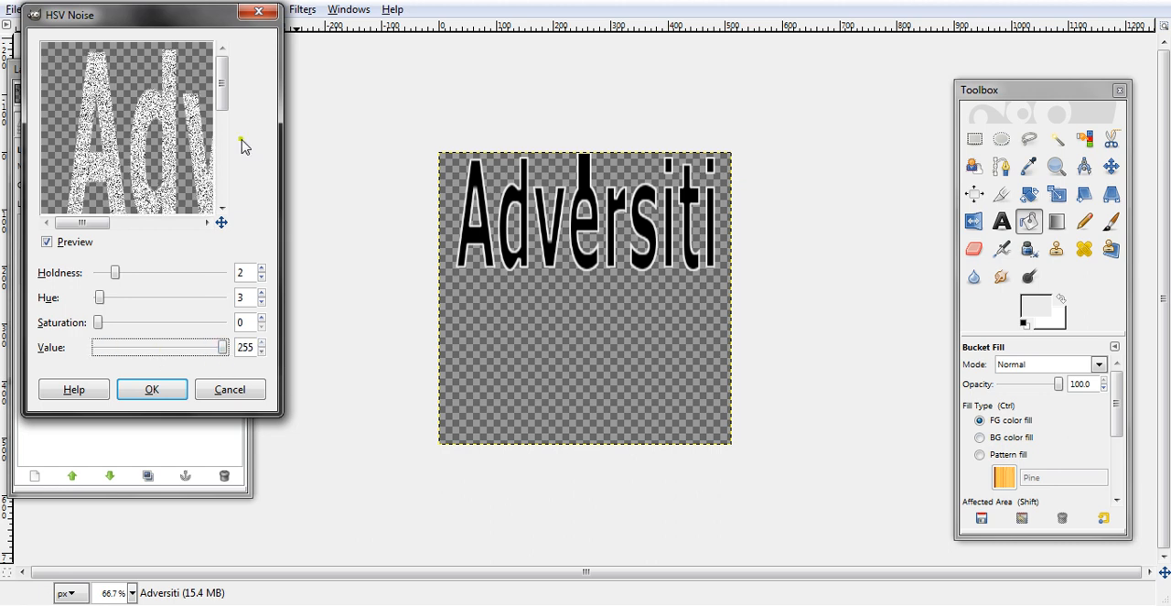
mouse_move(222, 222)
mouse_down()
mouse_move(247, 231)
mouse_move(201, 228)
mouse_up()
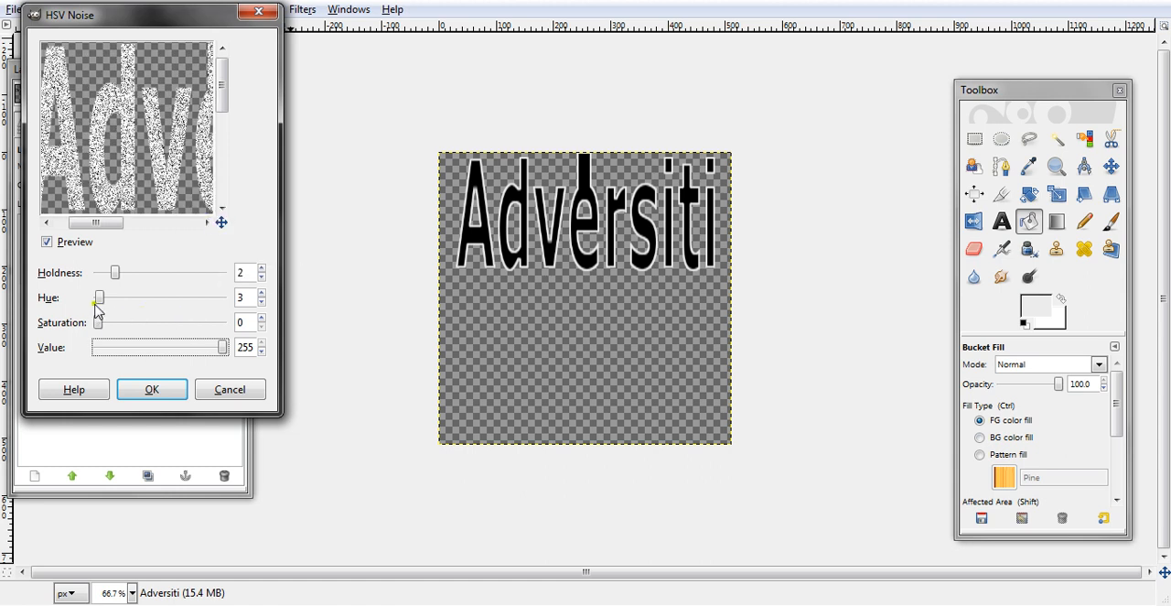
click(168, 395)
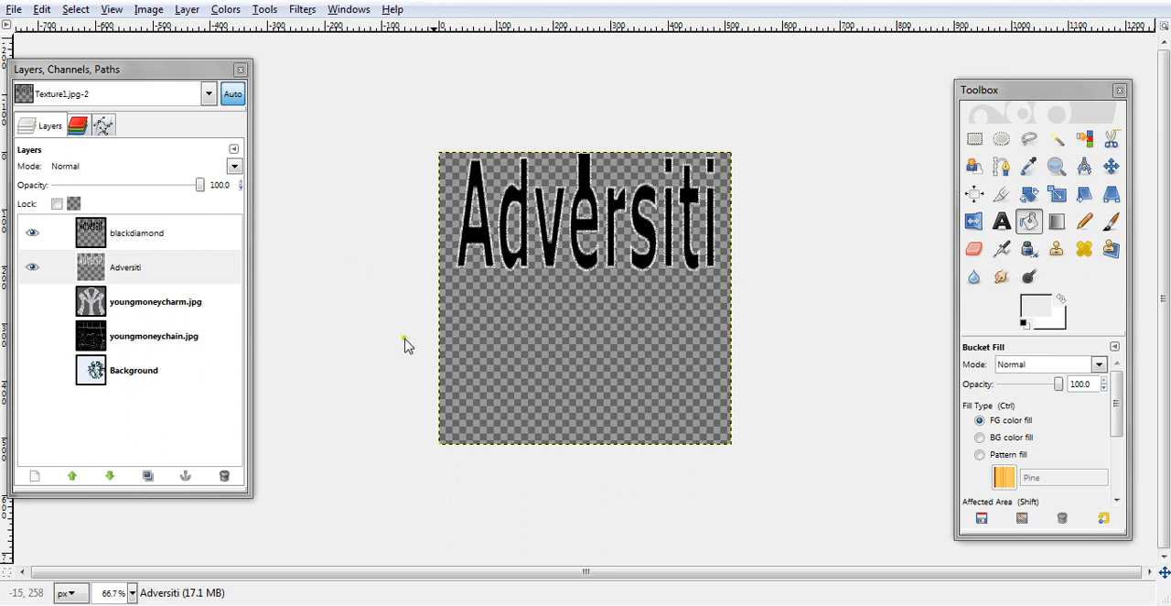
- Apply HSV Noise to the blackdiamond layer with holdness 2, hue 3, saturation 0 and value 255
click(129, 240)
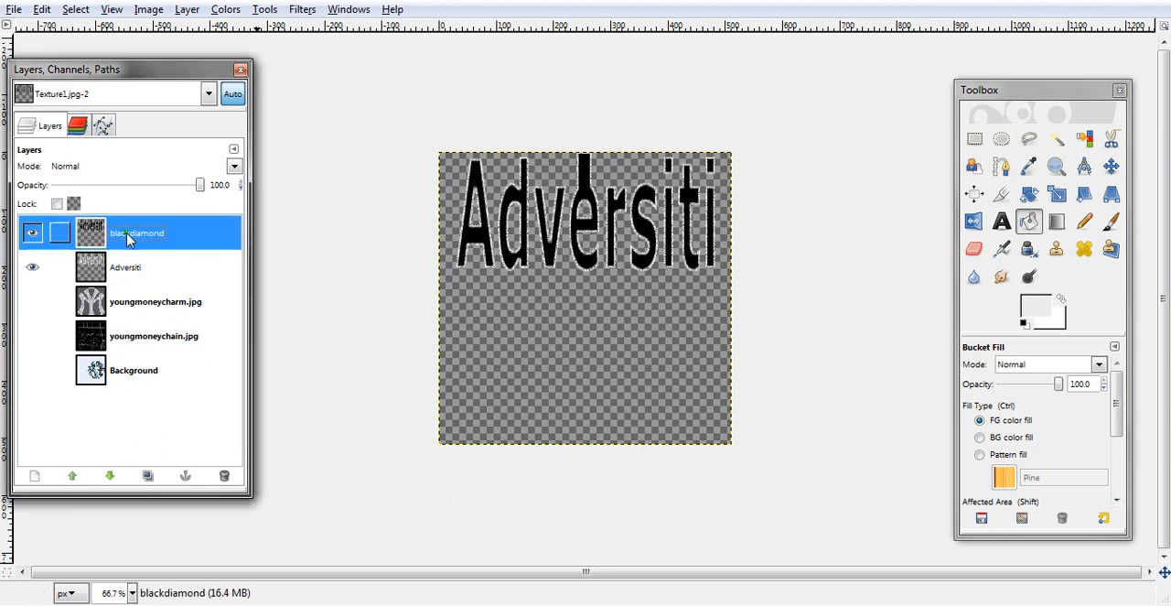
click(307, 11)
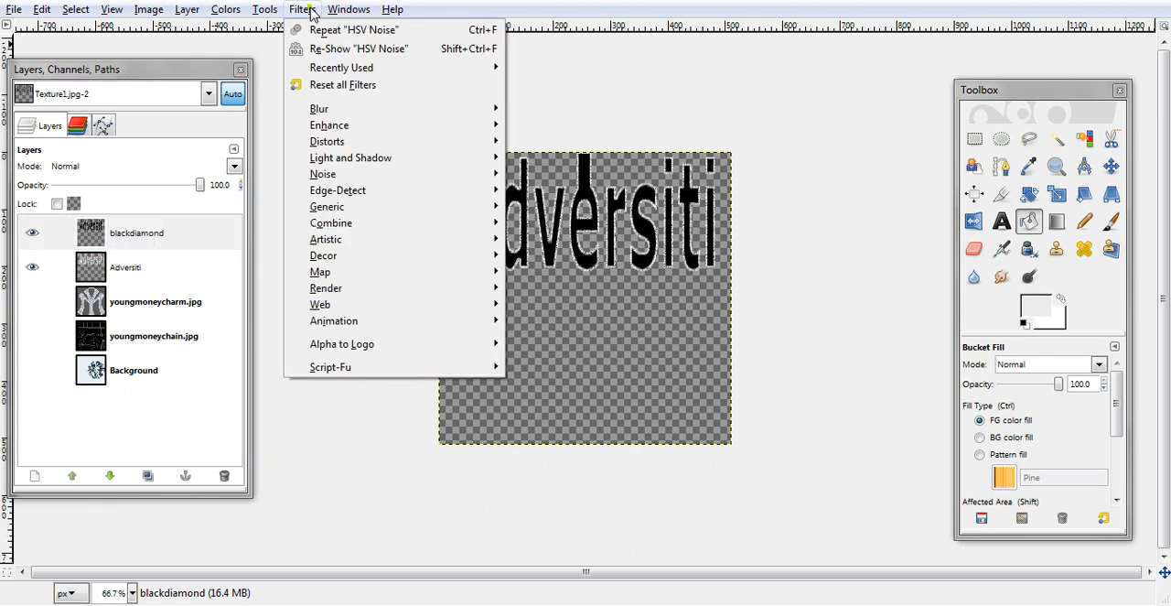
click(325, 51)
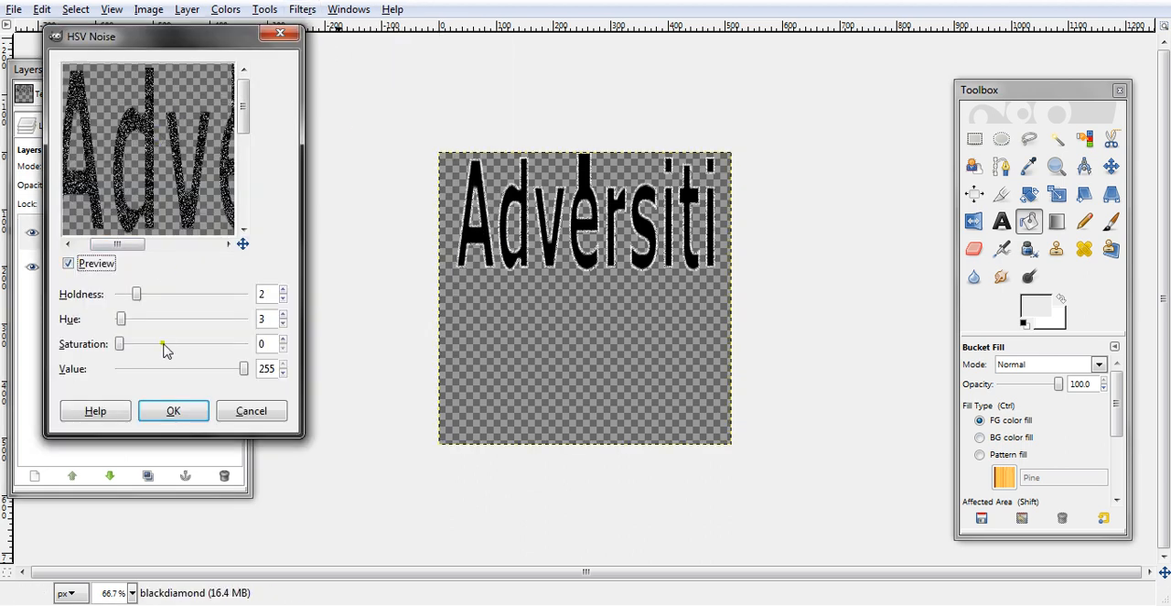
click(174, 411)
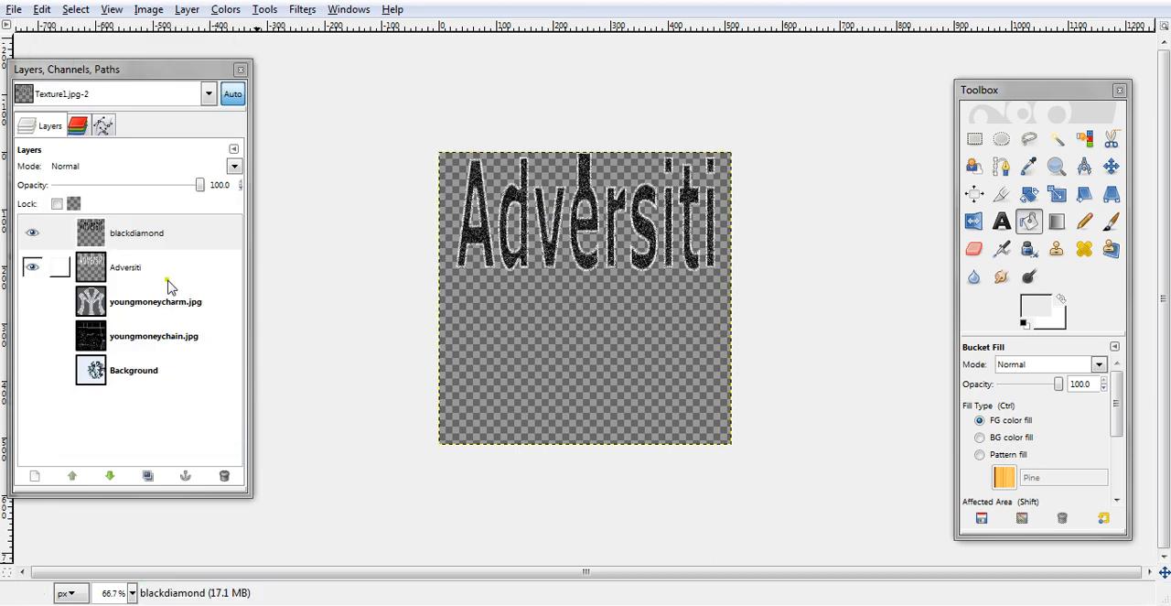
- Duplicate the blackdiamond layer and select the copy's text from its alpha
click(126, 236)
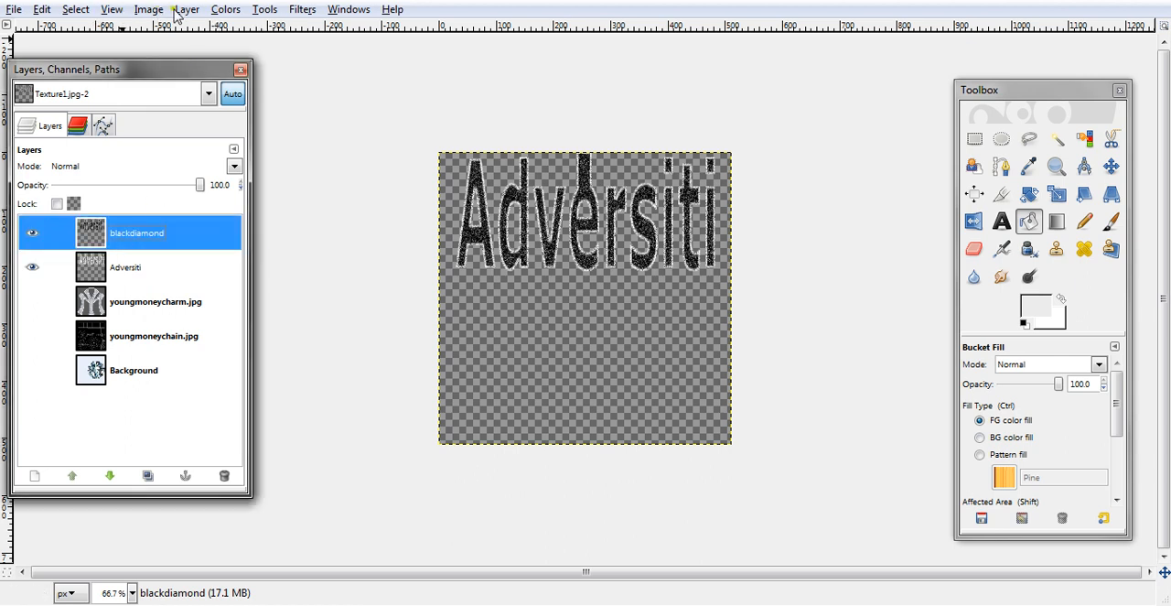
click(147, 475)
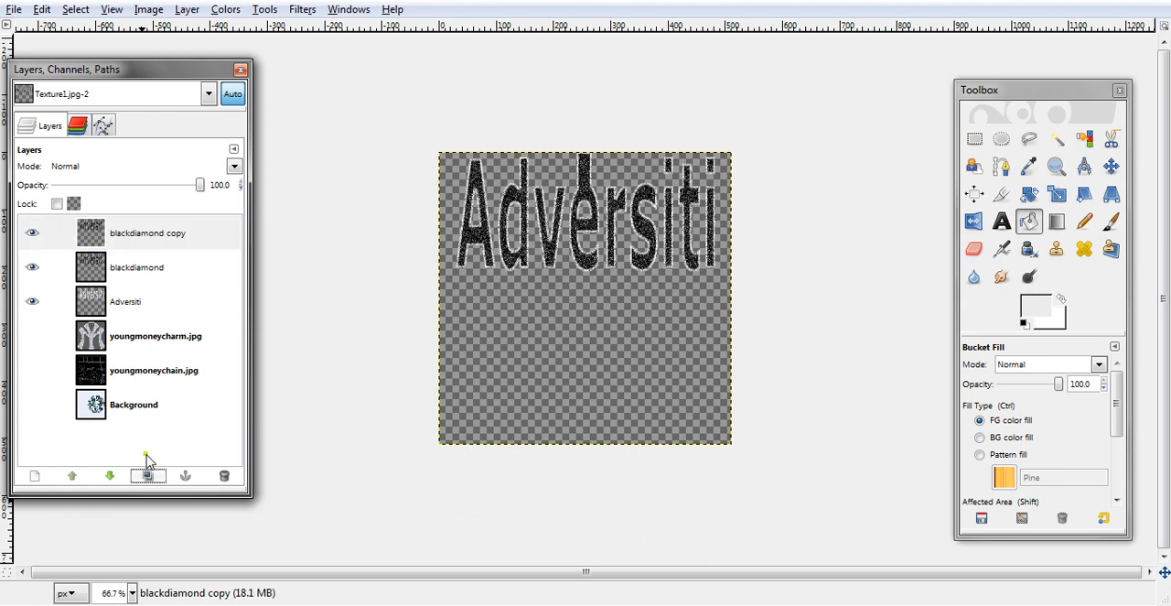
click(188, 11)
mouse_move(269, 177)
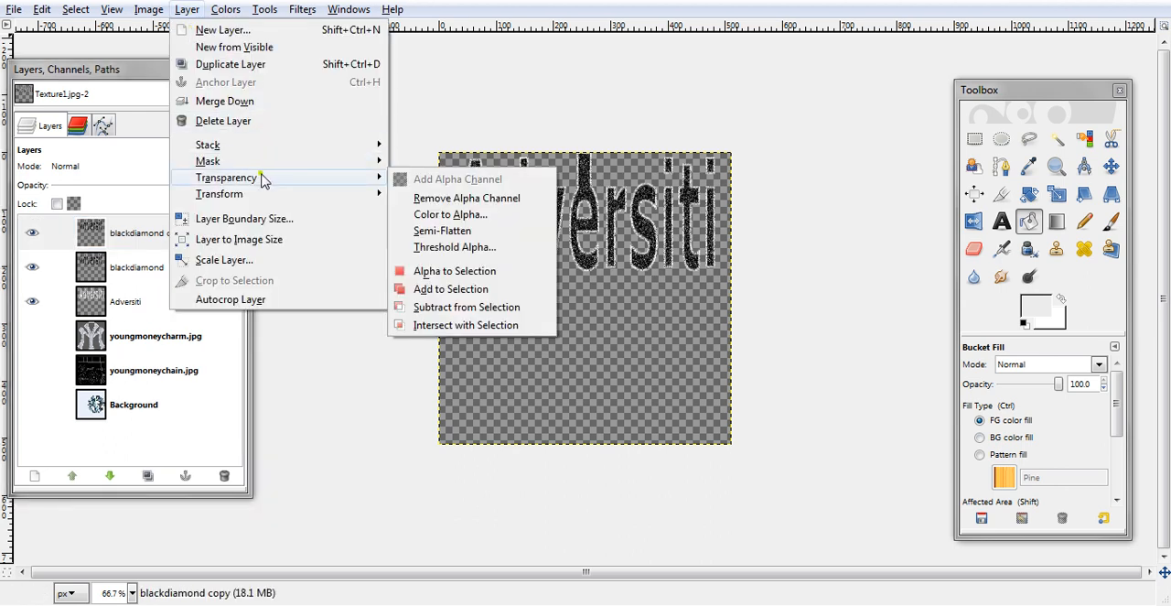
click(453, 271)
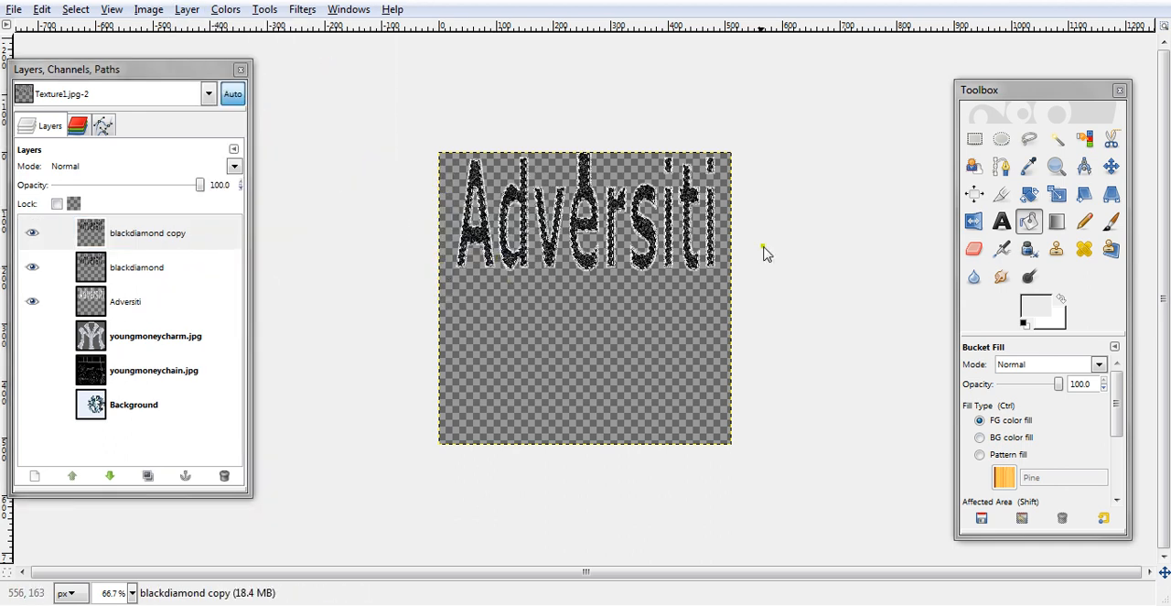
- Choose the 3D Green pattern and fill the text selection on the blackdiamond copy layer with it
click(980, 455)
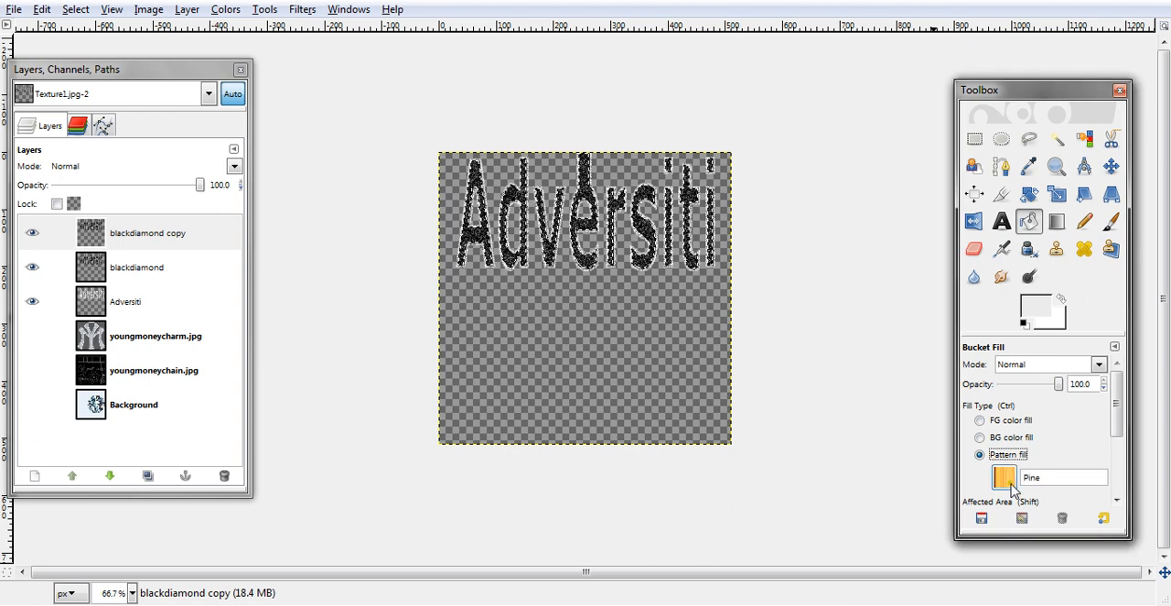
click(1004, 476)
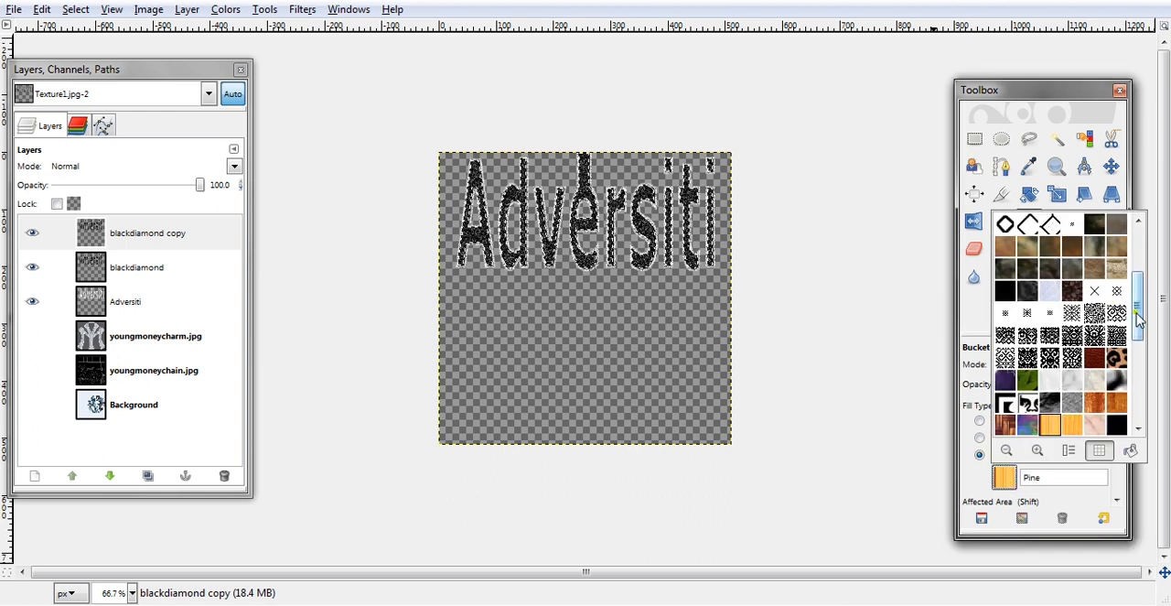
drag(1138, 321, 1137, 224)
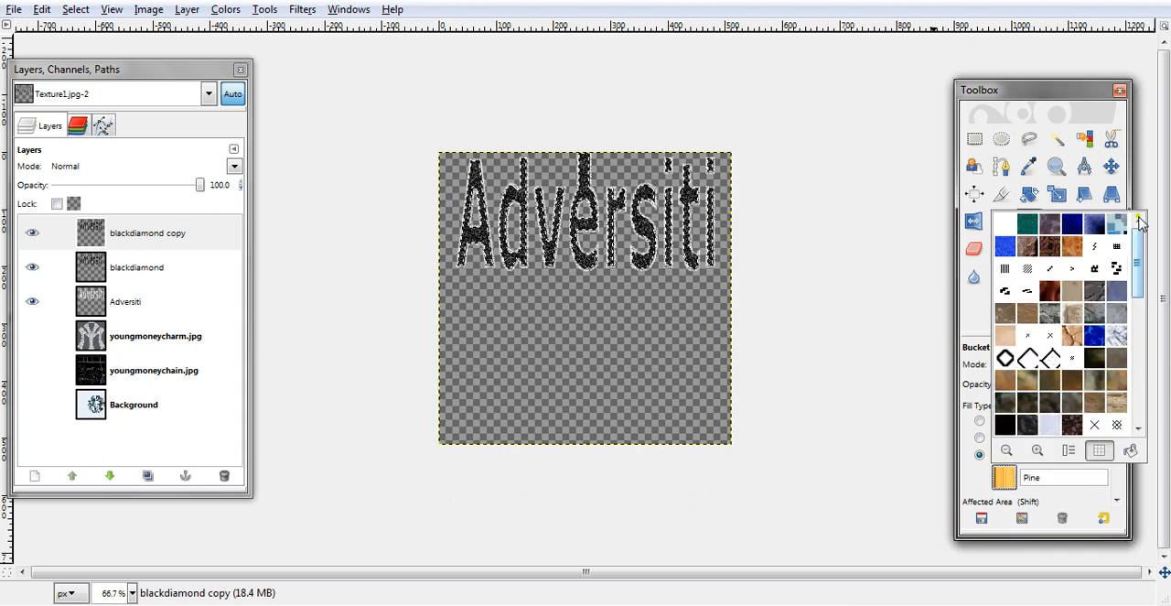
click(1028, 225)
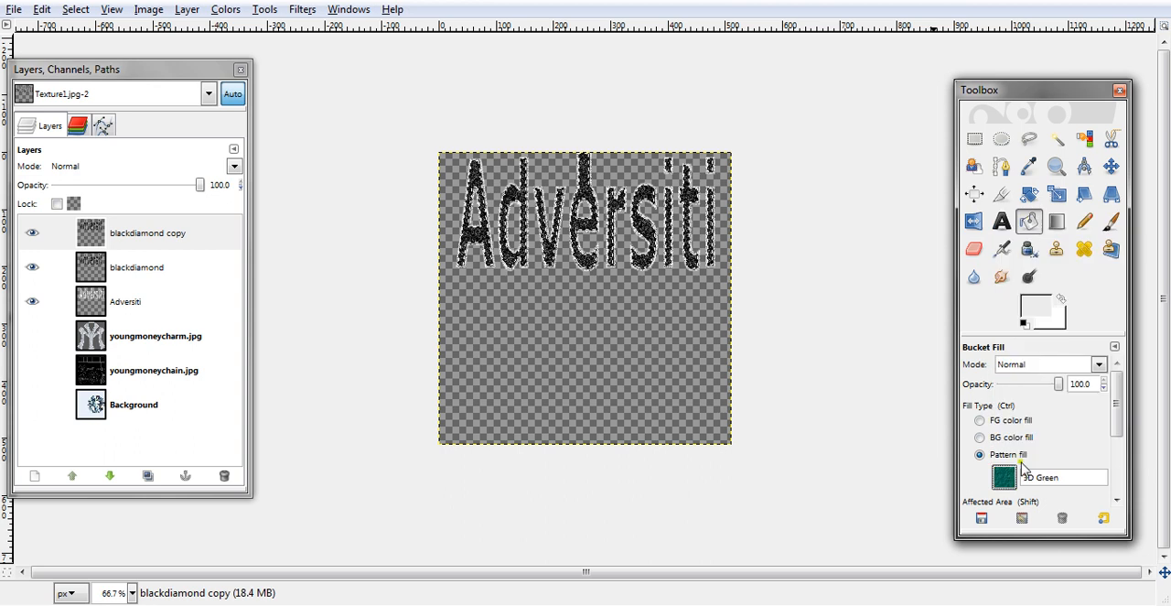
click(1005, 478)
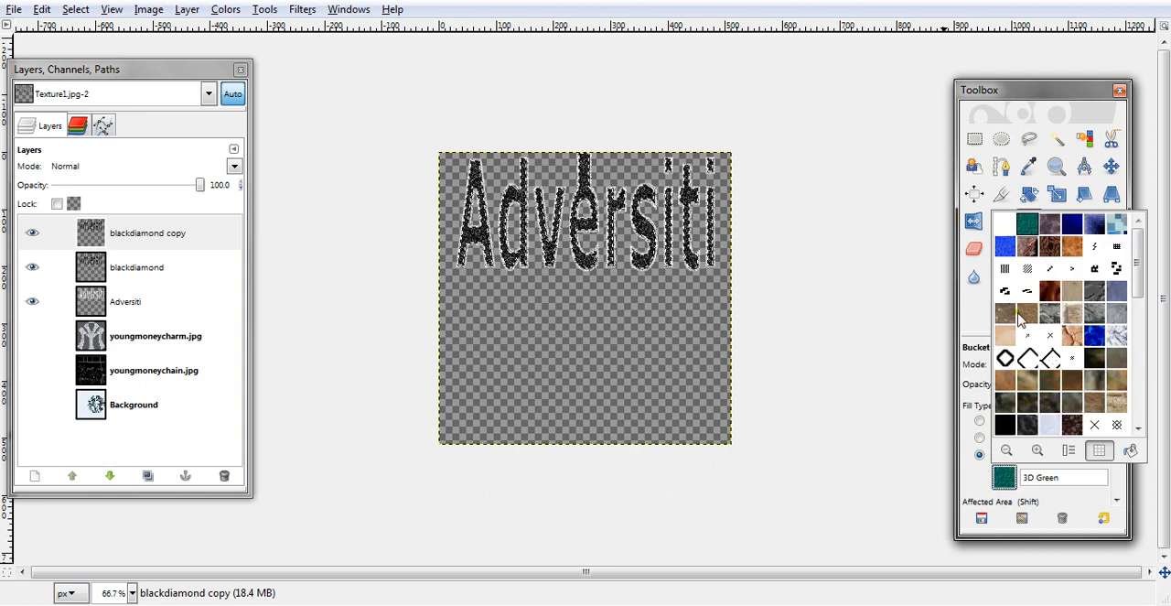
click(1096, 335)
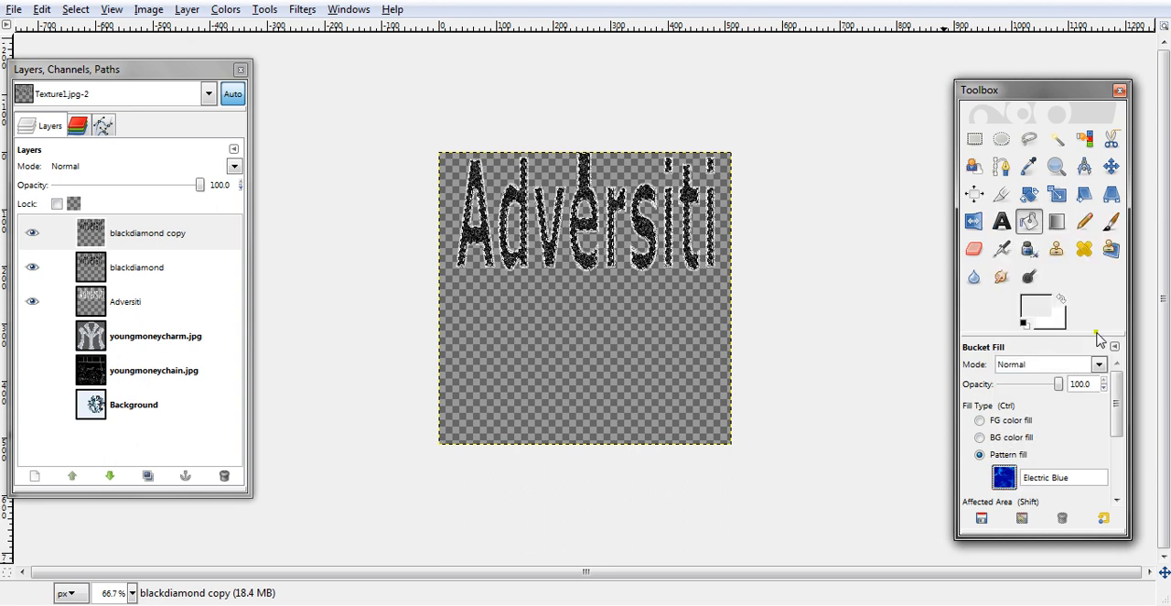
click(1005, 478)
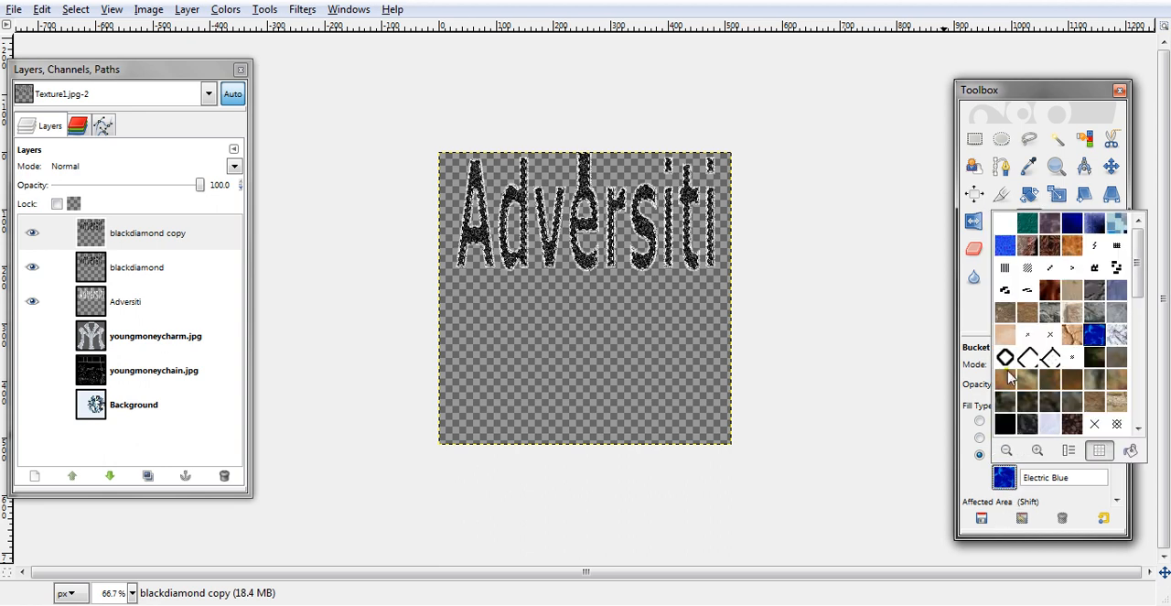
click(1027, 225)
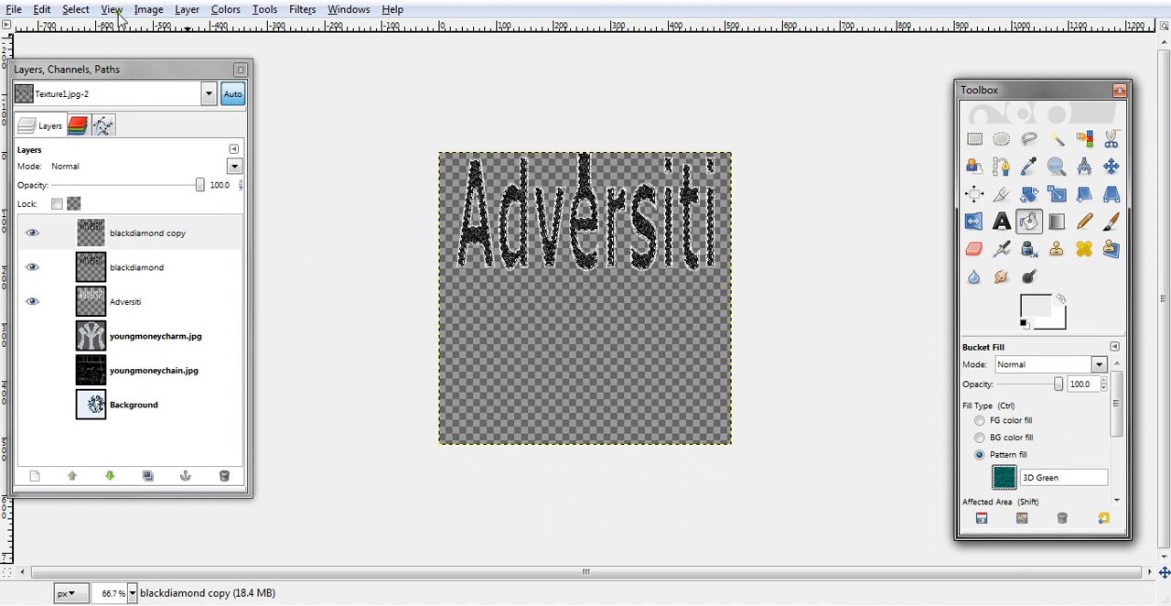
click(43, 10)
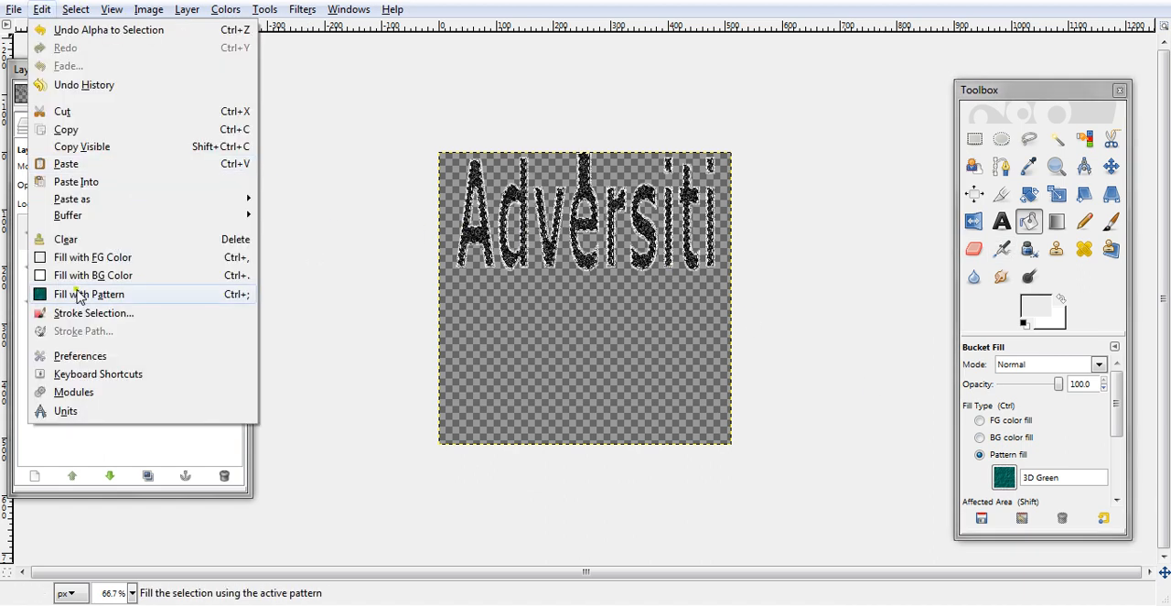
click(79, 294)
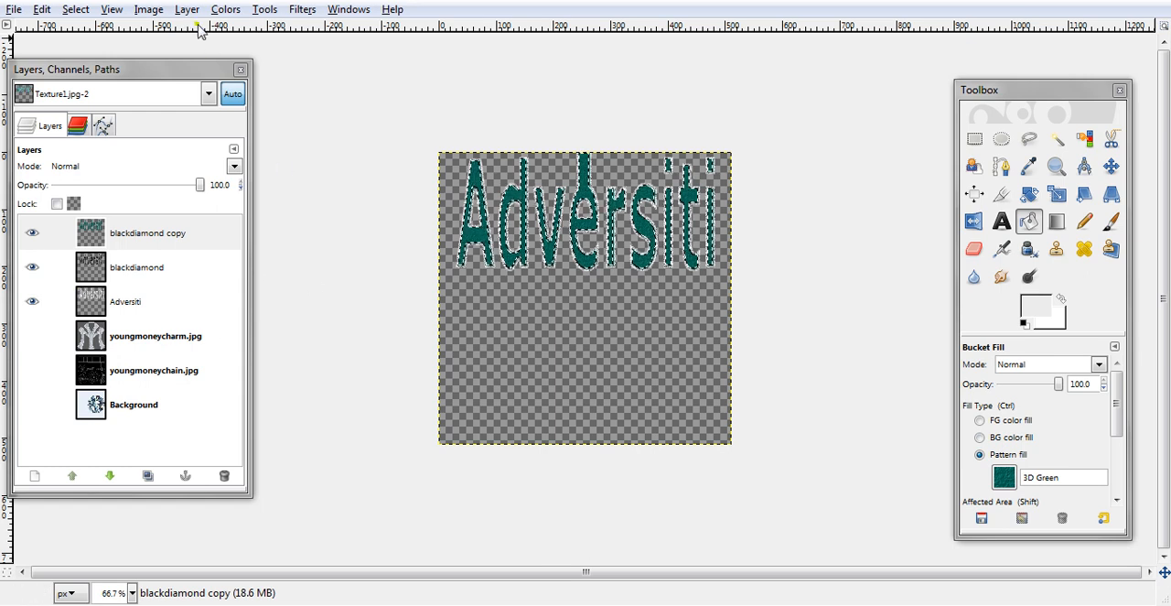
- Desaturate the green text on the blackdiamond copy layer based on Luminosity
click(225, 10)
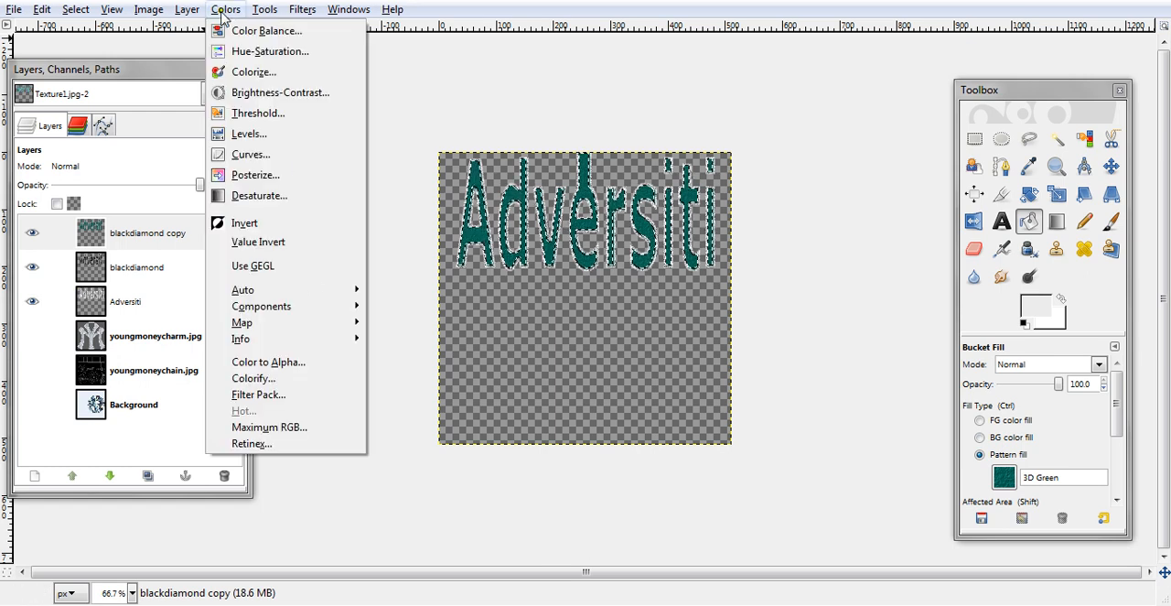
click(253, 203)
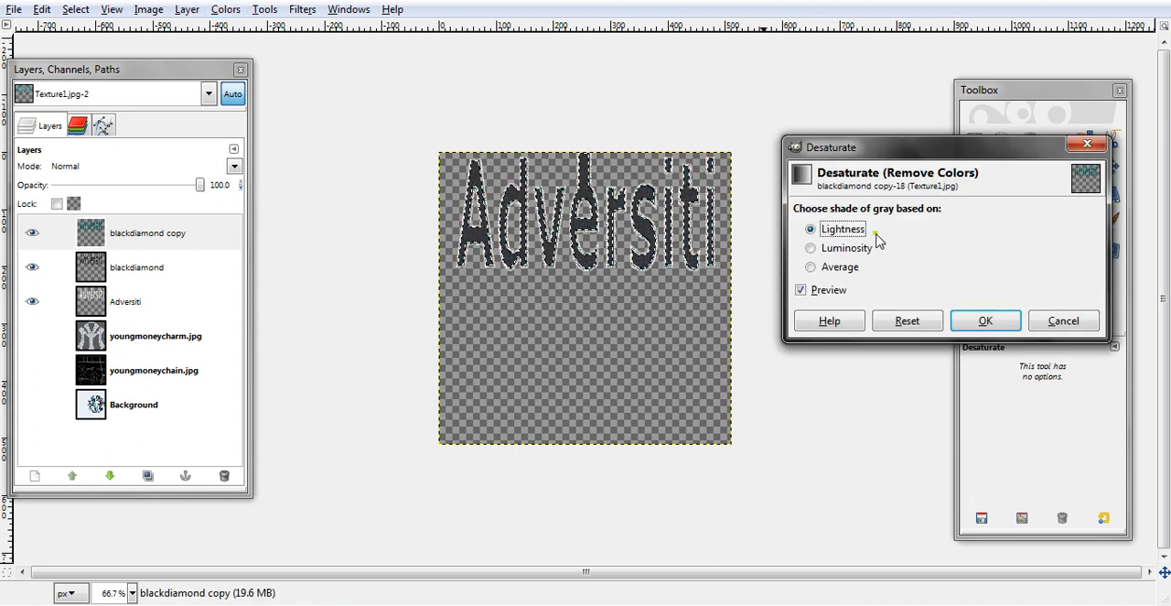
click(835, 252)
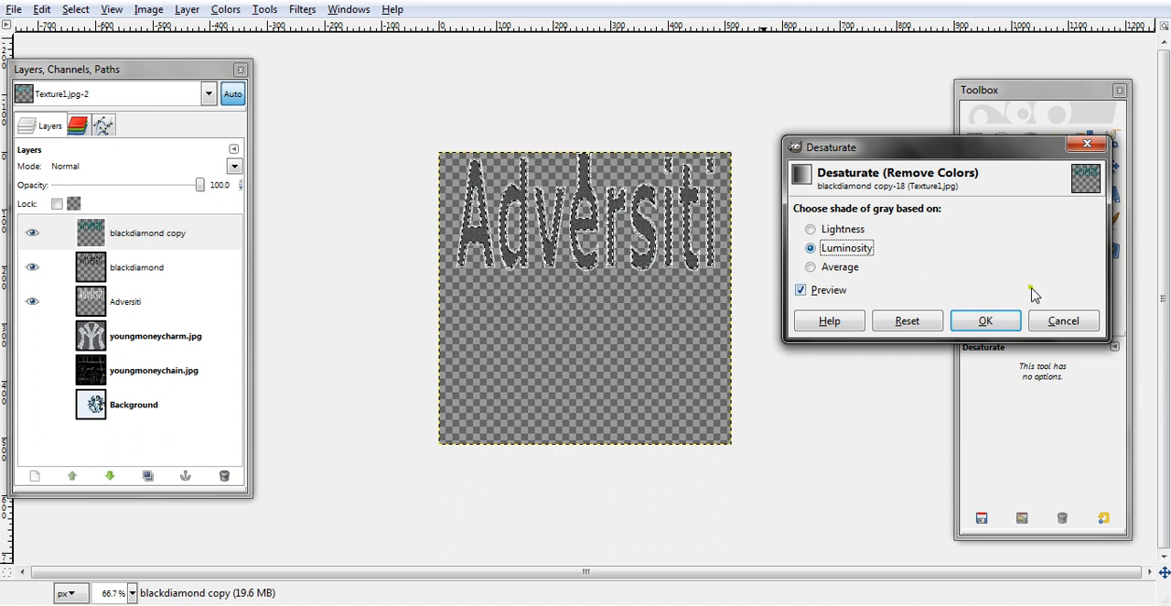
click(986, 323)
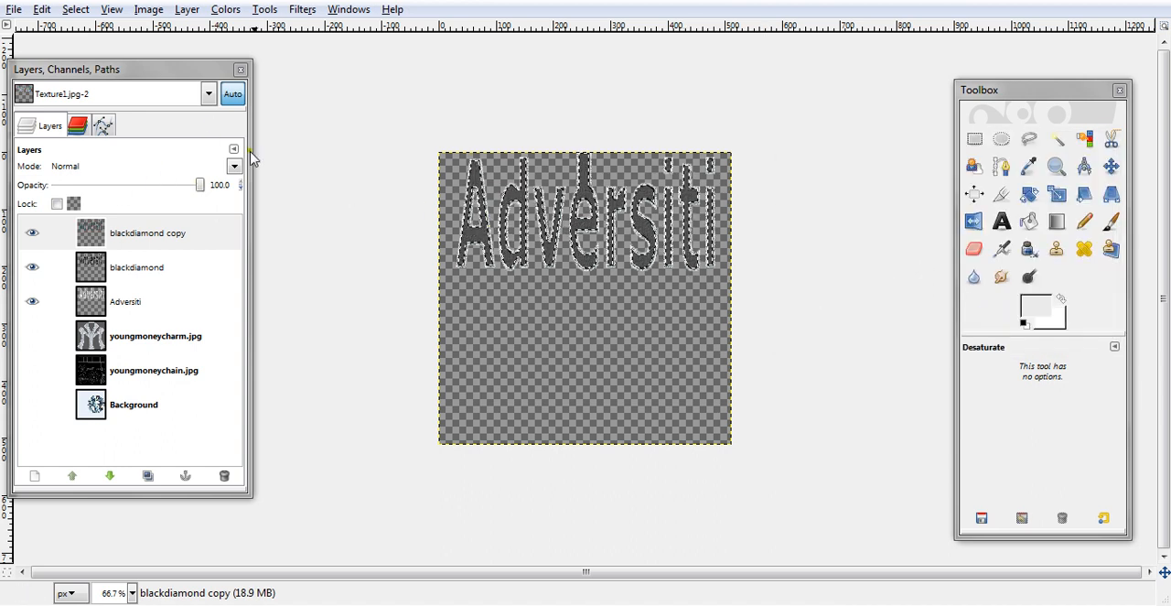
- Try the Divide blending mode on the blackdiamond copy layer and clear the selection
click(233, 174)
click(234, 168)
click(236, 169)
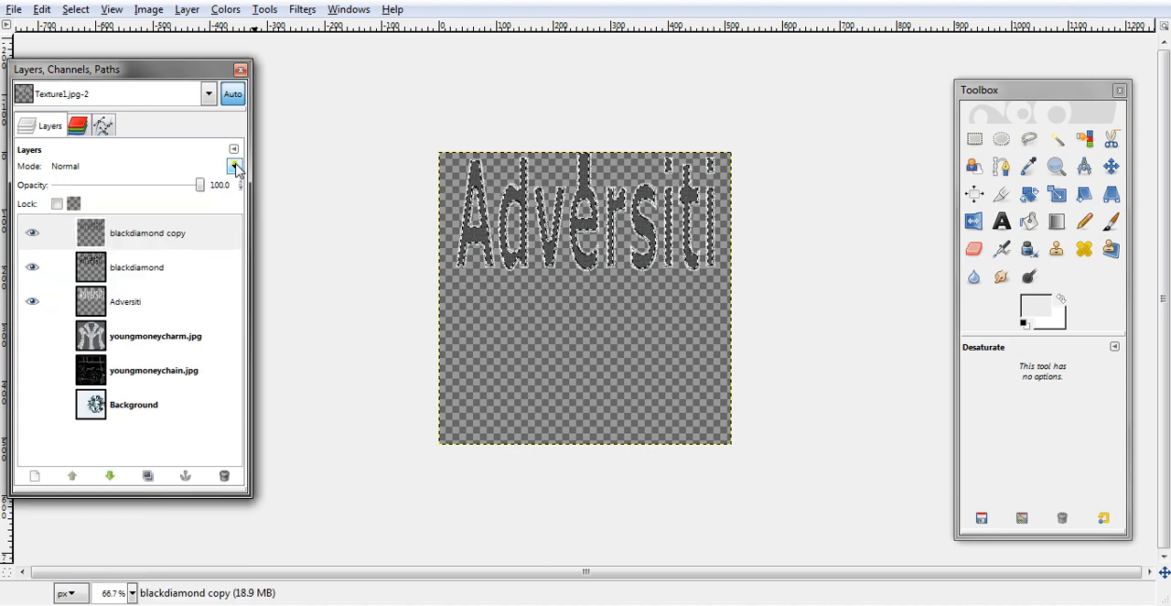
scroll(236, 170, down, 1)
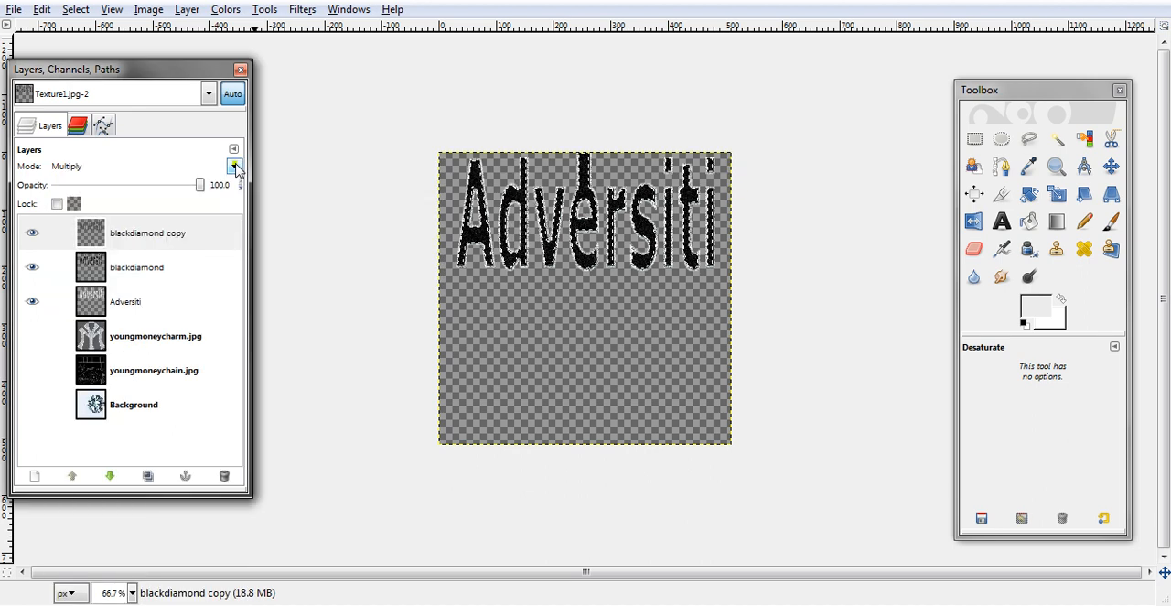
scroll(236, 170, down, 1)
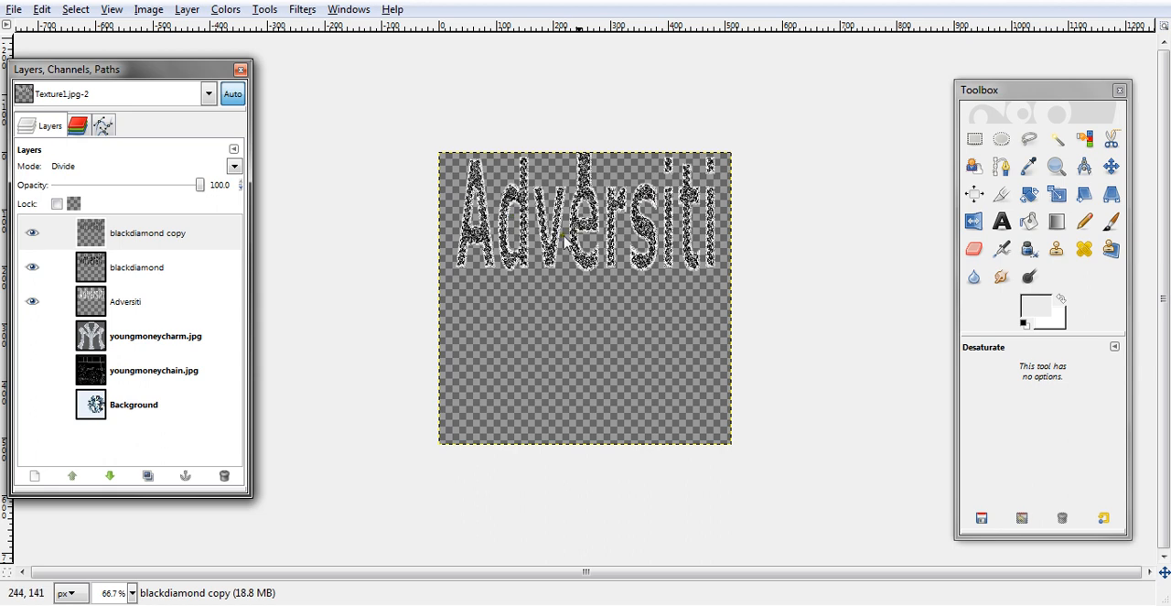
click(77, 10)
click(97, 49)
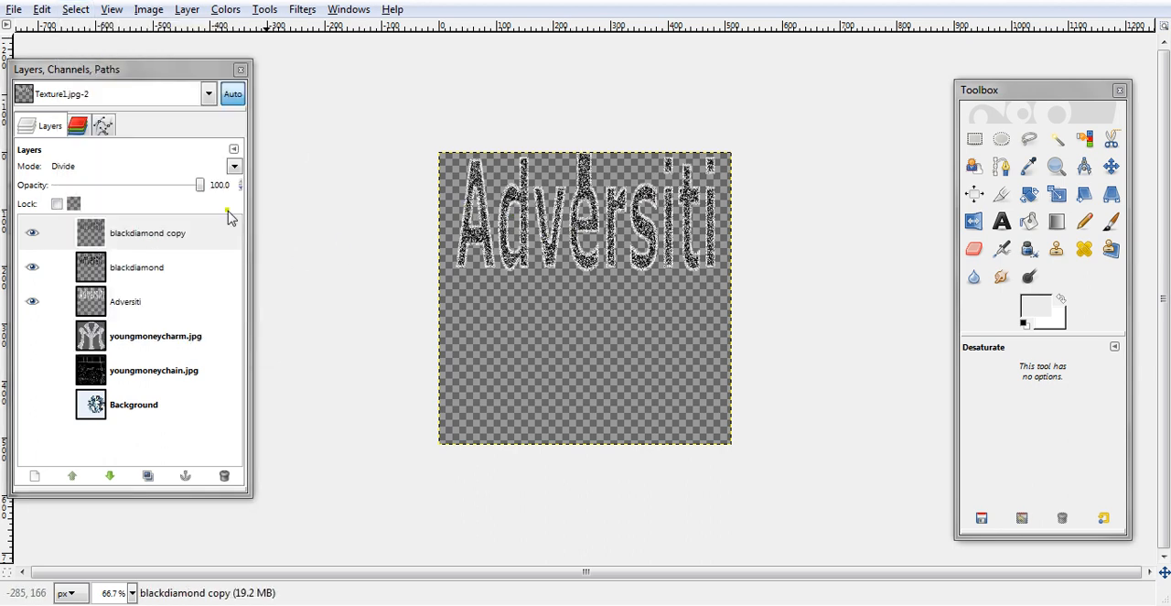
- Set the blackdiamond copy layer's blending mode to Overlay and toggle its visibility to compare the effect
click(237, 167)
scroll(238, 171, down, 2)
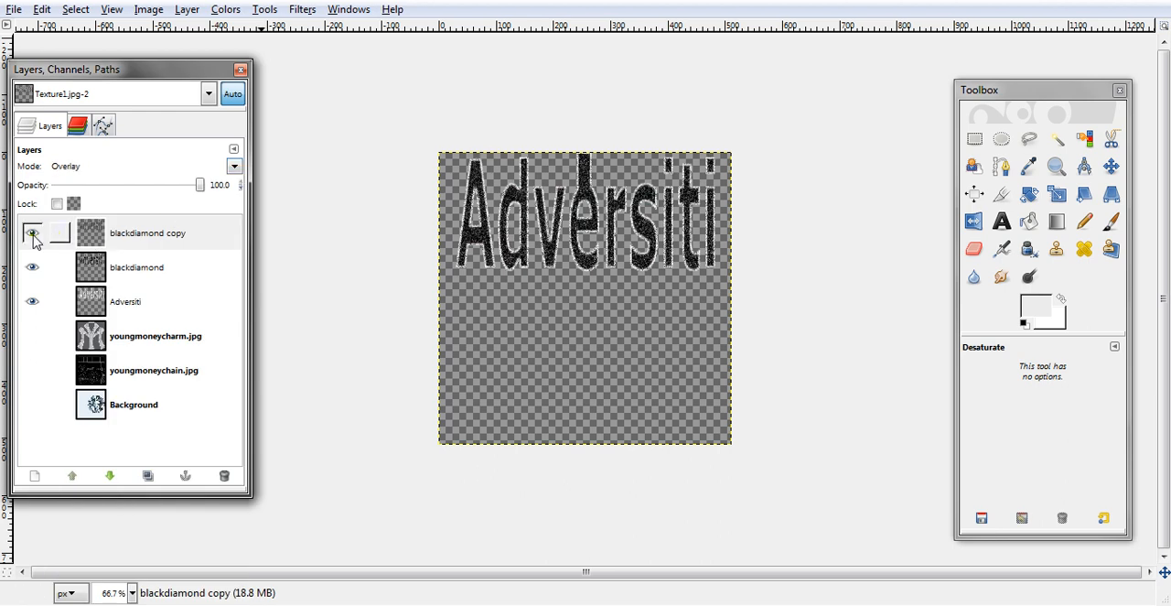
click(33, 235)
click(33, 236)
- Try other blending modes on the blackdiamond copy layer and return it to Overlay
click(235, 166)
click(236, 170)
scroll(237, 169, down, 5)
scroll(236, 170, down, 4)
scroll(237, 170, down, 5)
scroll(237, 171, up, 7)
scroll(237, 171, up, 8)
scroll(237, 170, down, 5)
scroll(237, 170, up, 1)
scroll(237, 170, up, 3)
- Apply a Bump Map to the blackdiamond copy layer with the bumpmap inverted
click(303, 9)
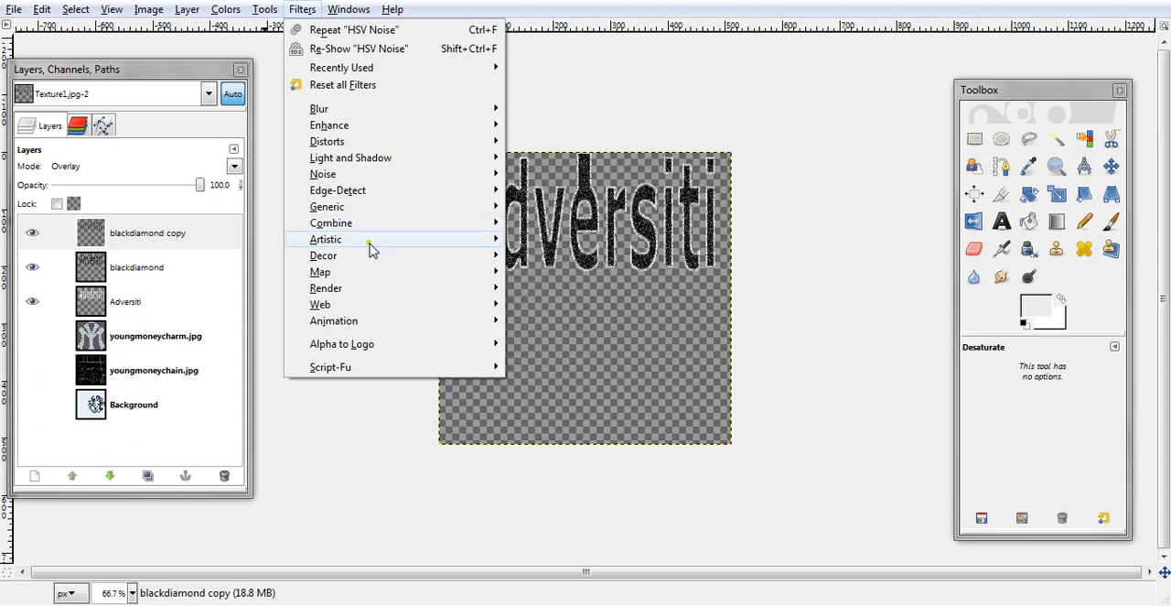
mouse_move(361, 275)
click(536, 277)
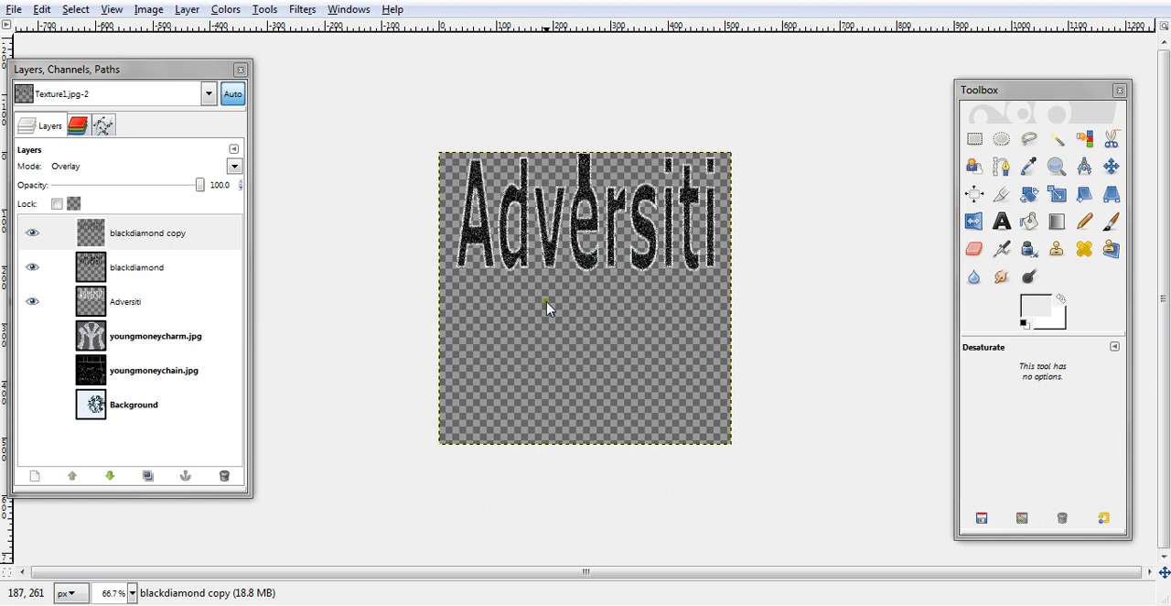
click(330, 193)
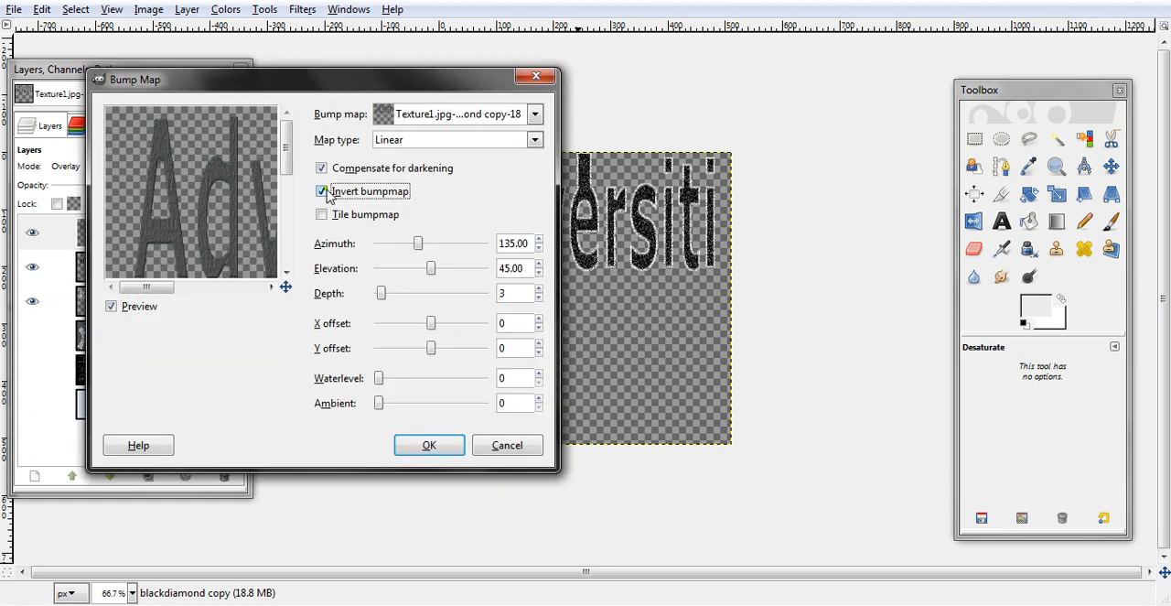
click(442, 442)
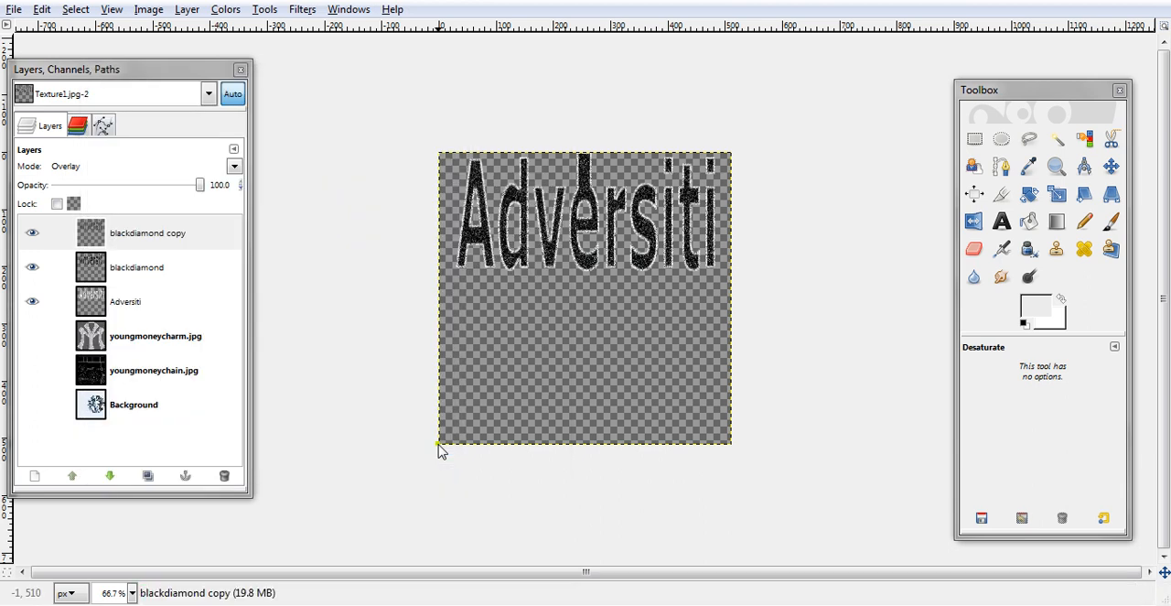
- Repeat the Bump Map filter on the blackdiamond layer
click(146, 267)
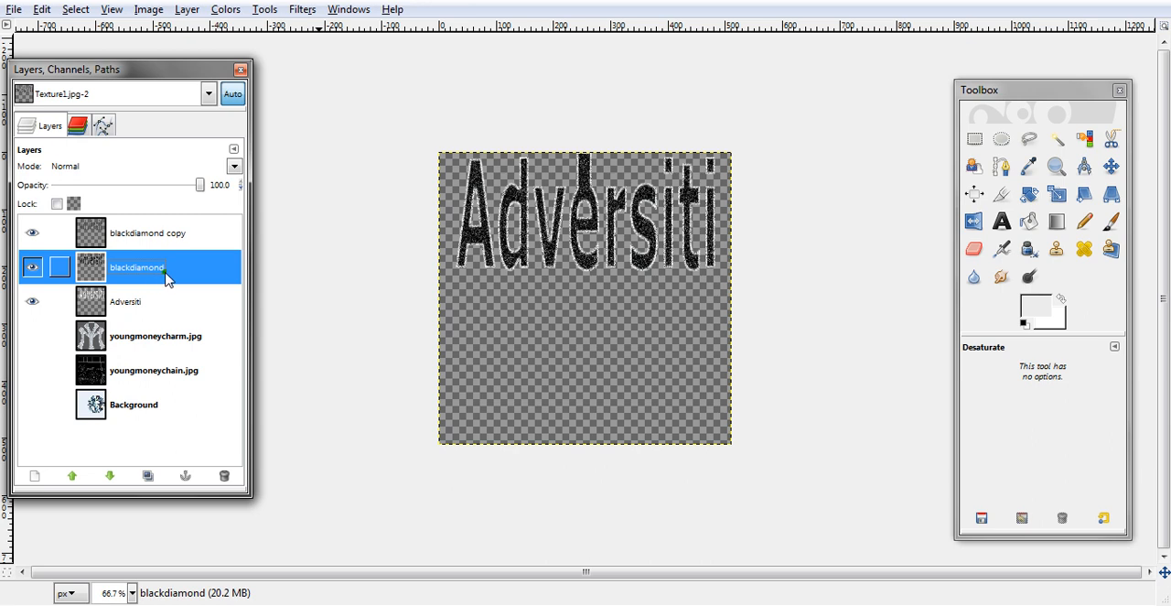
click(302, 11)
click(327, 37)
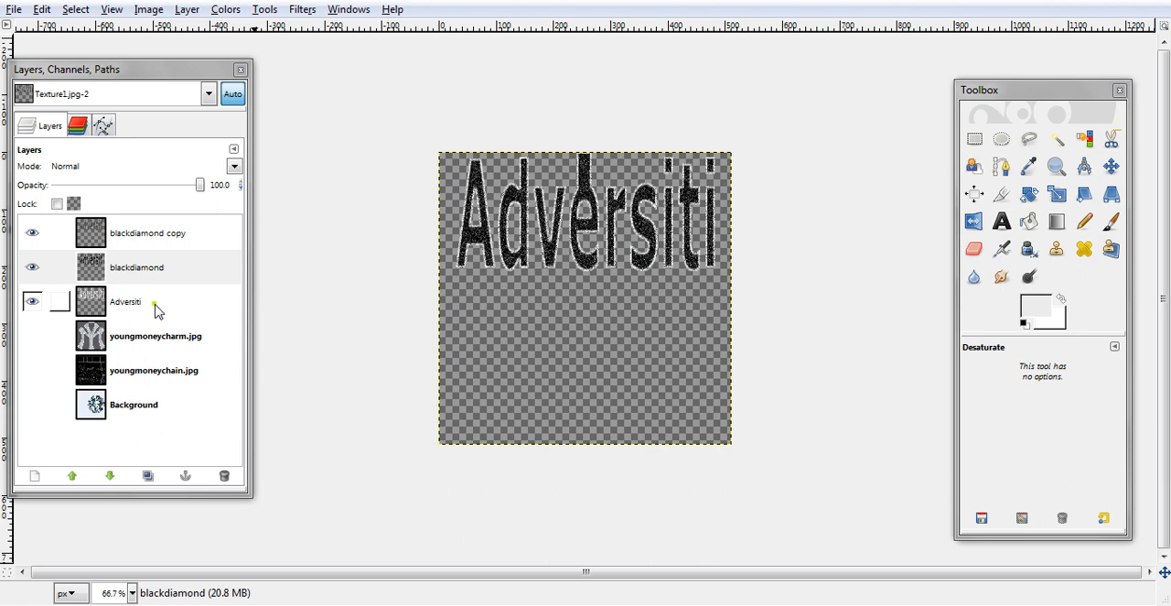
- Duplicate the Adversiti layer, try several blending modes on the copy and set it to Addition
click(119, 304)
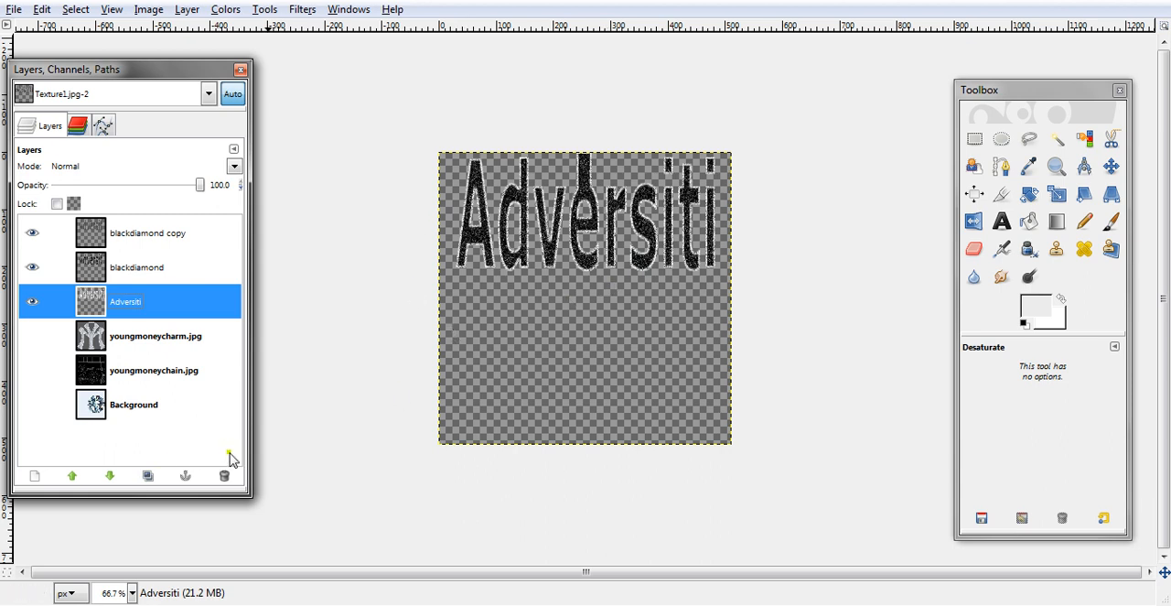
click(148, 476)
click(235, 166)
click(239, 173)
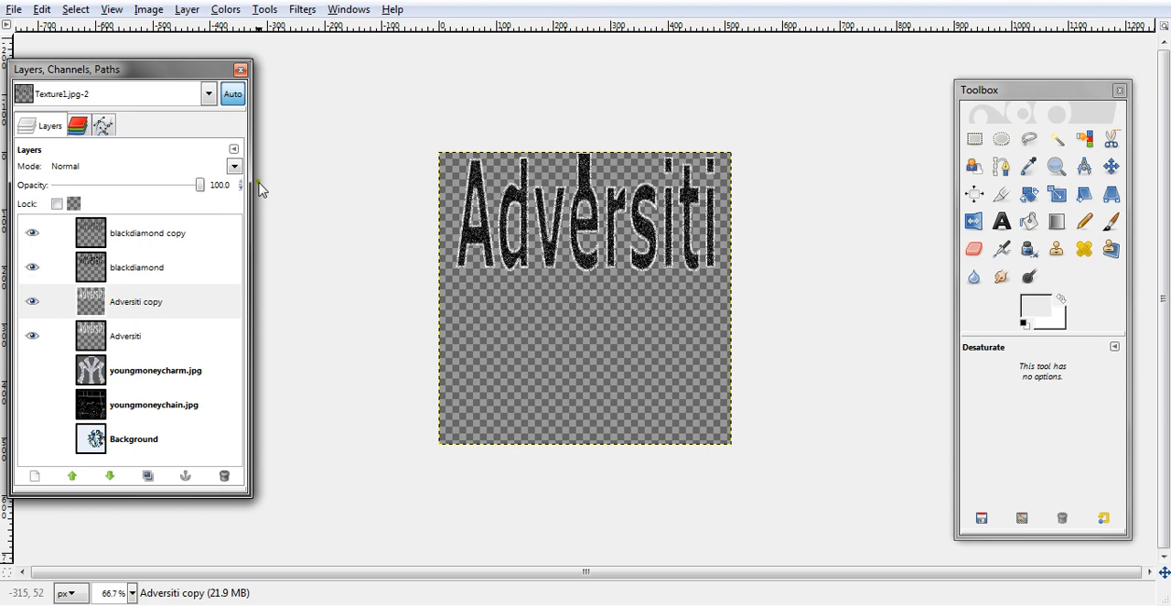
key(Down)
key(Down)
key(Down)
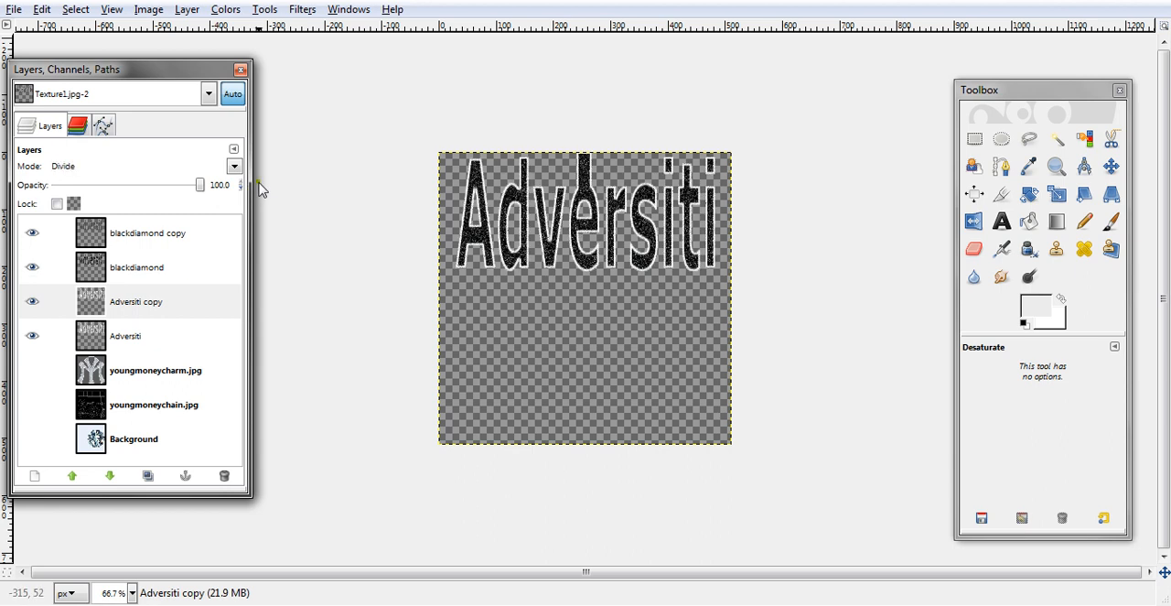
key(Down)
key(Down)
key(Down)
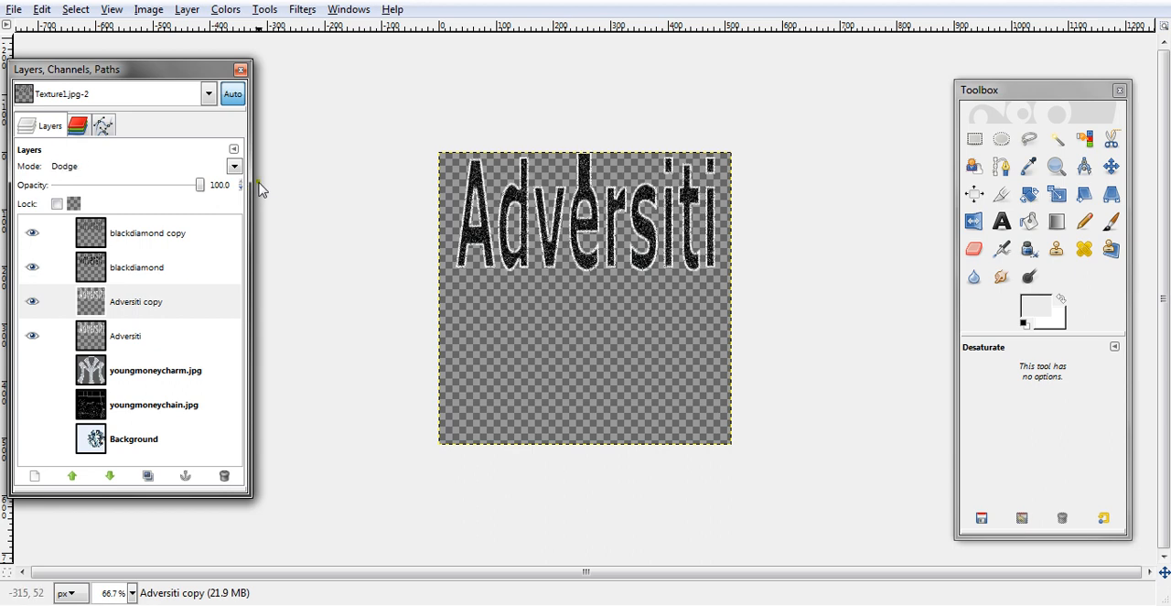
key(Down)
key(Down)
key(Down)
key(Down)
key(Down)
key(Down)
key(Down)
key(Down)
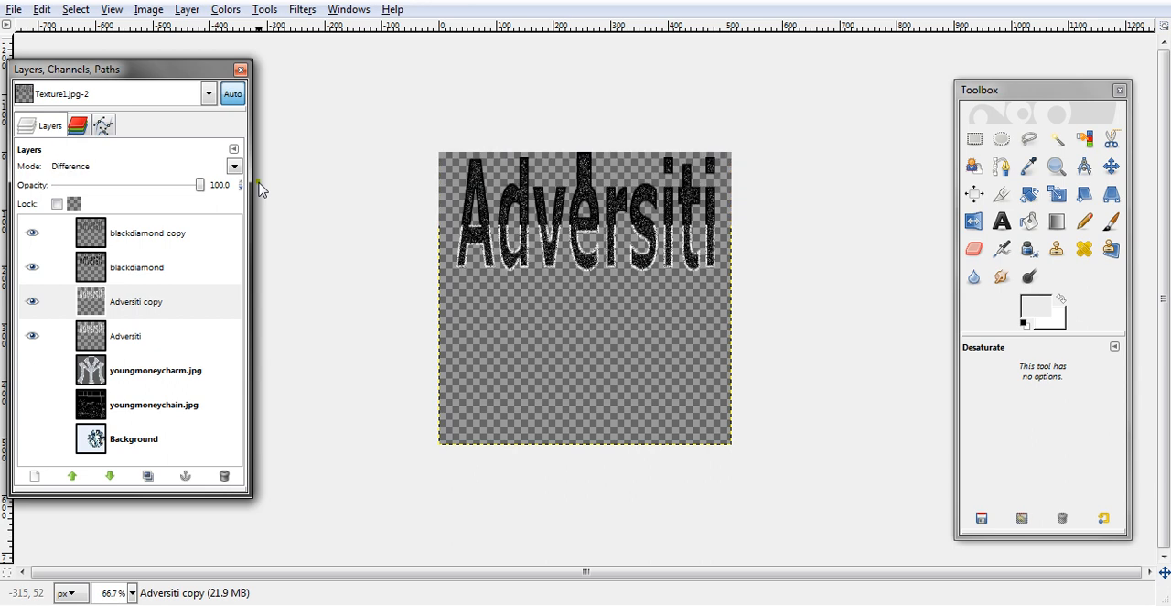
key(Up)
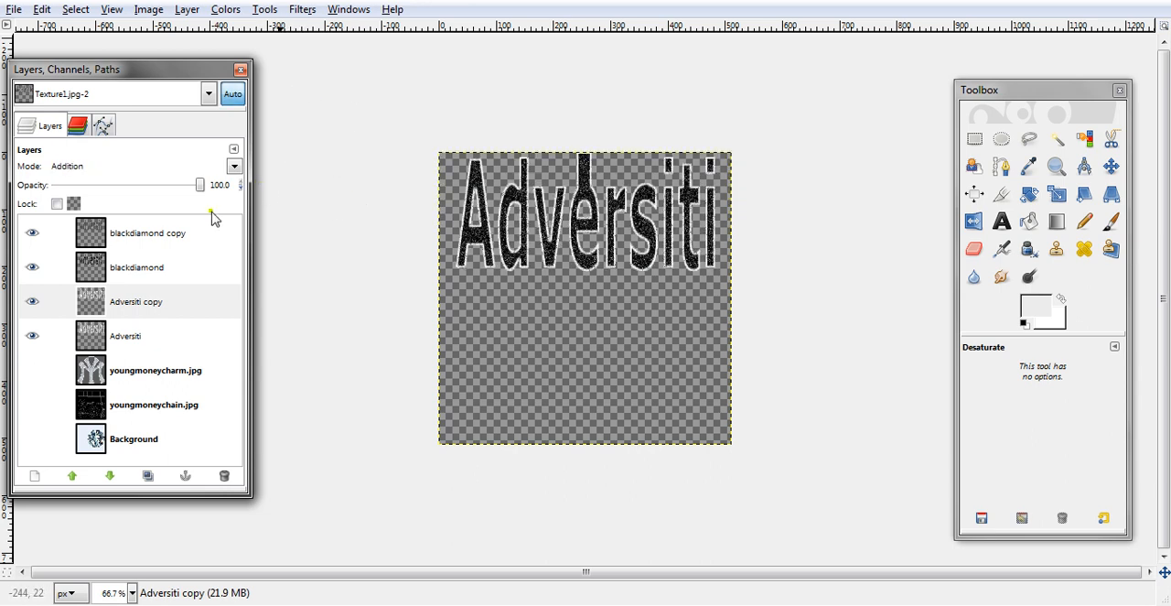
- Apply the Blur filter to the Adversiti copy layer and inspect the charm text up close
click(303, 11)
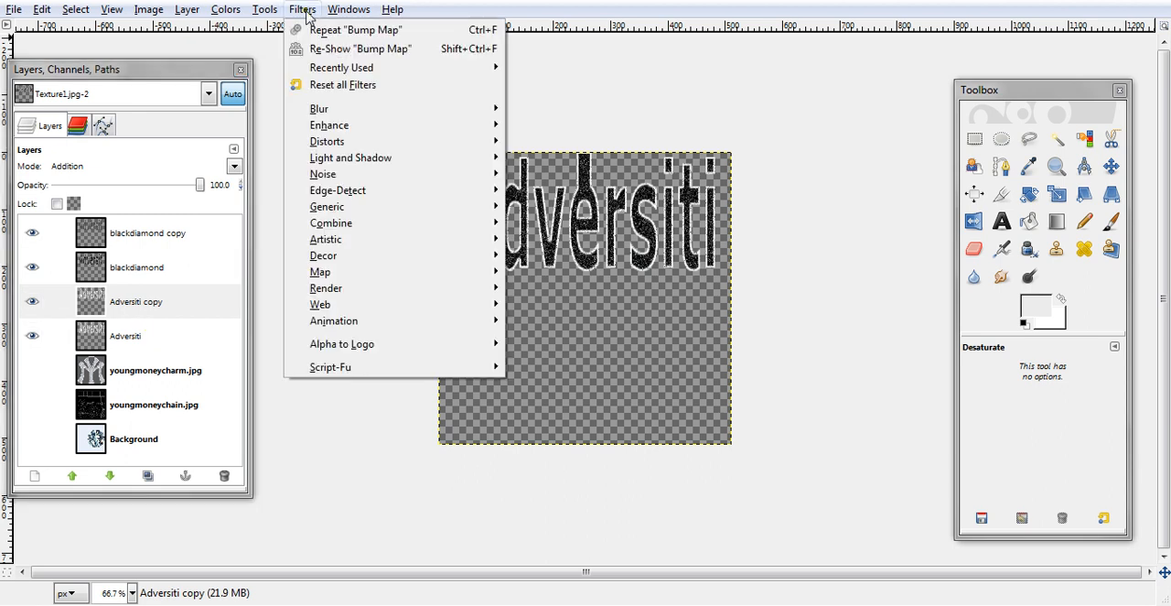
click(535, 111)
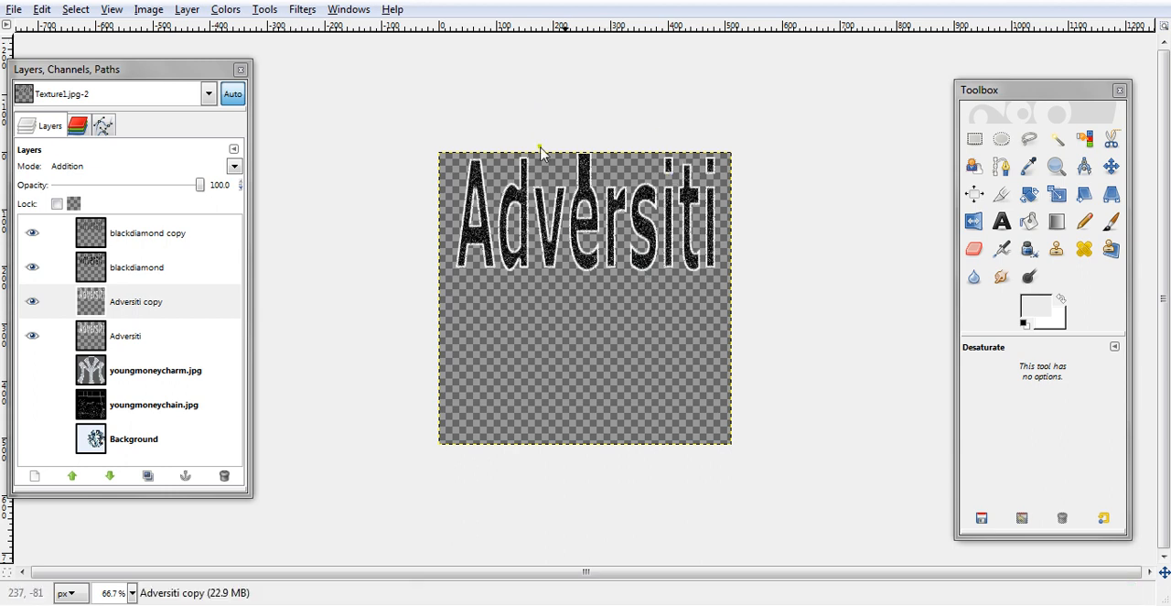
click(1057, 165)
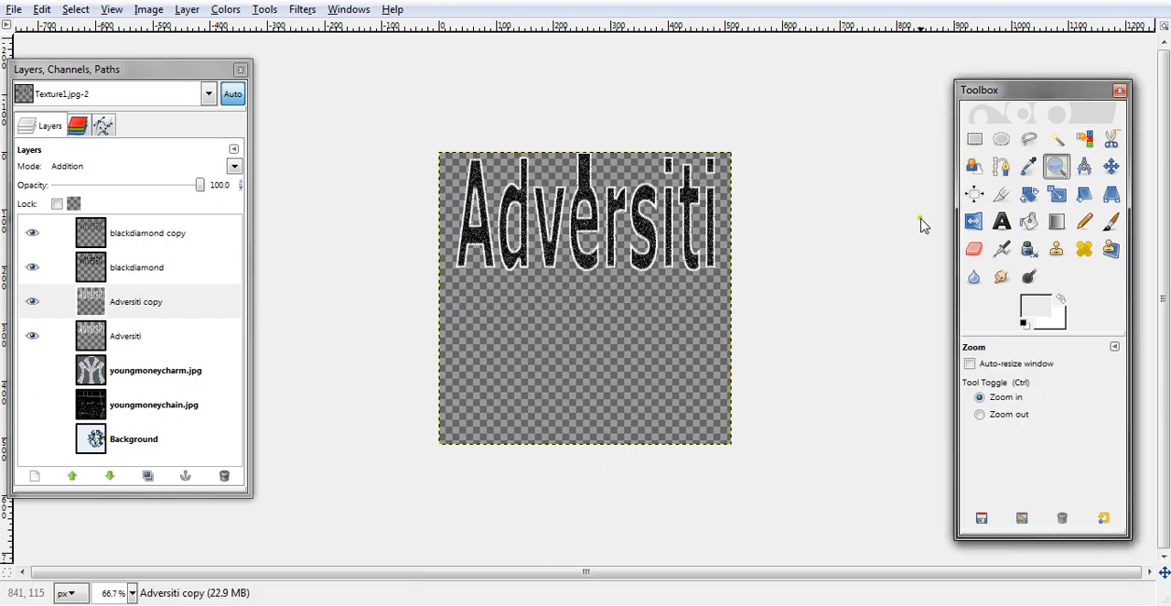
drag(353, 106, 858, 298)
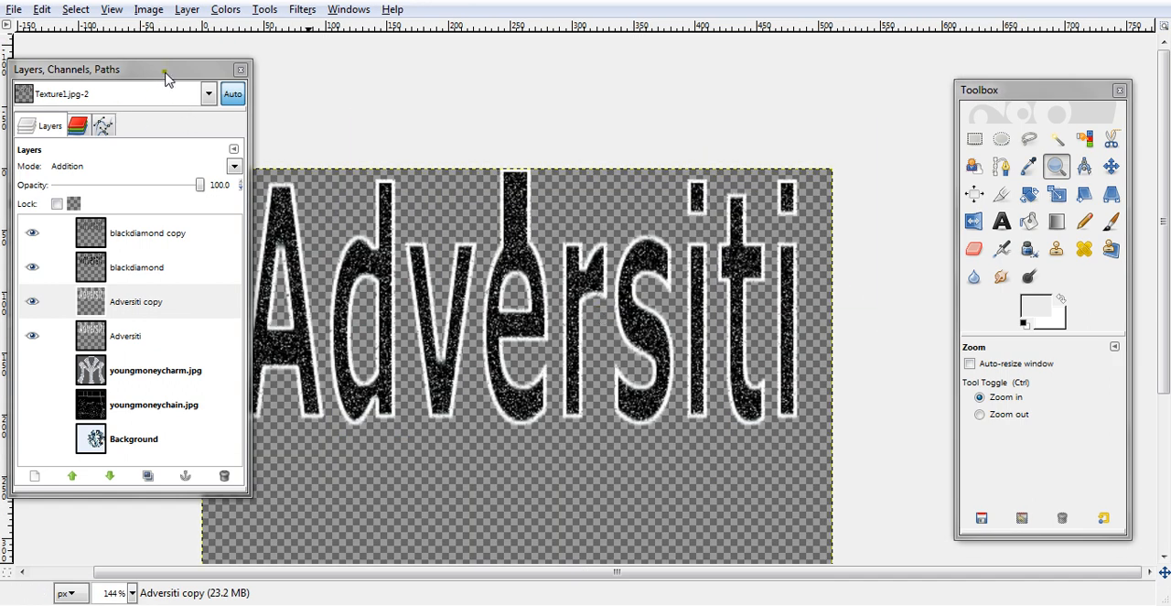
drag(164, 75, 124, 55)
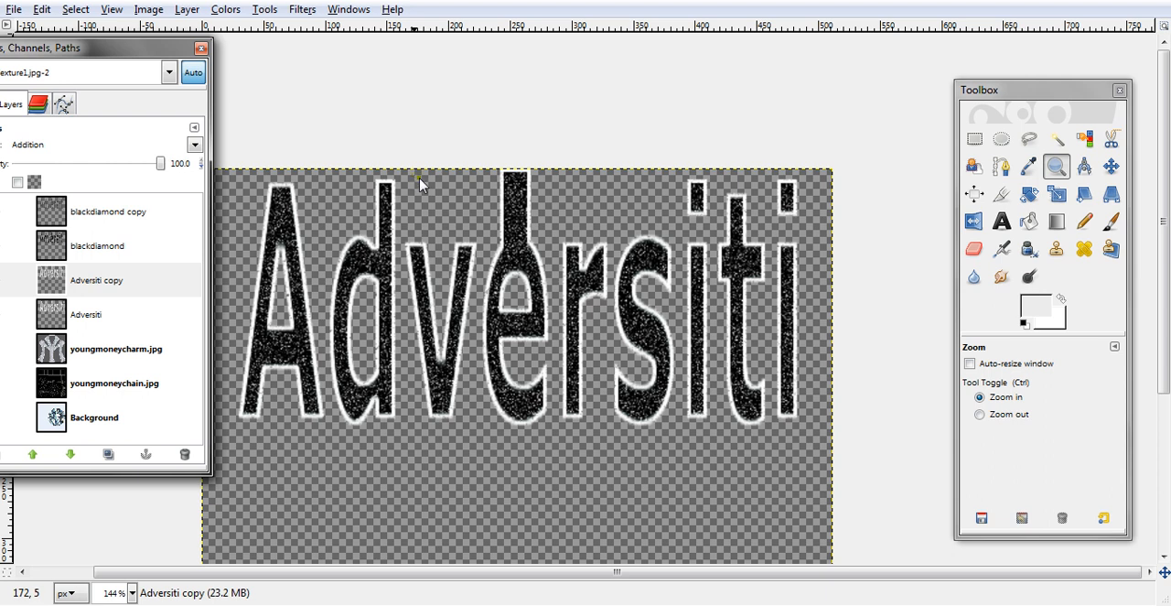
drag(157, 56, 209, 64)
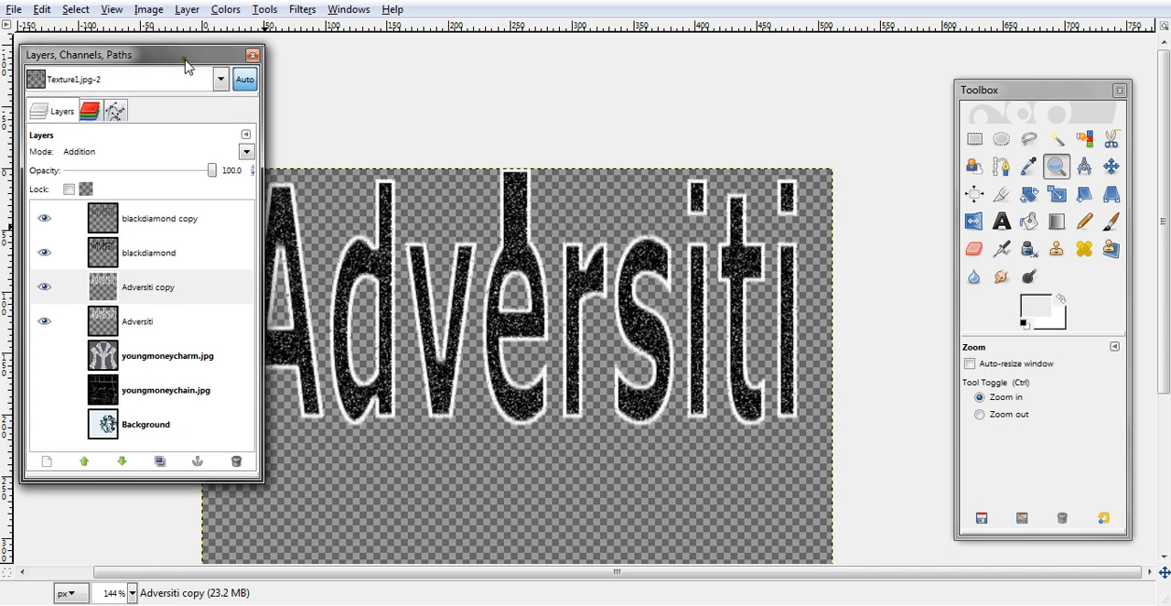
- Hide both blackdiamond layers and both Adversiti layers, and show the Background layer
click(44, 218)
click(44, 253)
click(44, 287)
click(44, 321)
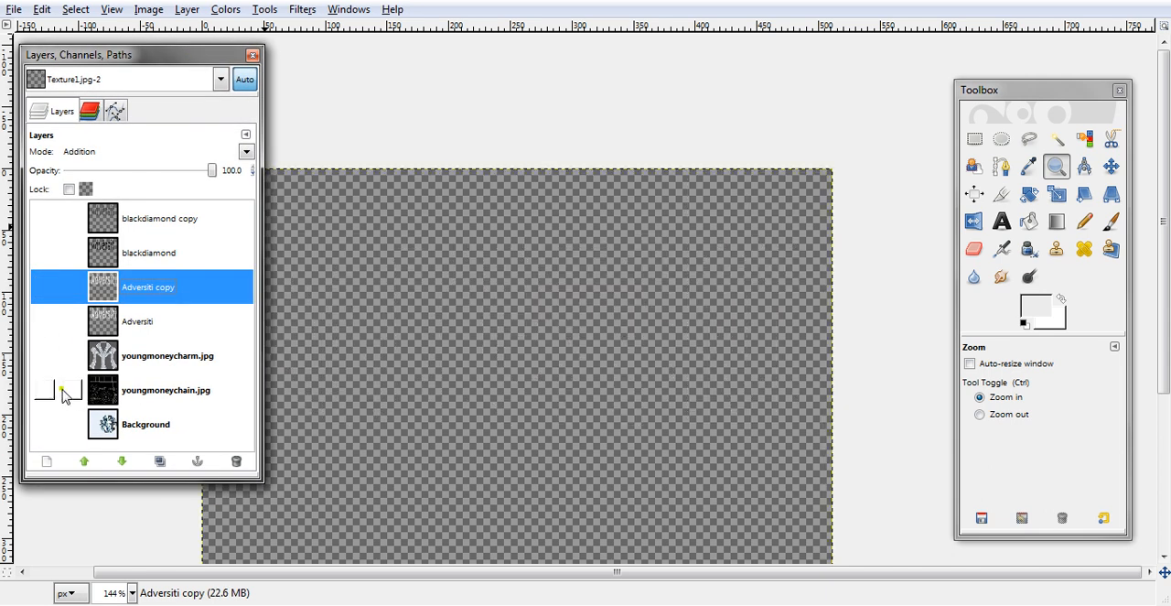
click(44, 424)
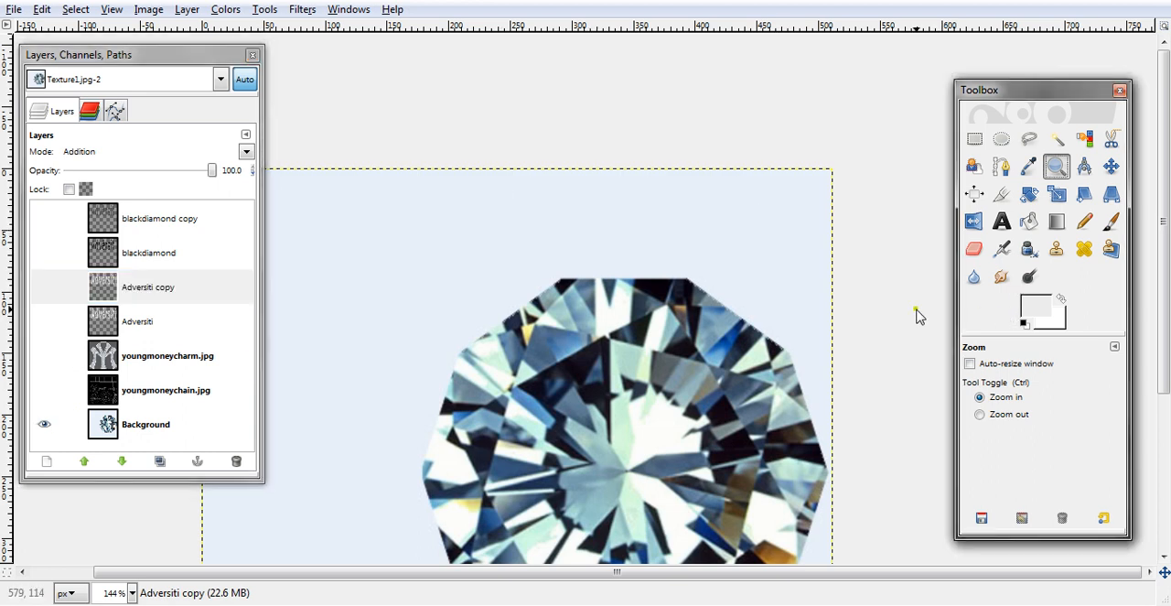
ctrl+click(882, 319)
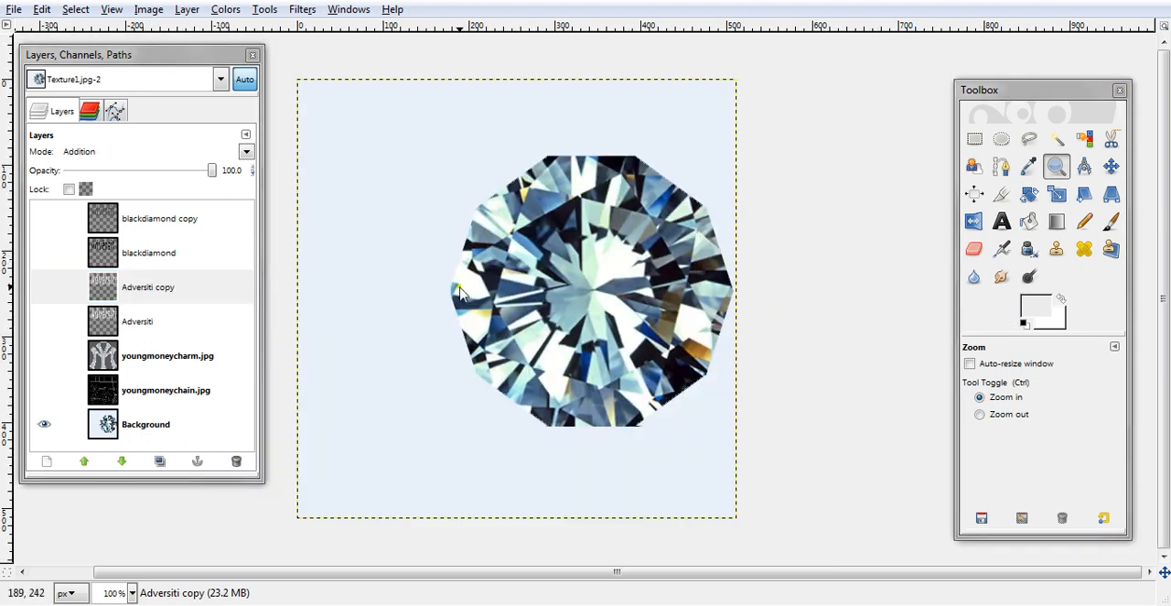
- Add a 512 × 512 px transparent layer above Background and fill it with the light grey foreground color
click(126, 431)
click(48, 461)
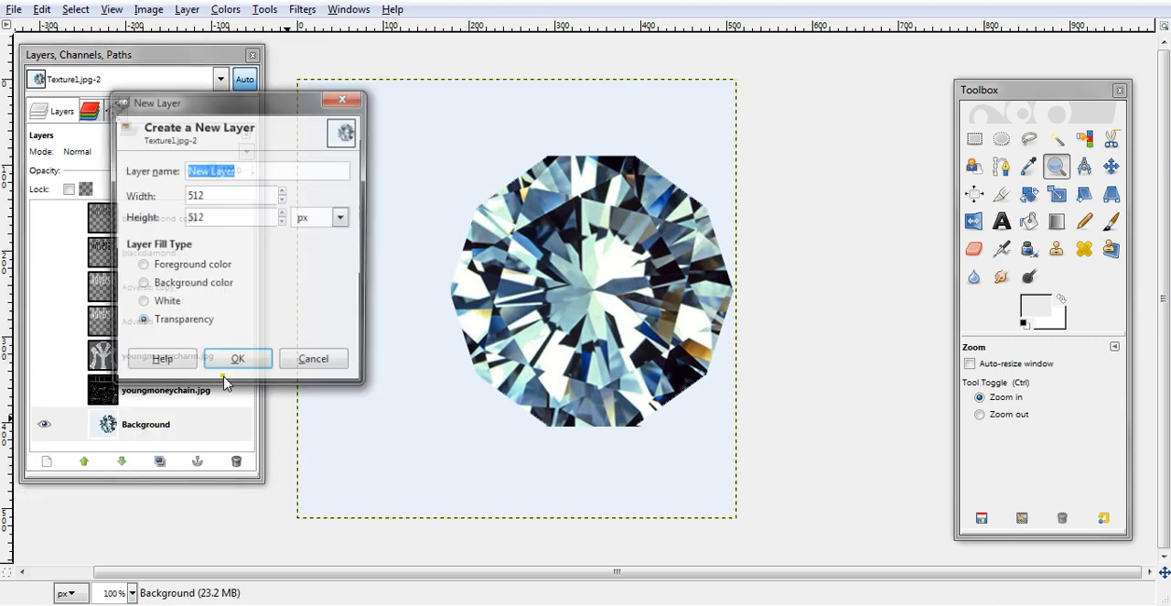
click(251, 358)
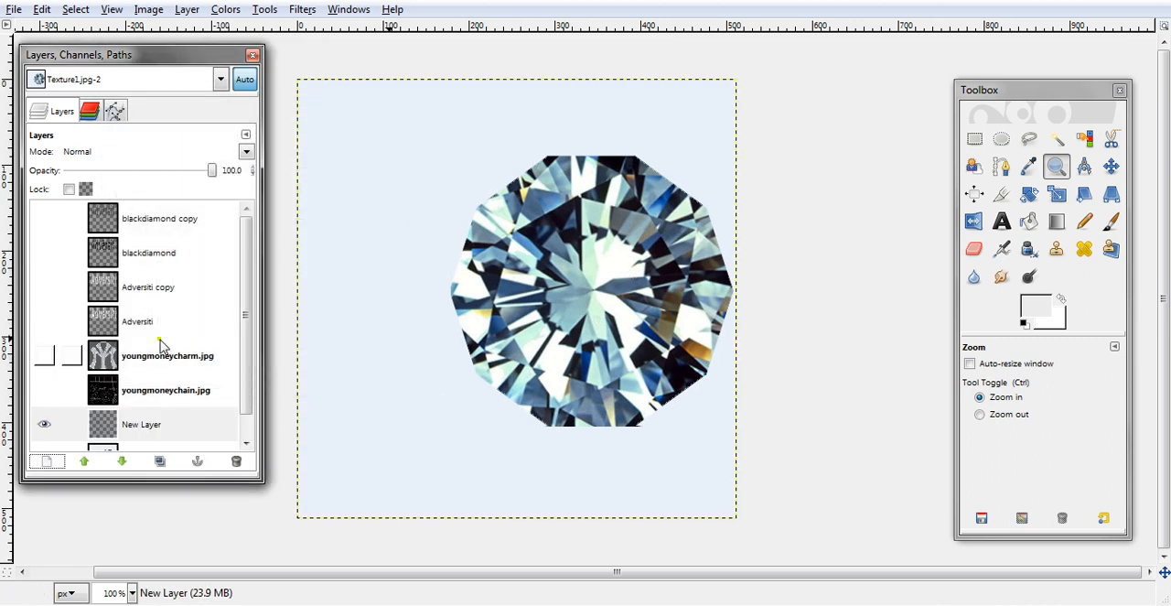
click(43, 253)
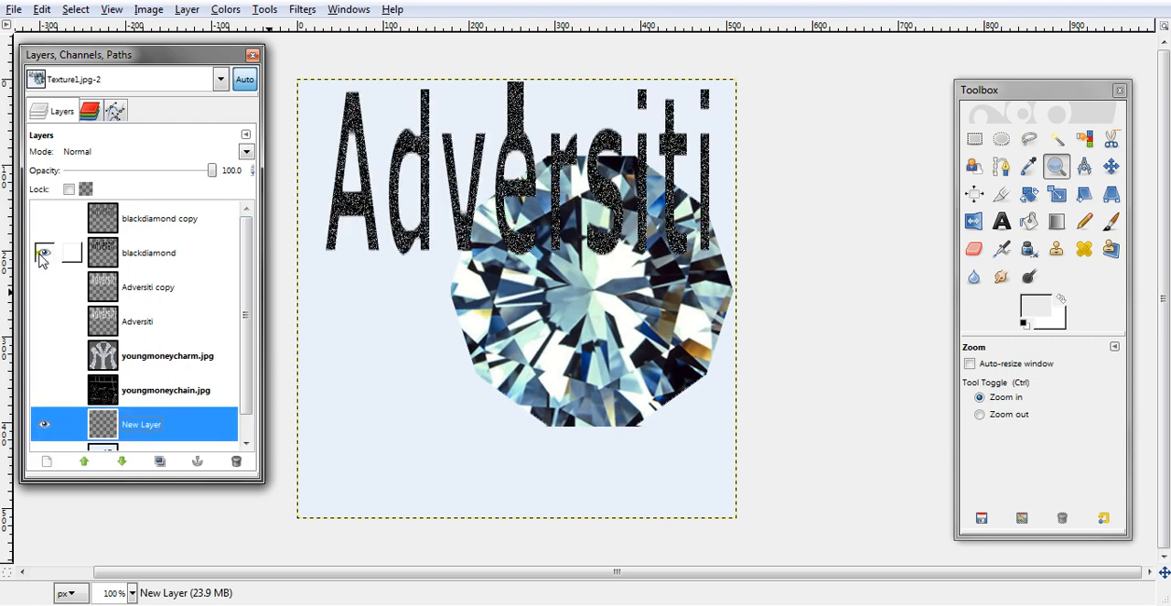
click(43, 253)
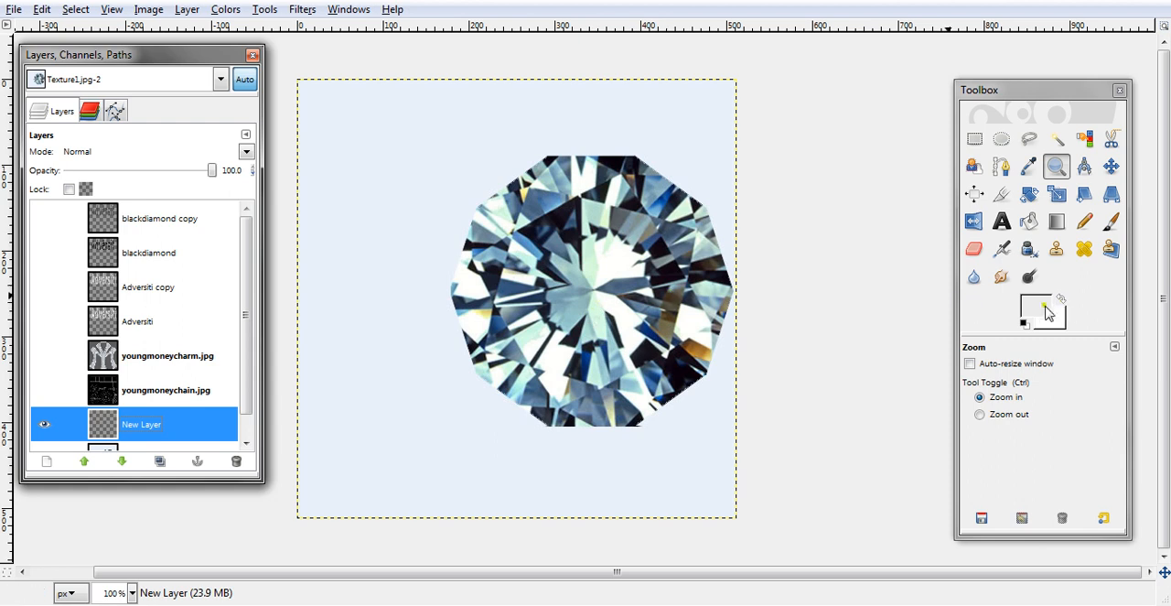
drag(1044, 311, 73, 355)
click(49, 13)
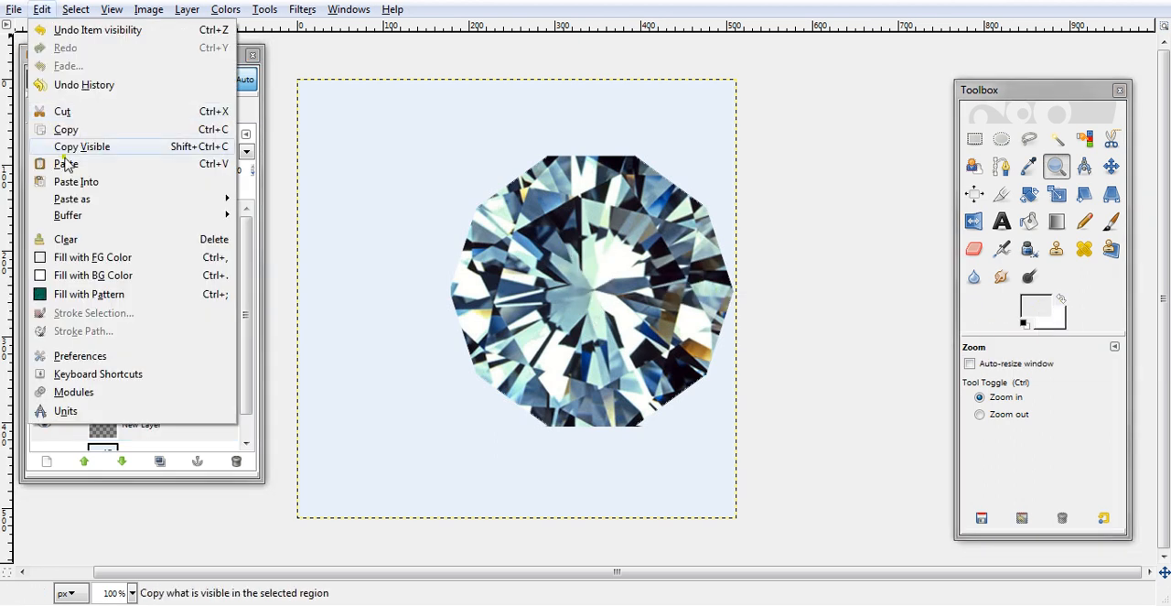
click(84, 257)
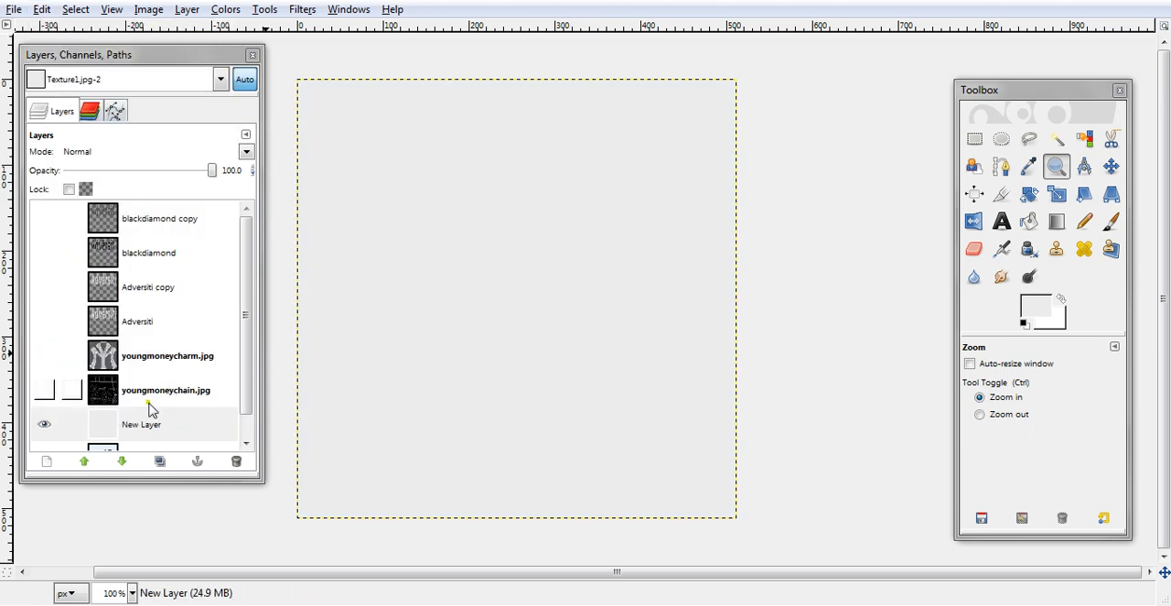
- Add another 512 × 512 px transparent layer above the grey one and fill it with black as the foreground color
click(50, 461)
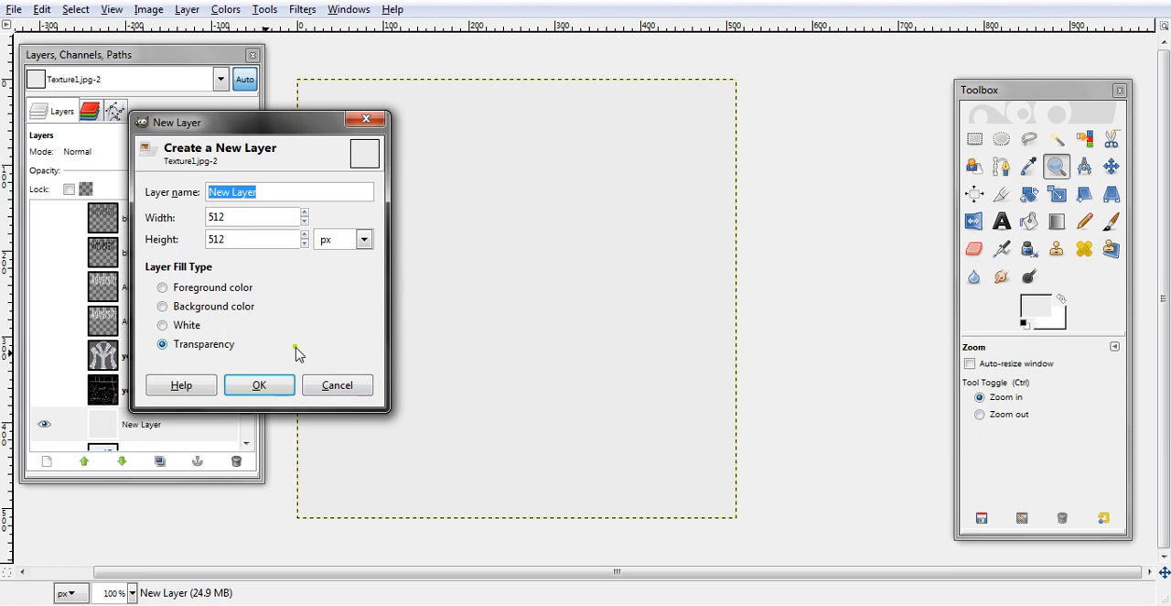
click(260, 385)
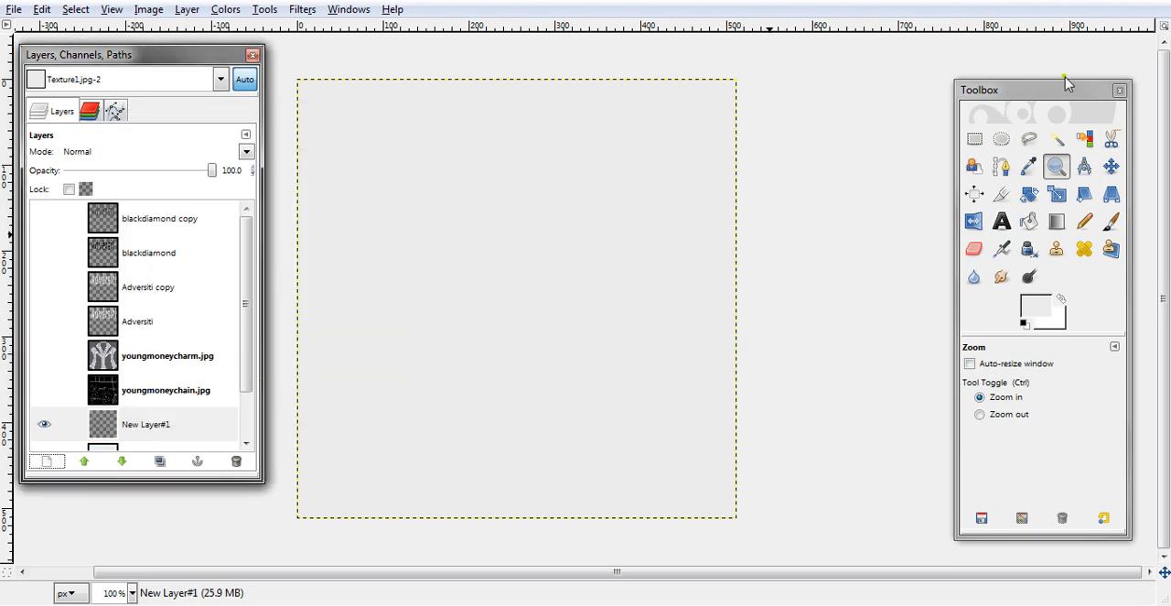
click(1048, 299)
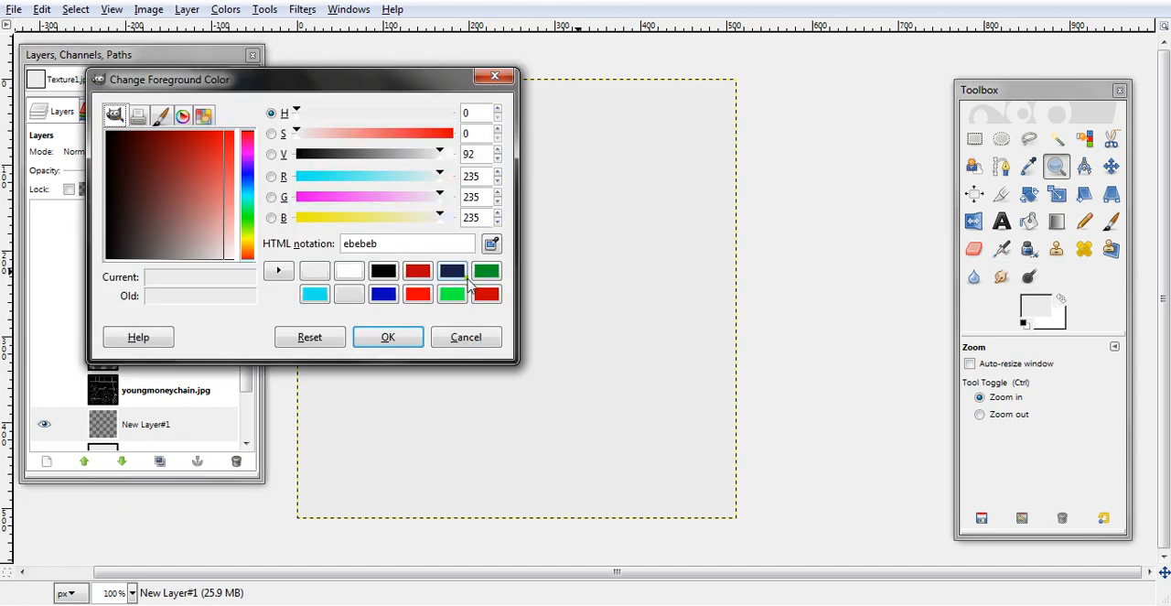
click(382, 271)
click(387, 334)
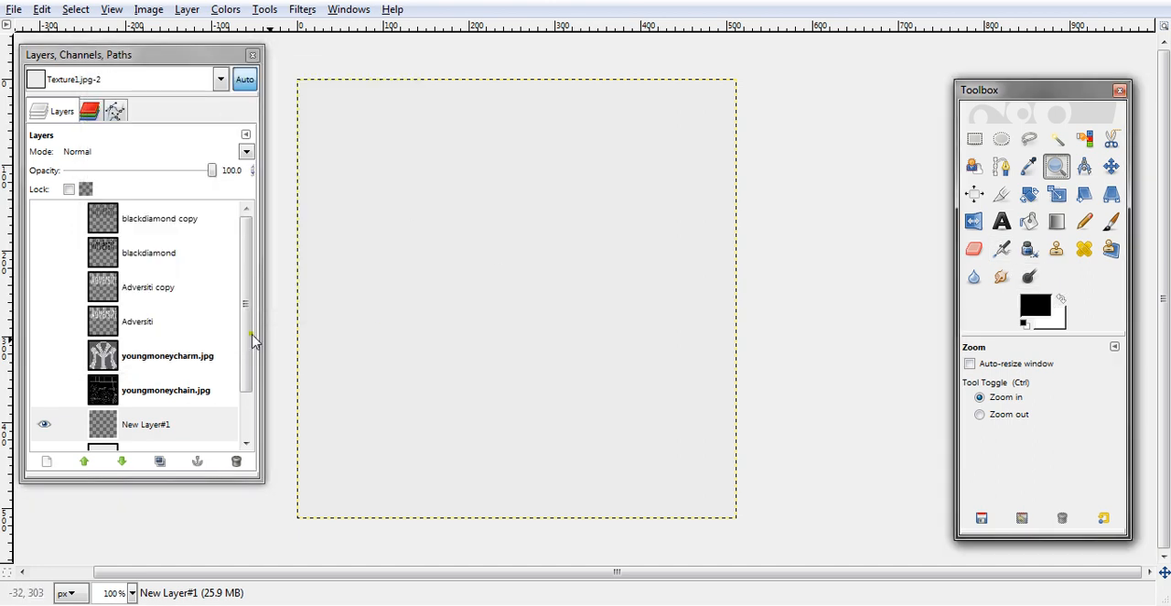
click(42, 10)
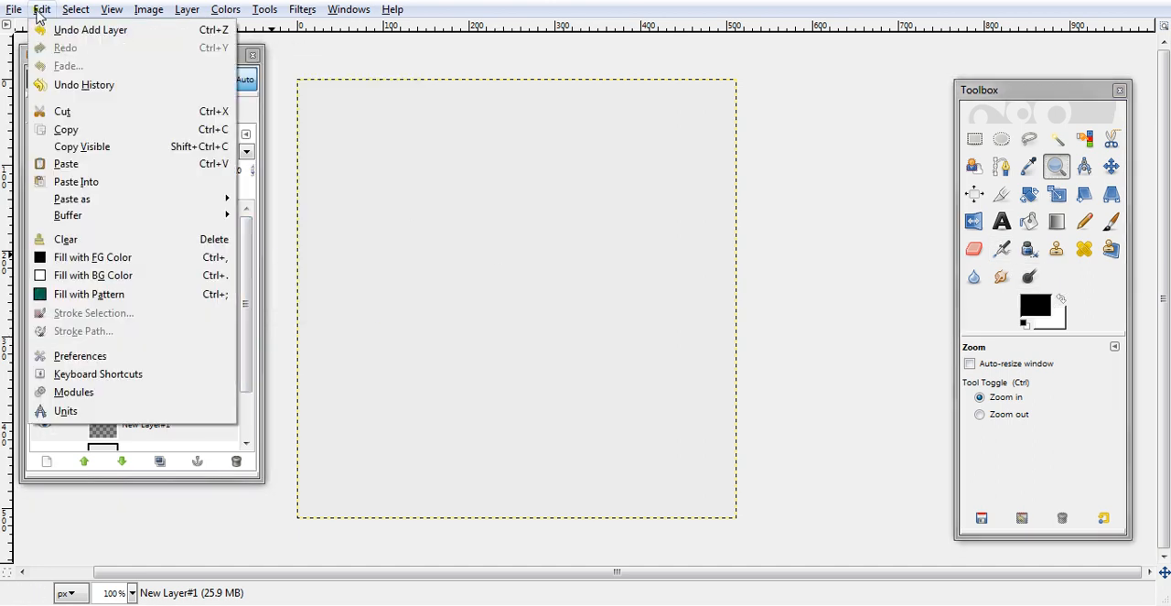
click(77, 261)
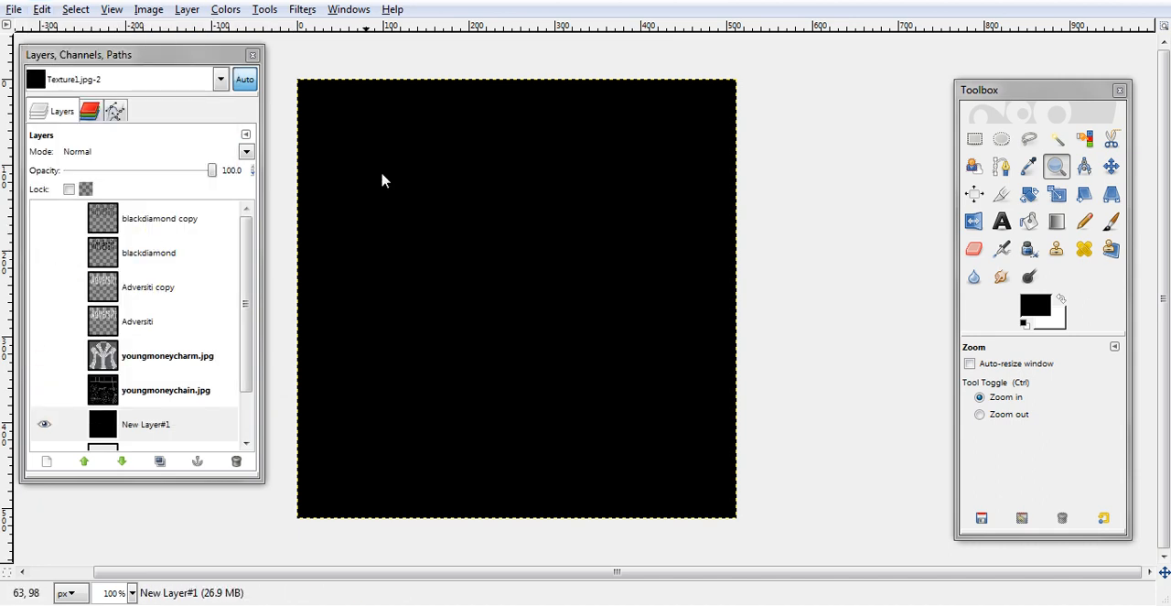
- Apply HSV Noise to the black layer with holdness 2, hue 3, saturation 0 and value 255
click(303, 11)
mouse_move(384, 67)
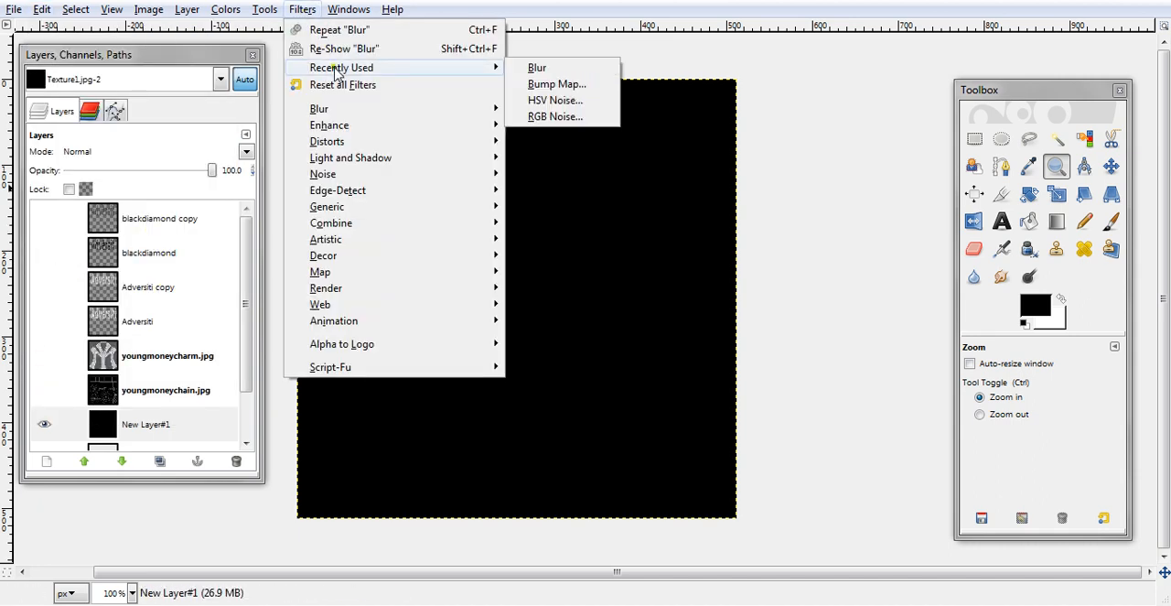
click(558, 104)
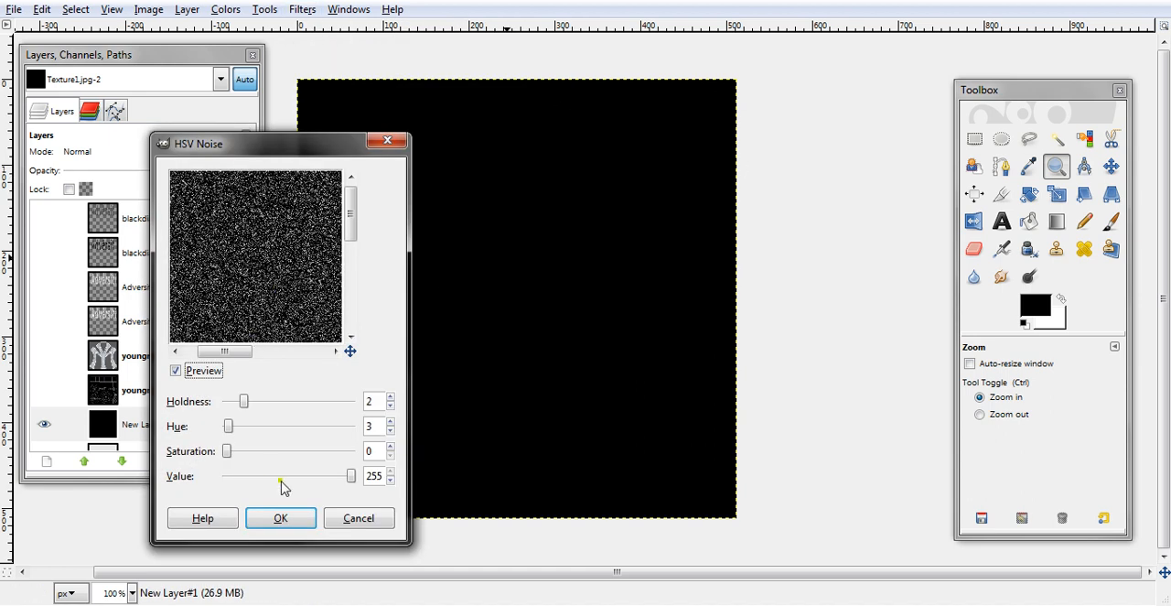
click(285, 515)
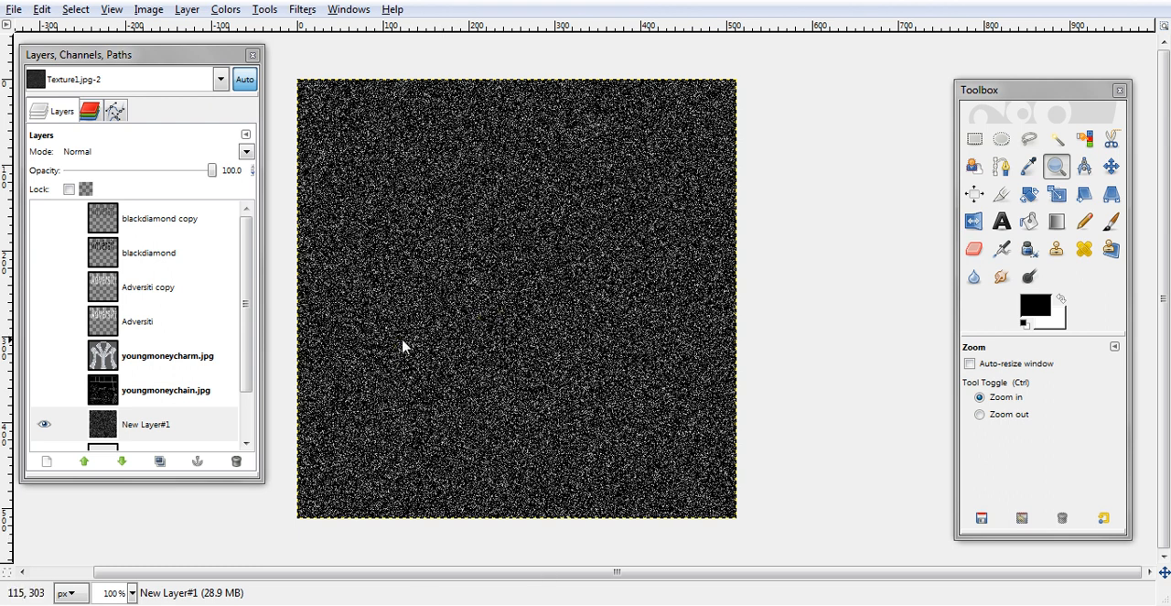
drag(248, 342, 261, 293)
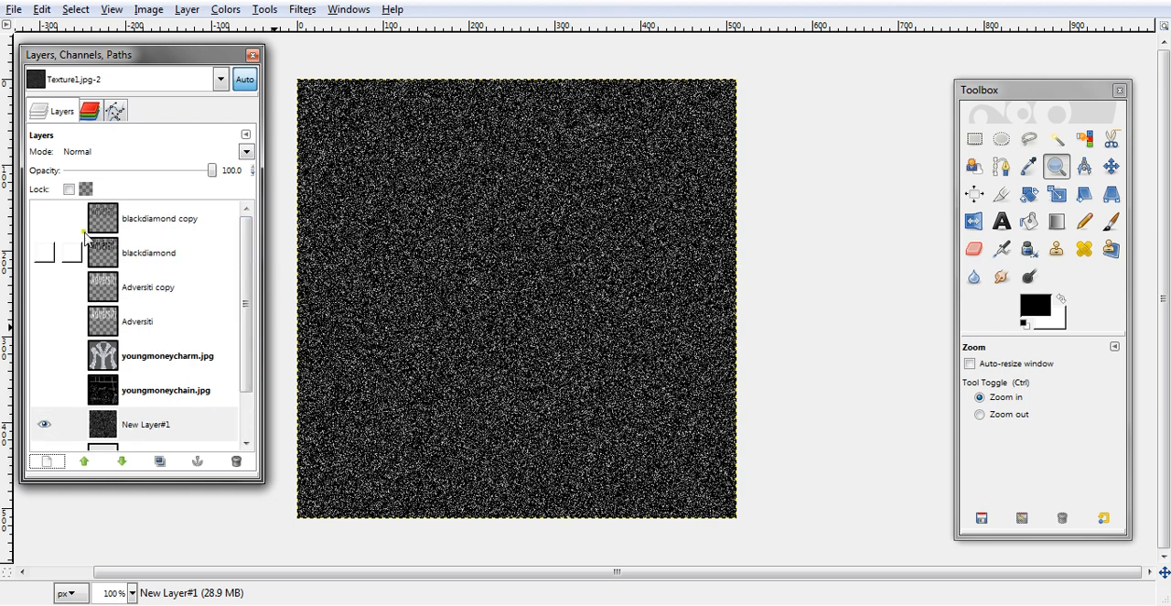
- Show both blackdiamond and both Adversiti layers over the dark noise to check the charm, and hide them again
click(44, 218)
click(43, 253)
click(44, 287)
click(42, 321)
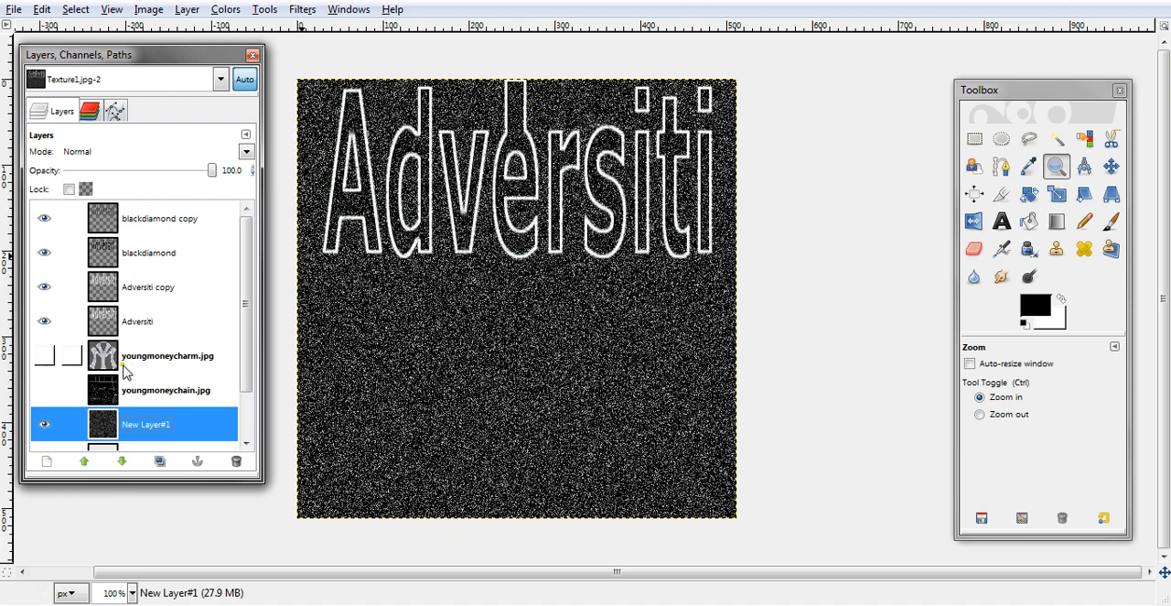
click(44, 321)
click(43, 287)
click(44, 253)
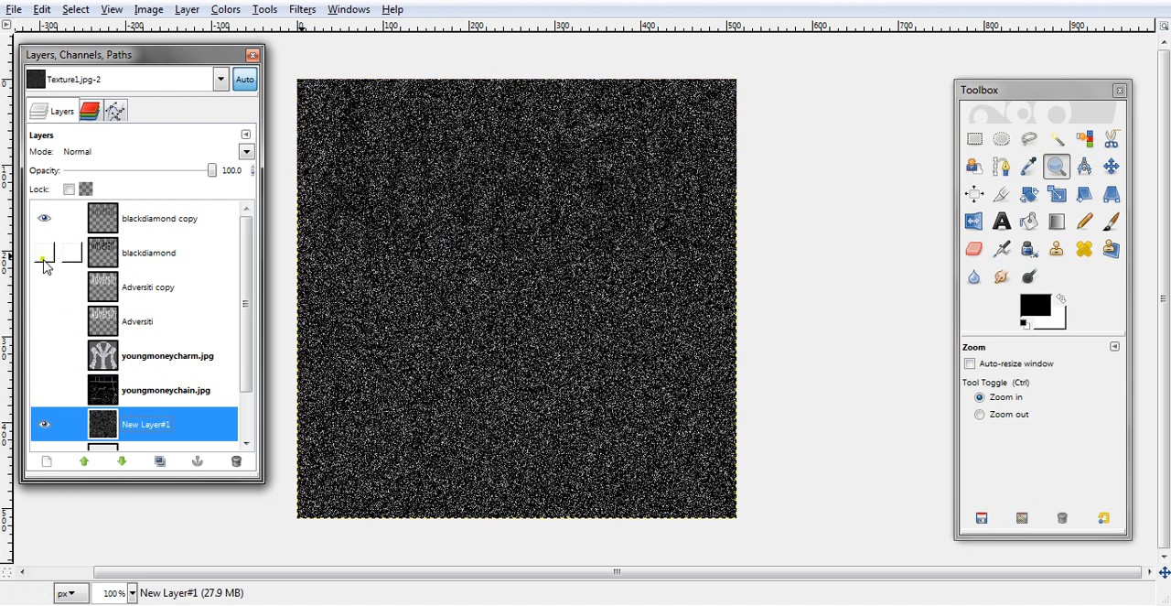
click(43, 218)
- Hide New Layer#1 and repeat the HSV Noise filter on the light grey New Layer
drag(249, 361, 252, 412)
click(144, 377)
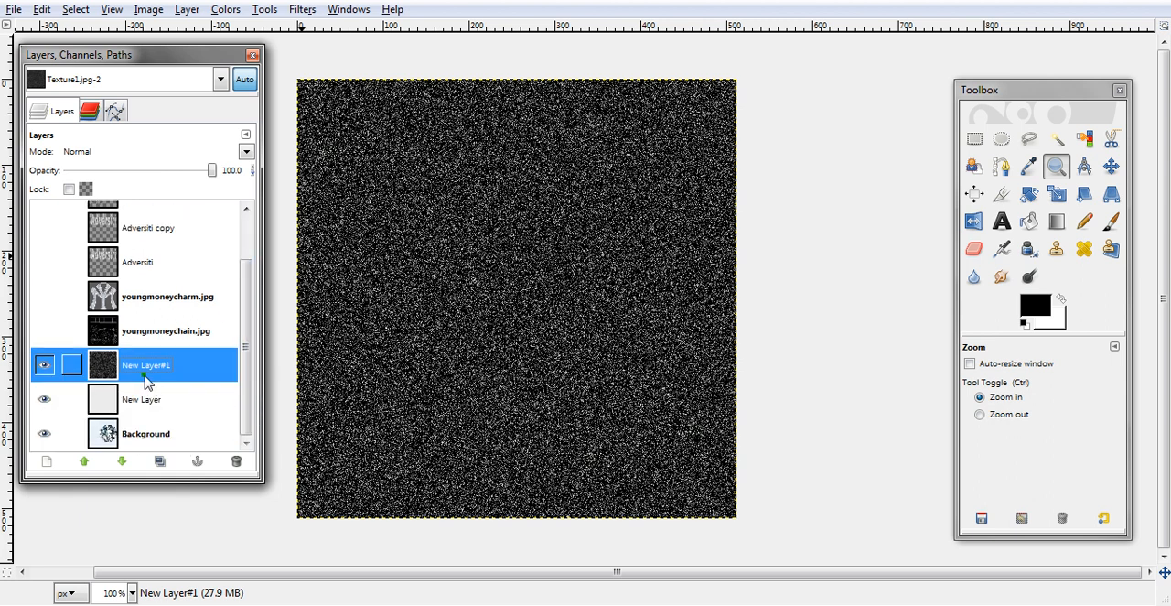
click(44, 365)
click(151, 403)
click(305, 11)
click(338, 30)
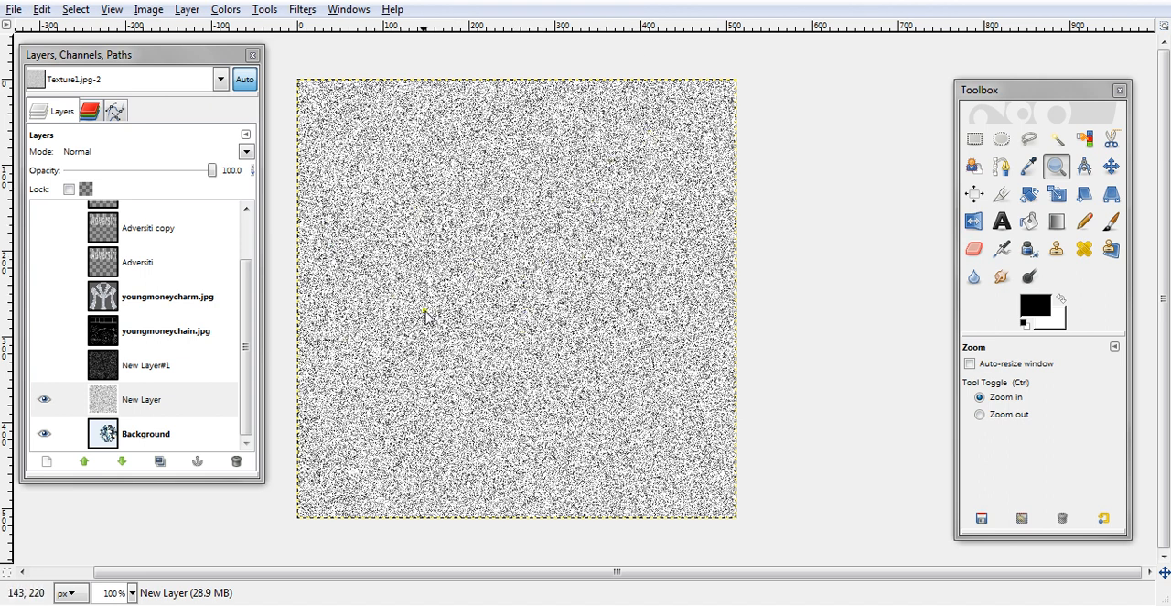
- Duplicate the light grey noise layer and try the Overlay, Screen and Addition blend modes on the copy
click(162, 459)
click(247, 152)
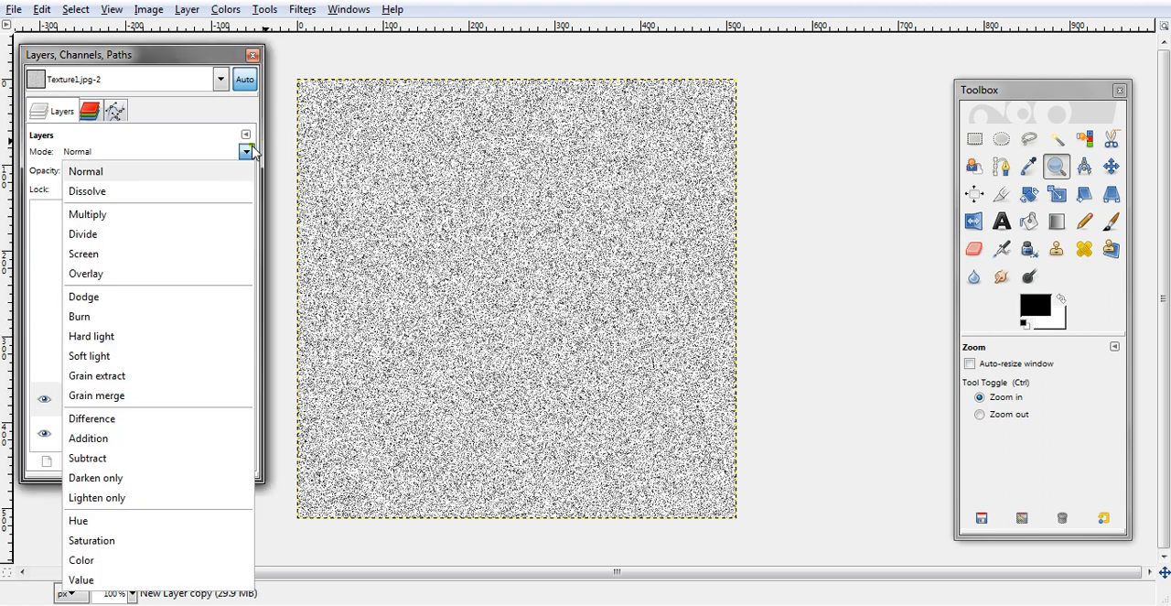
click(167, 273)
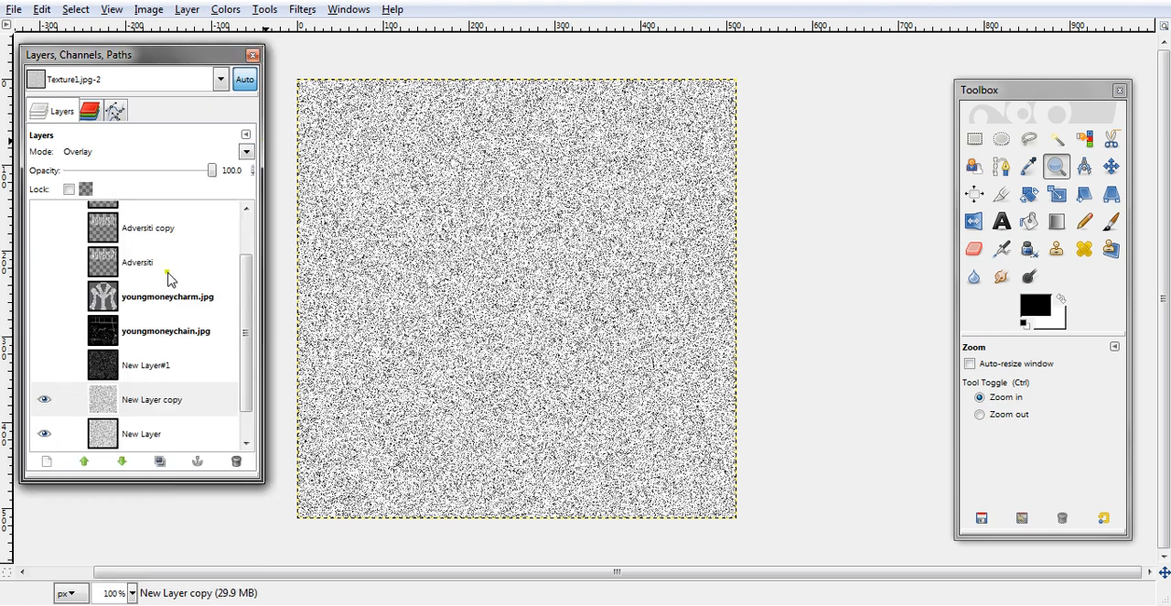
click(247, 152)
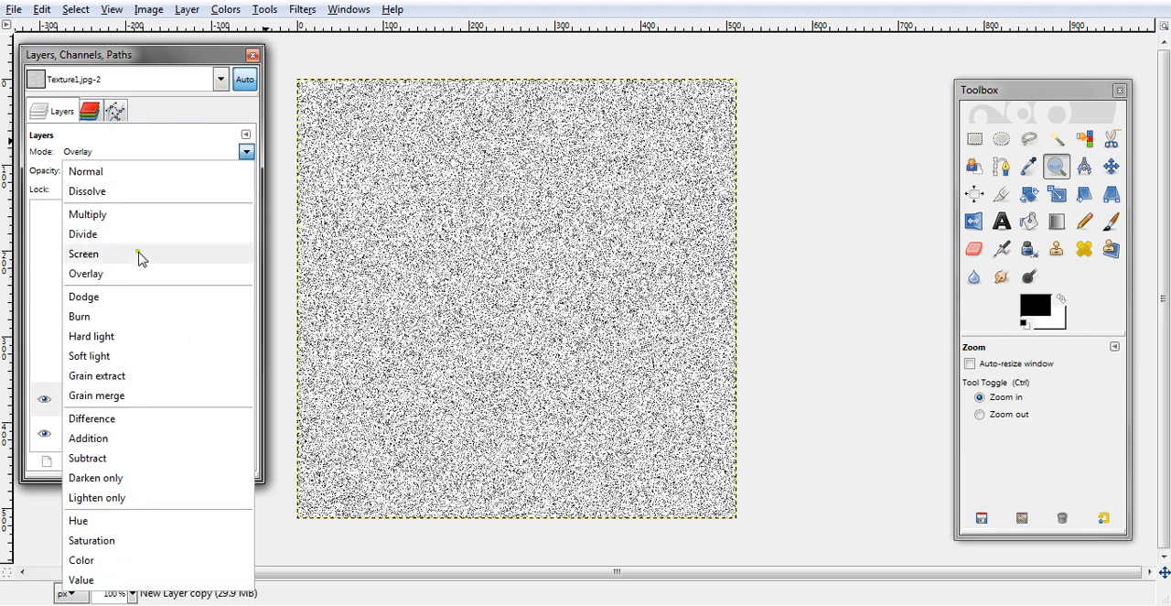
click(142, 255)
click(247, 152)
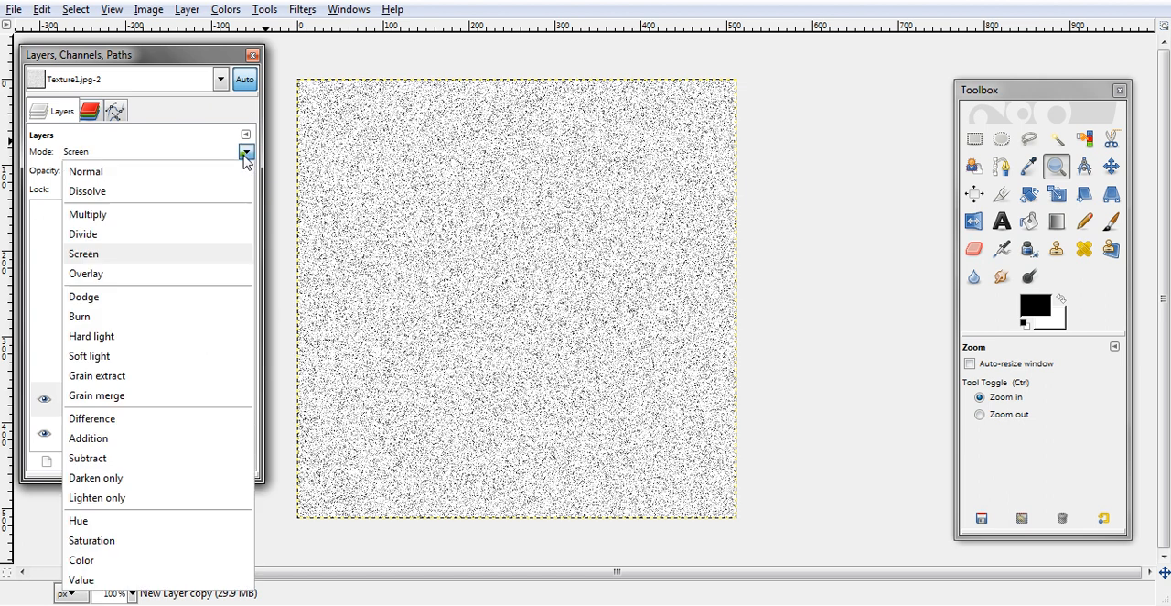
click(125, 441)
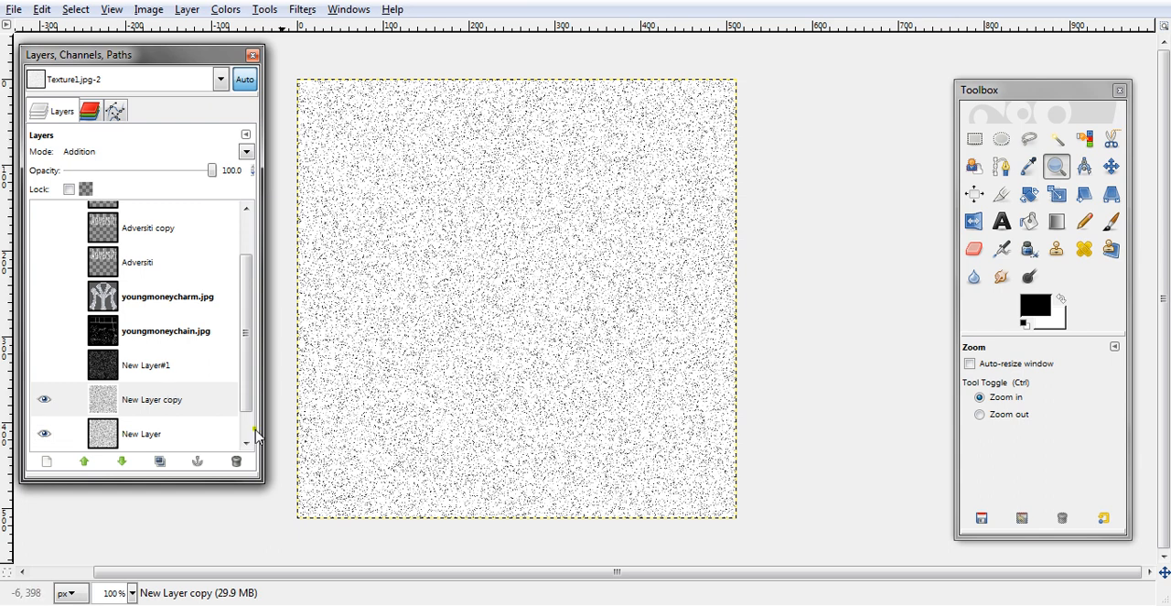
- Blur the New Layer copy and set its blend mode to Screen
click(305, 10)
mouse_move(340, 70)
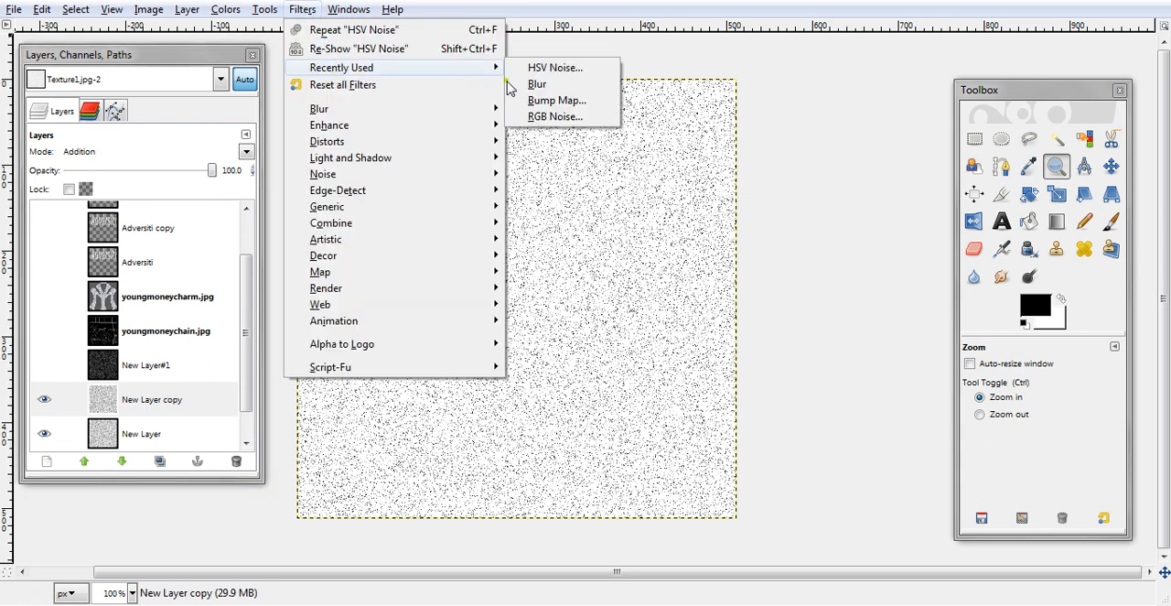
click(535, 84)
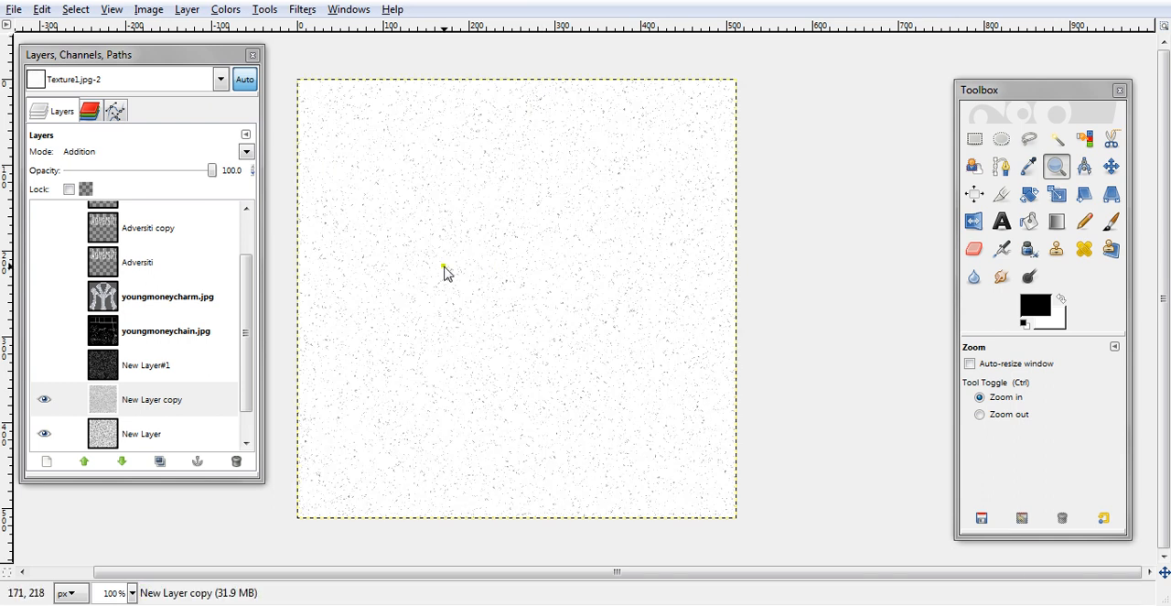
click(247, 151)
click(126, 262)
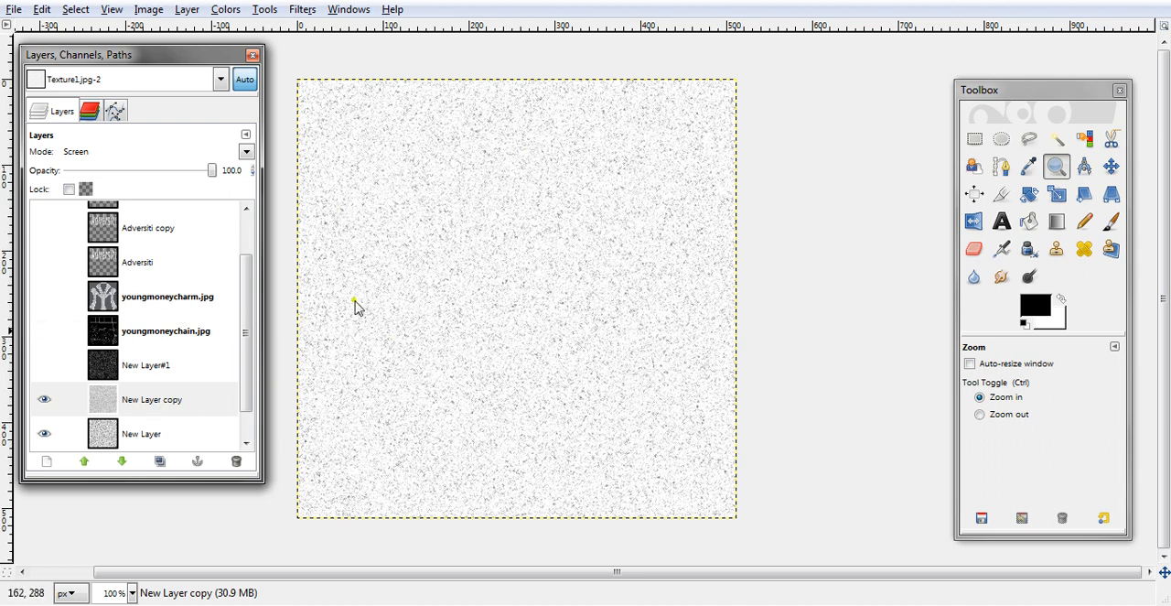
- Apply a linear, inverted Bump Map to New Layer copy, using that layer itself as the bump map, and repeat the filter once
click(302, 10)
mouse_move(357, 72)
click(540, 100)
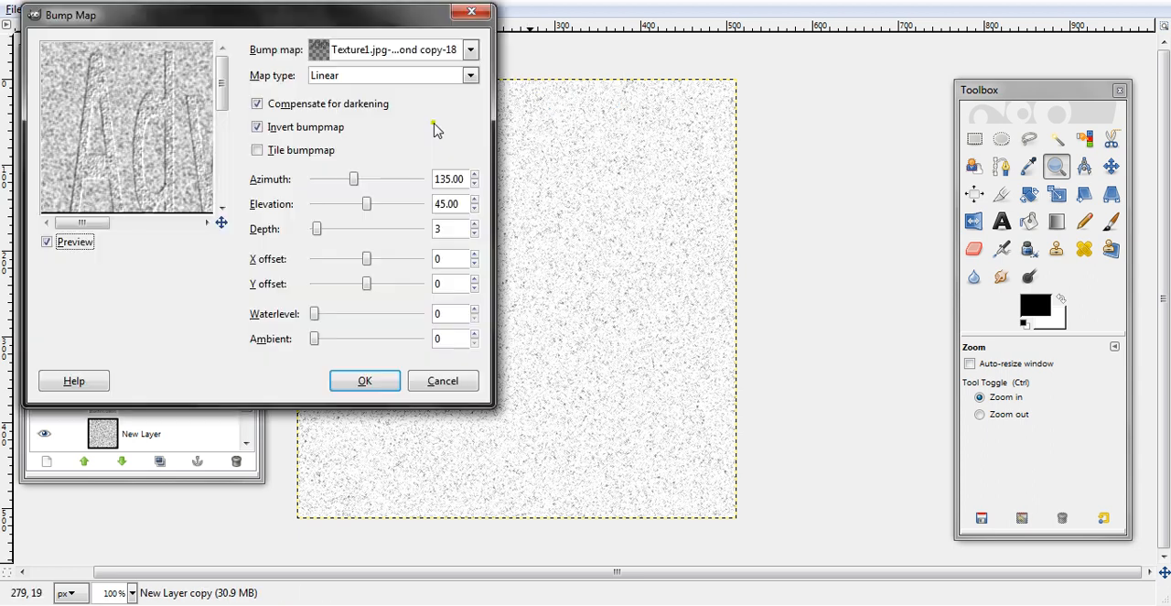
click(393, 50)
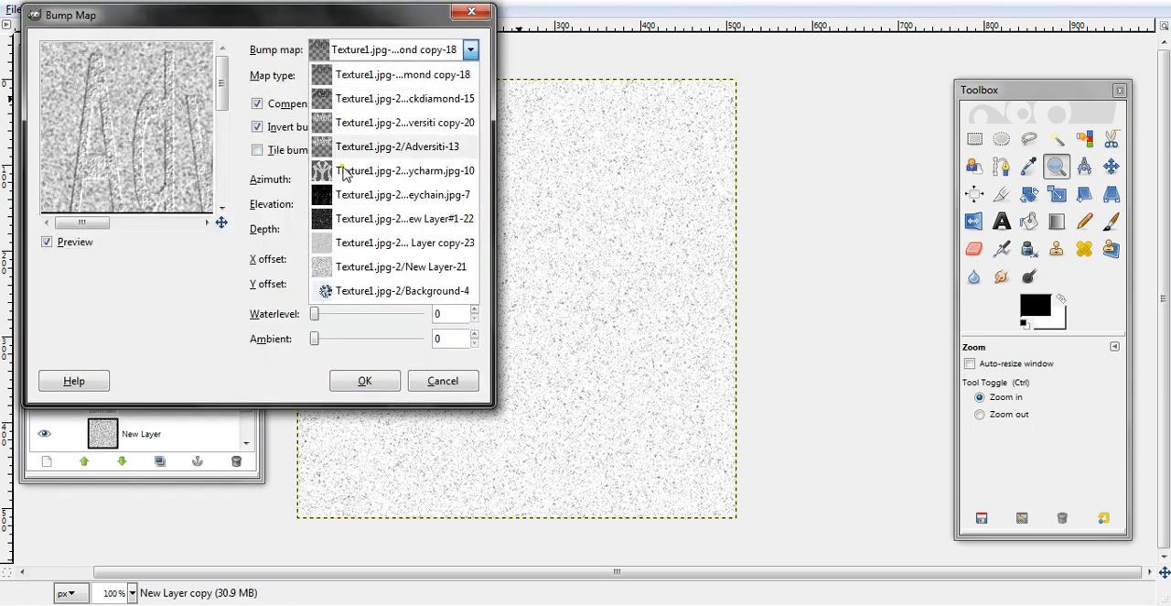
click(349, 239)
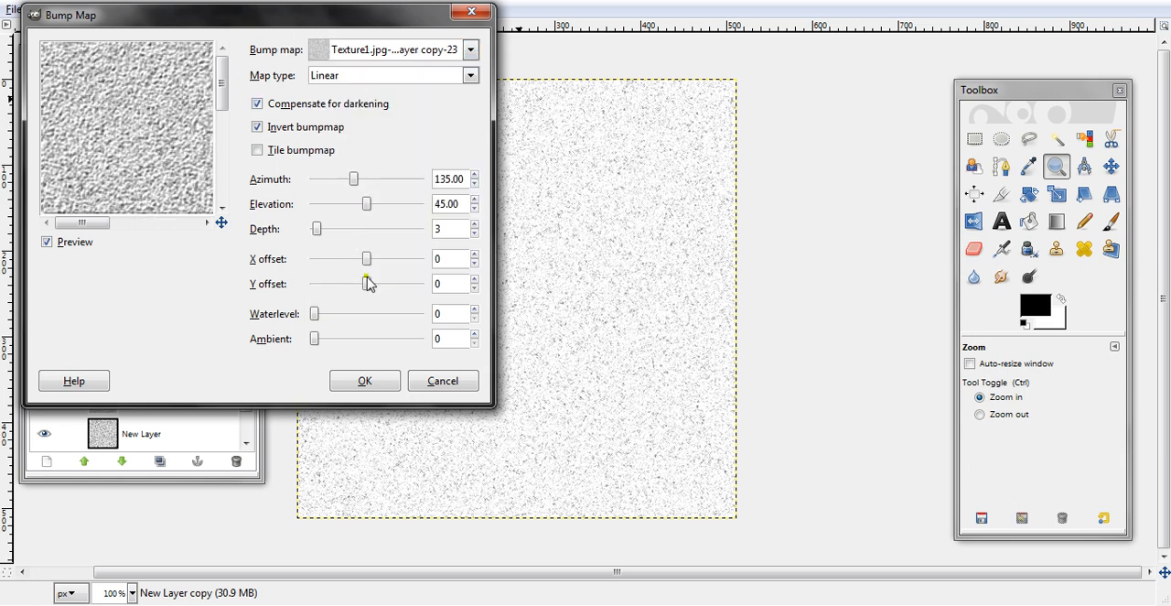
click(367, 382)
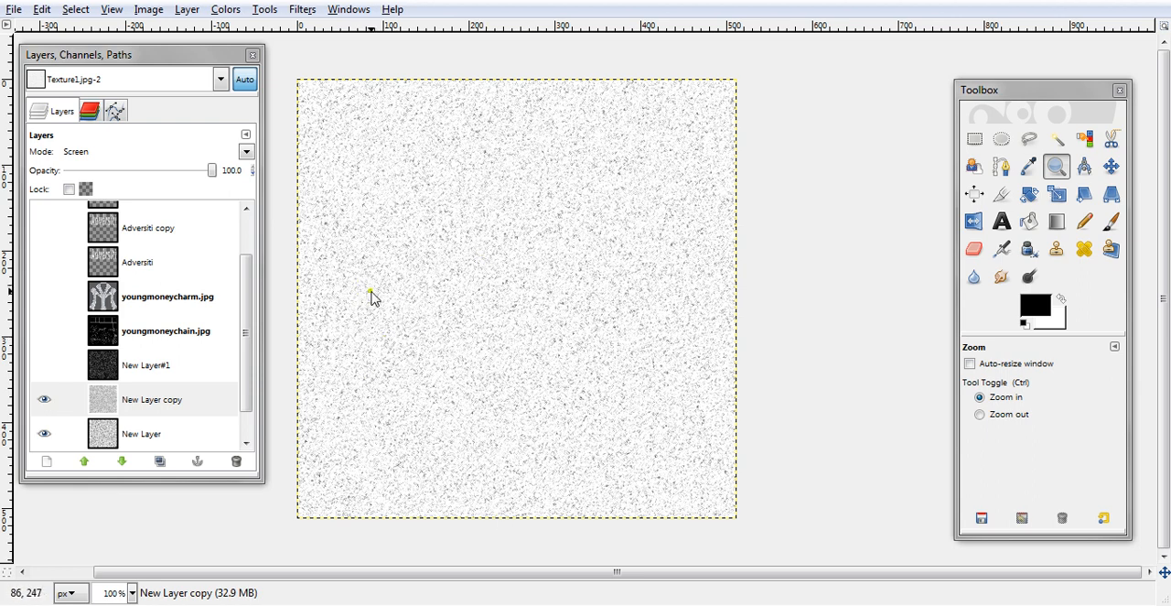
key(ctrl+f)
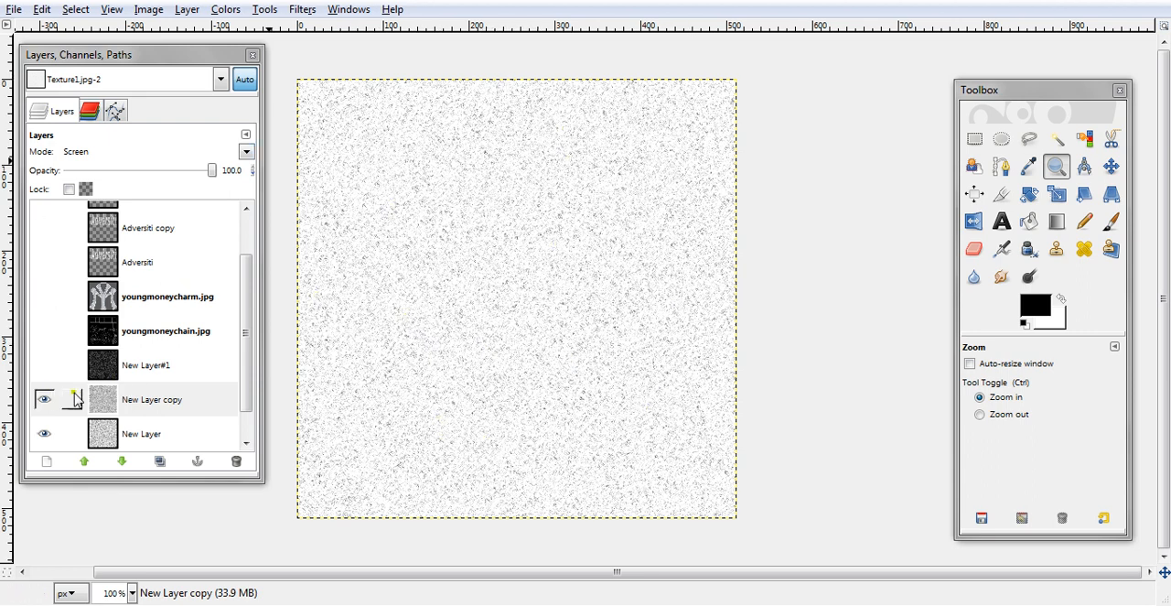
- Hide New Layer copy, New Layer and the Background layer
click(44, 399)
click(43, 432)
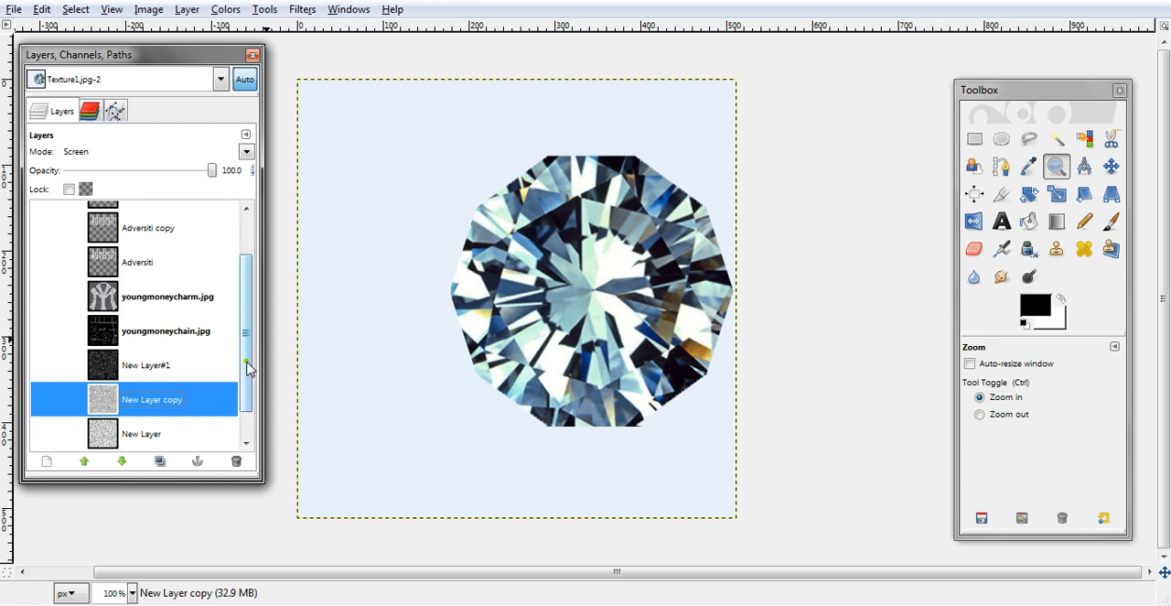
drag(246, 361, 246, 400)
click(44, 434)
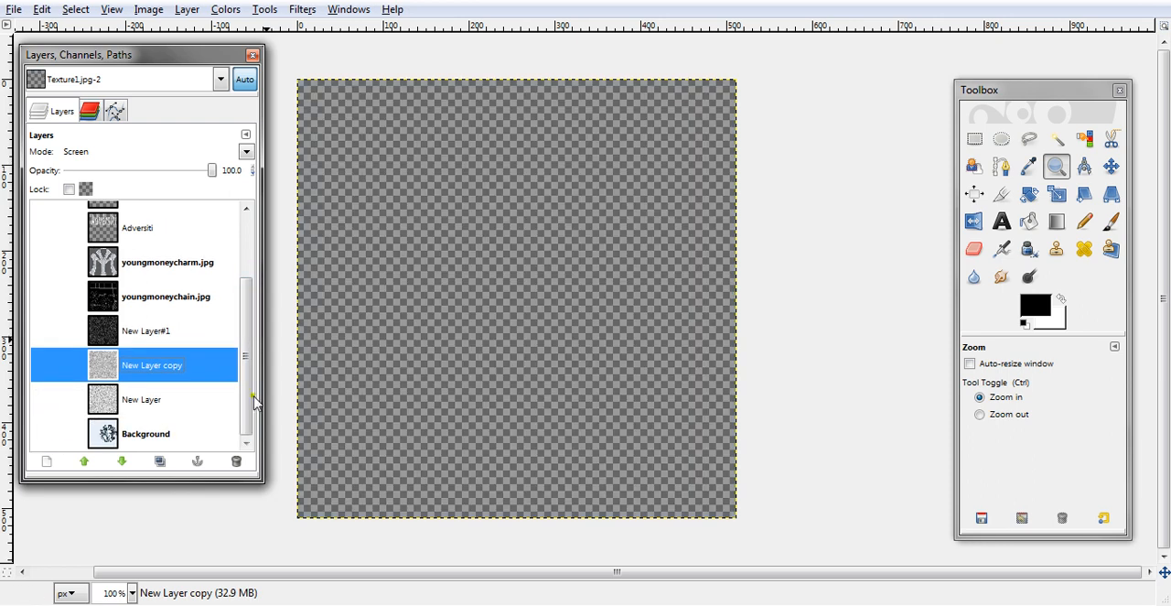
- Show both blackdiamond and both Adversiti layers on transparency to check the finished charm text, and hide them again
scroll(245, 392, up, 5)
click(44, 218)
click(44, 253)
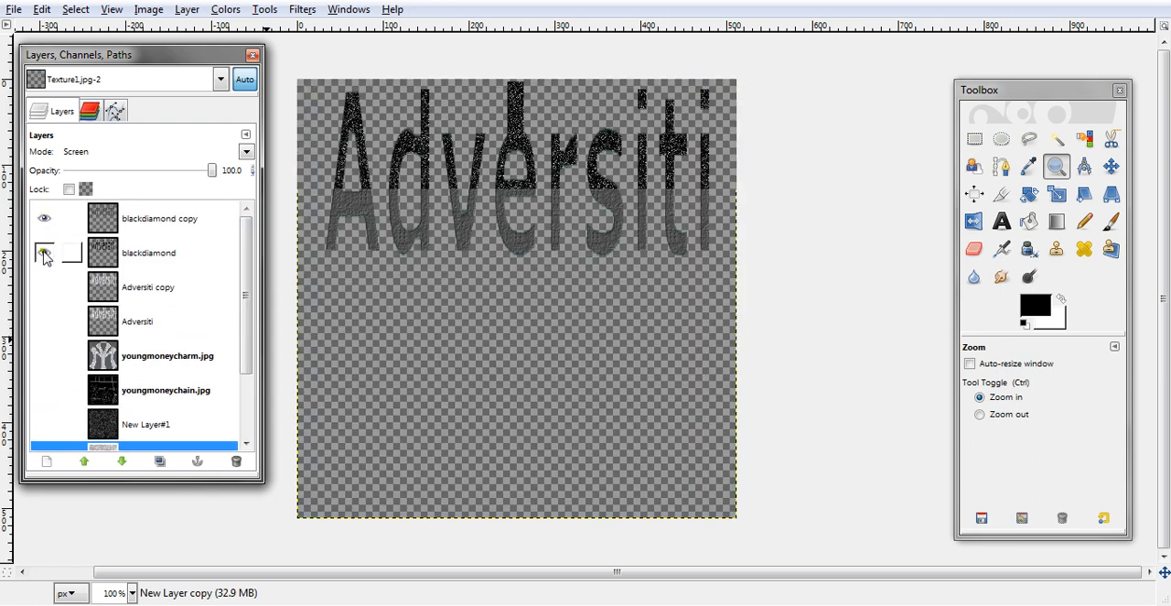
click(44, 286)
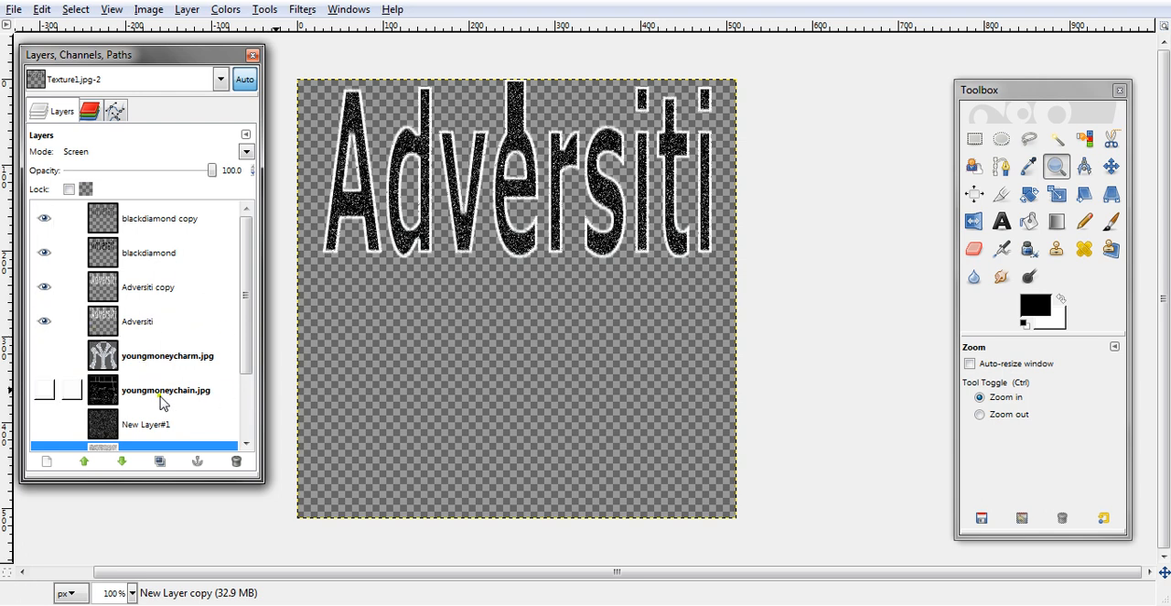
scroll(247, 366, down, 1)
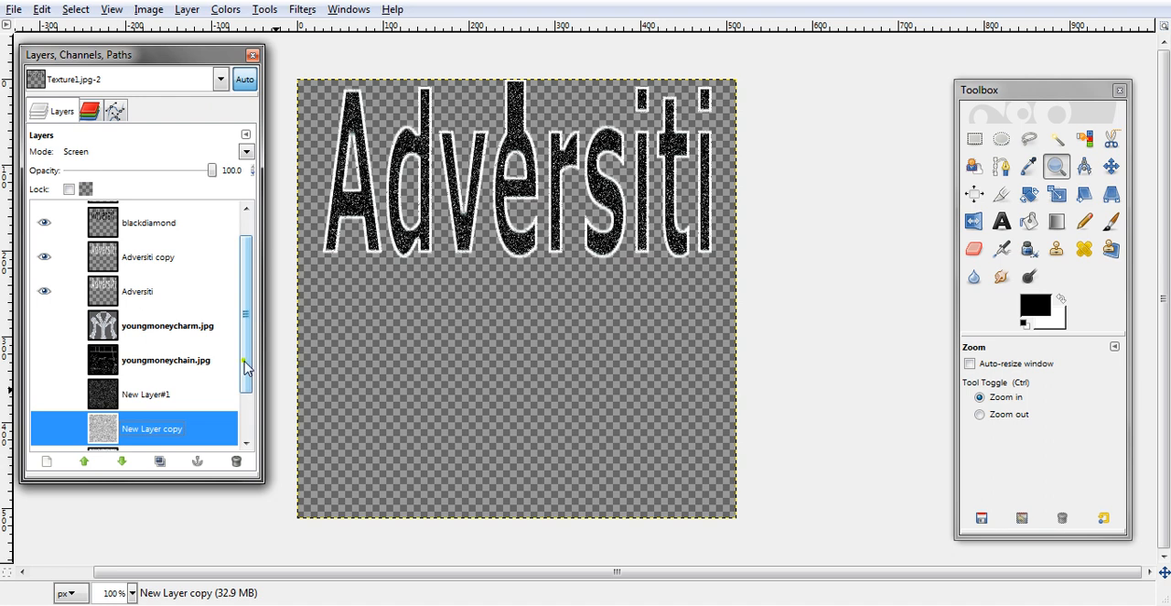
scroll(243, 297, up, 1)
click(44, 321)
click(44, 287)
click(44, 253)
click(44, 218)
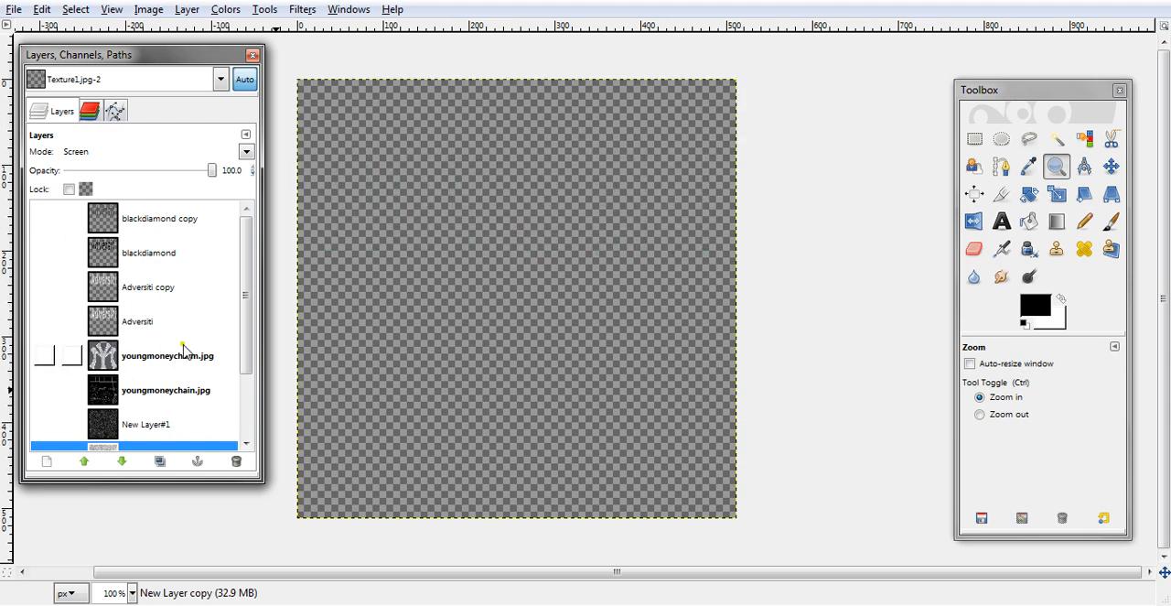
- Show youngmoneychain.jpg and New Layer#1, and lower the chain layer's opacity to 69.6
scroll(247, 346, down, 1)
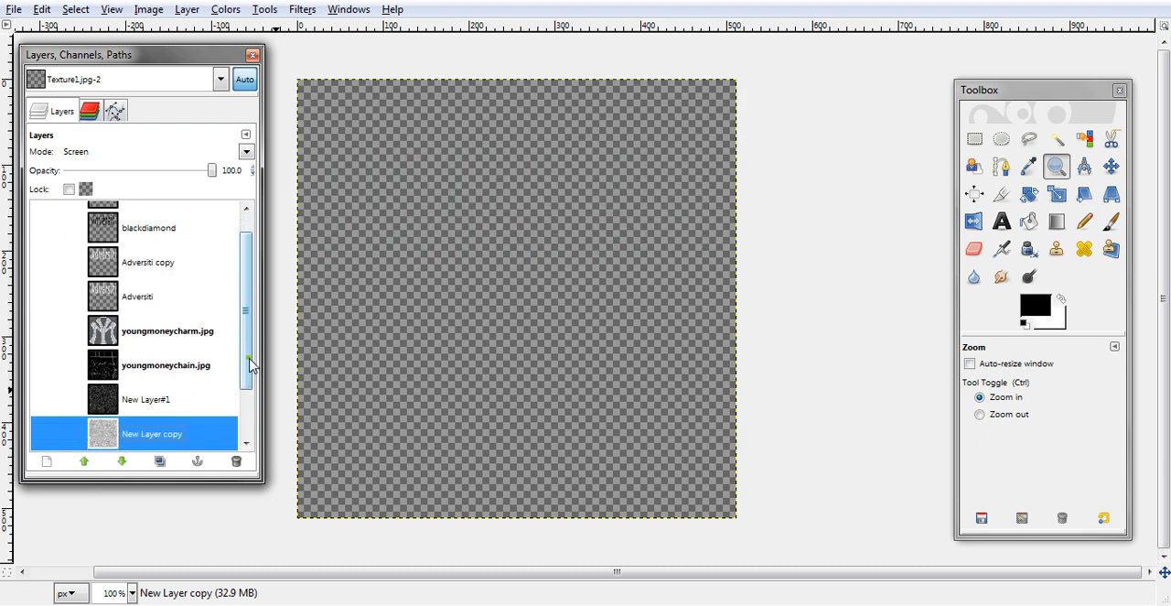
click(44, 355)
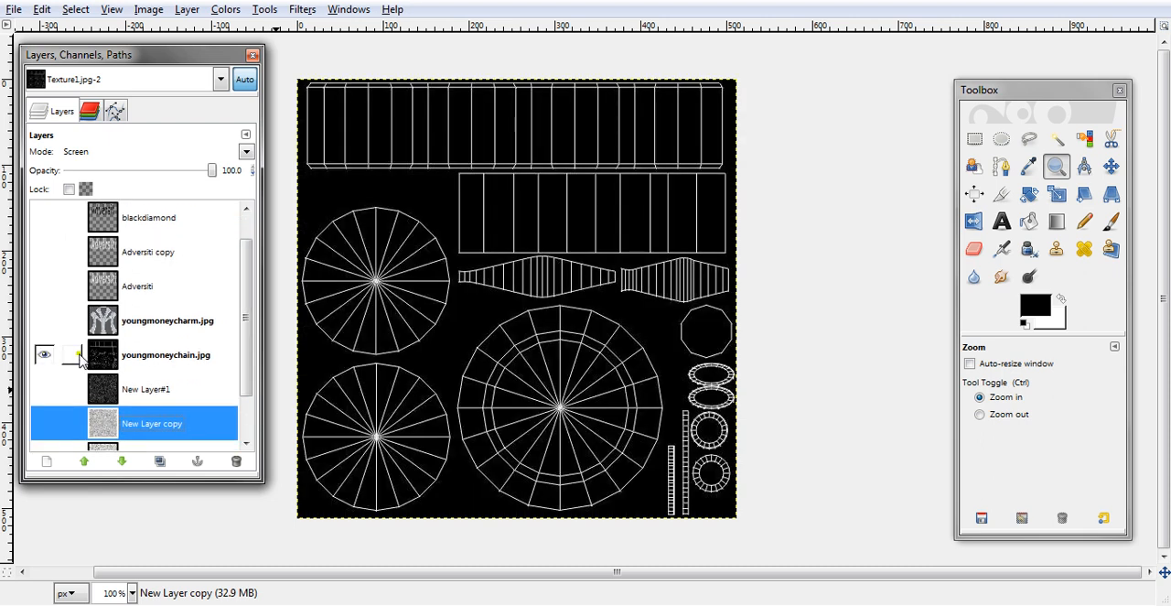
click(129, 360)
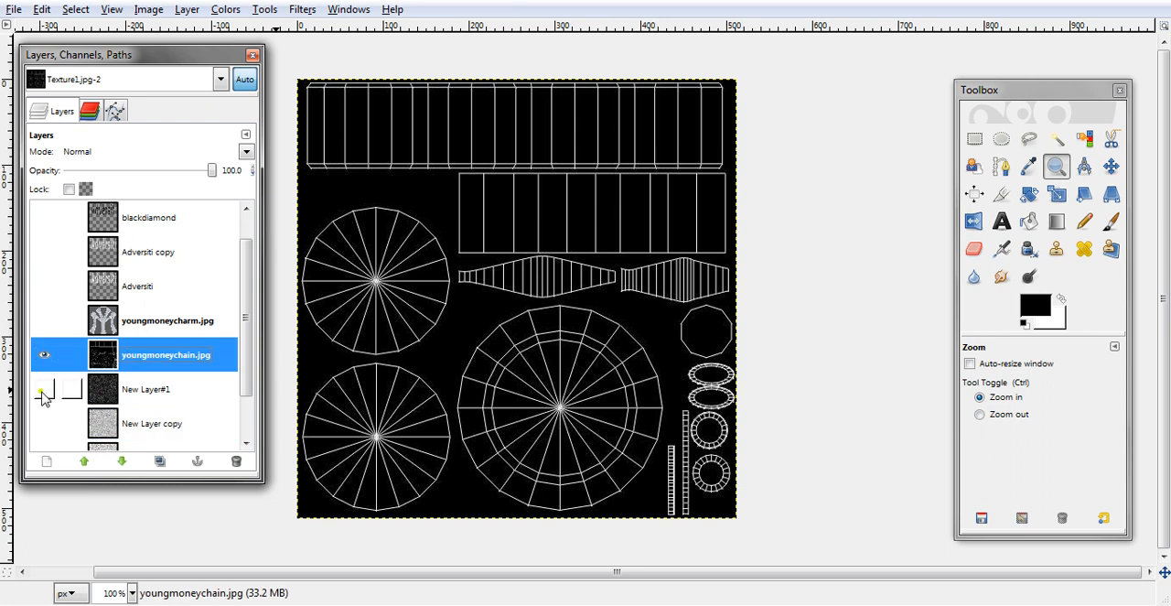
drag(212, 171, 168, 170)
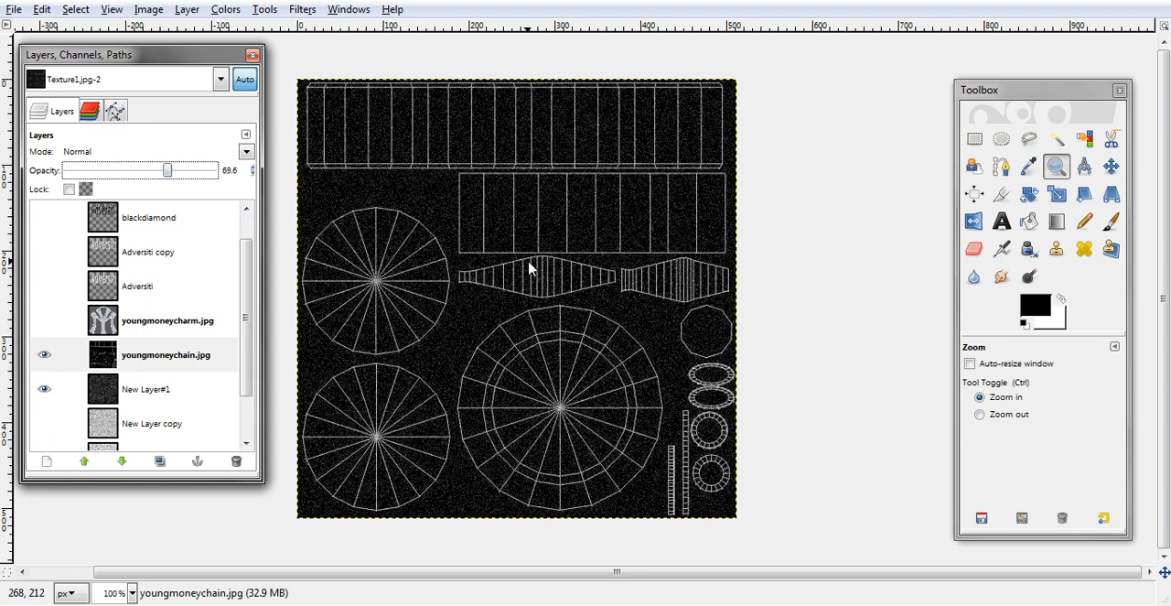
- Add a 512 × 512 px transparent layer between New Layer#1 and youngmoneychain.jpg, and make it the active layer
click(135, 392)
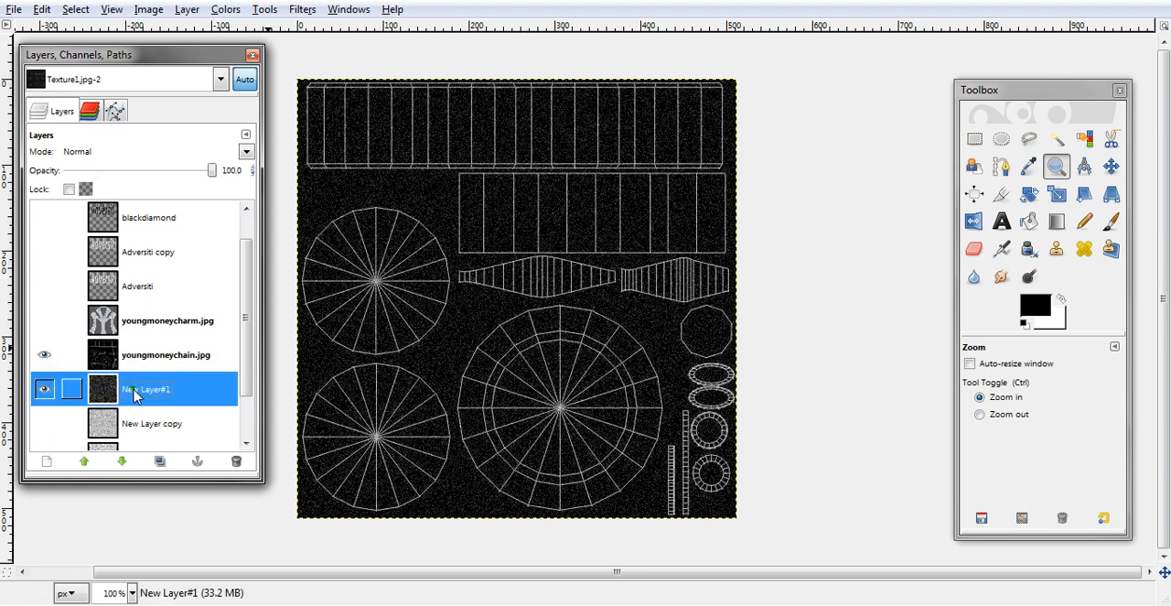
click(47, 460)
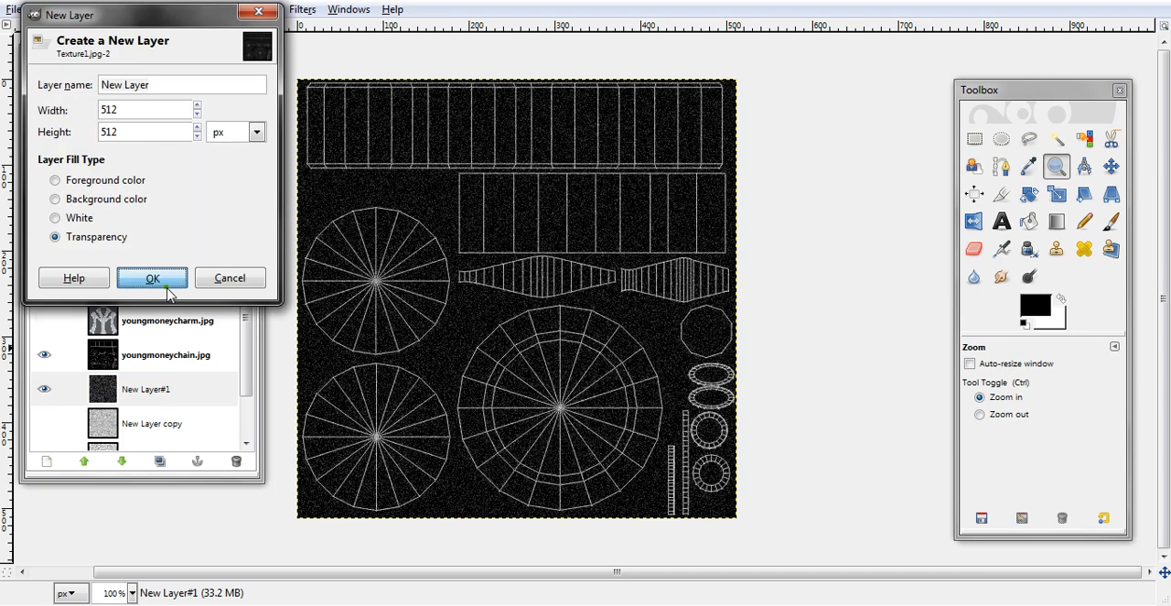
click(153, 279)
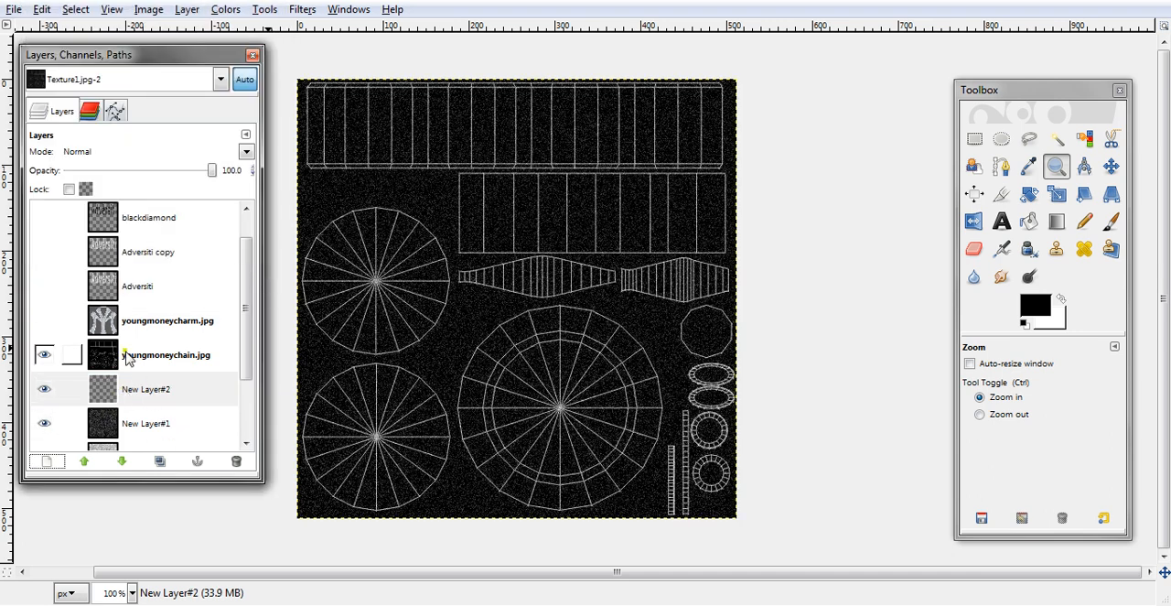
click(127, 357)
click(152, 386)
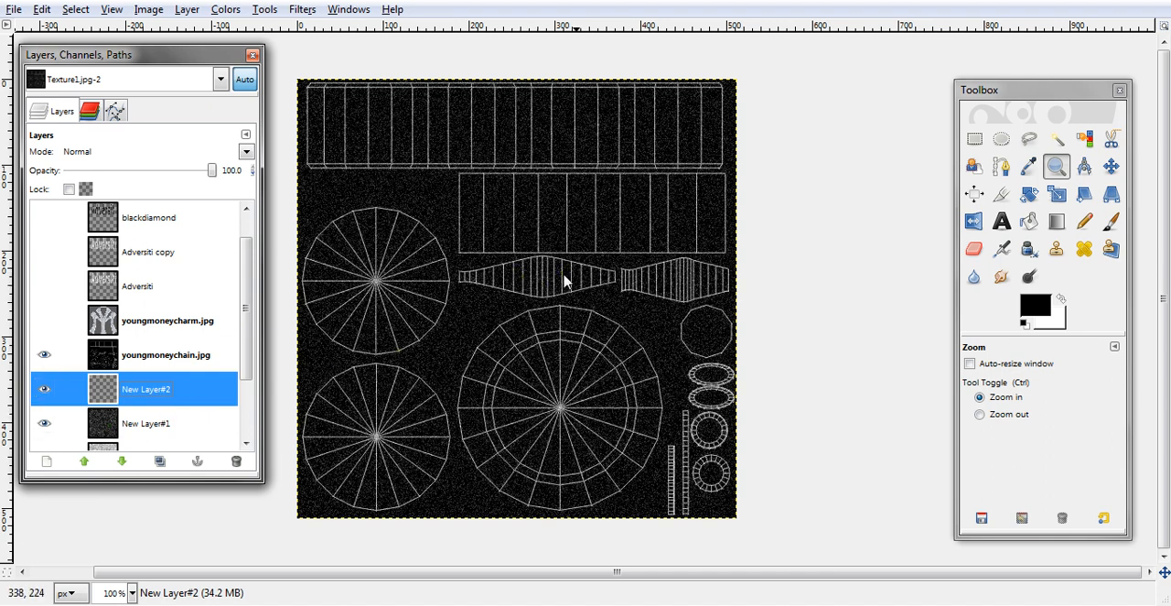
- Set the foreground colour to near-white and paint over the two tapered strips on New Layer#2 with the Circle (11) paintbrush
click(1041, 311)
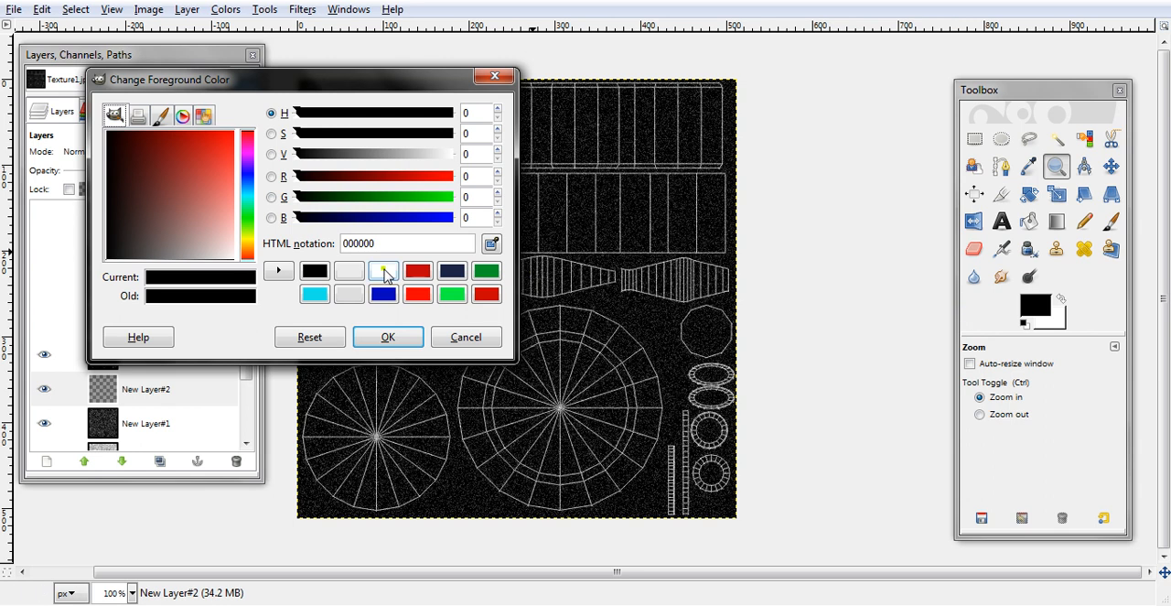
click(351, 272)
click(382, 337)
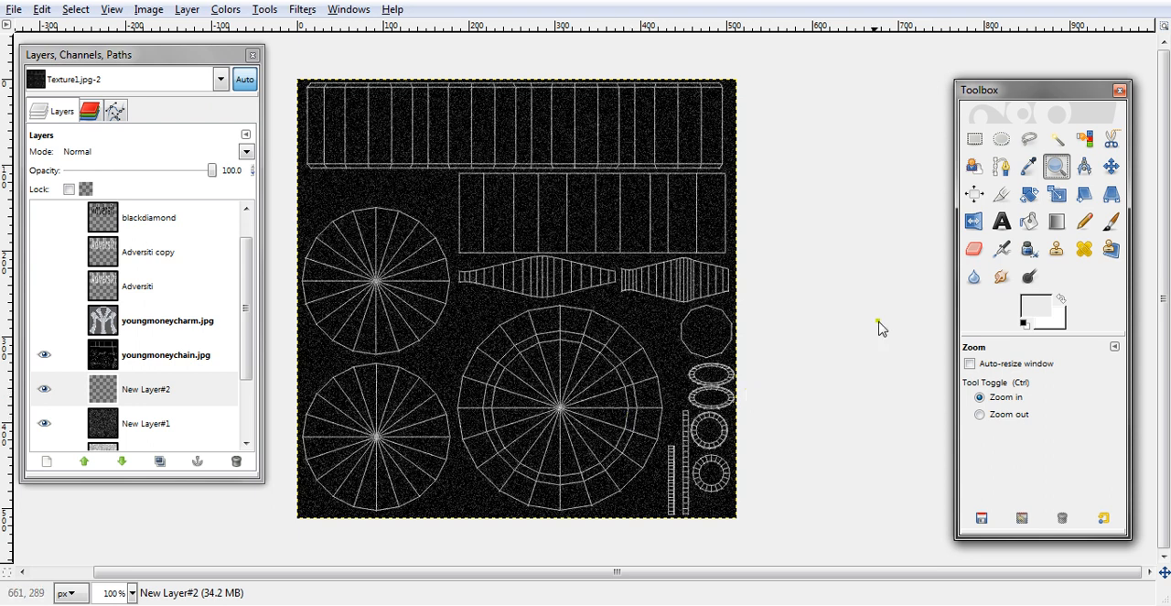
click(1110, 222)
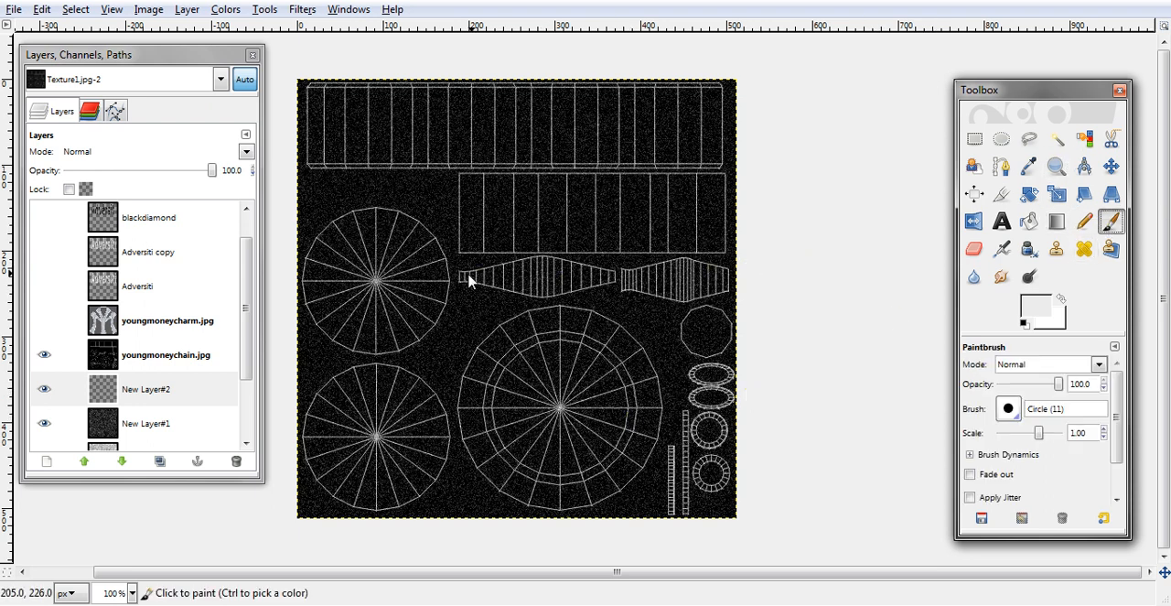
mouse_move(462, 280)
mouse_down()
mouse_move(525, 280)
mouse_move(484, 275)
mouse_move(542, 295)
mouse_move(619, 282)
mouse_move(668, 303)
mouse_move(730, 293)
mouse_move(570, 266)
mouse_up()
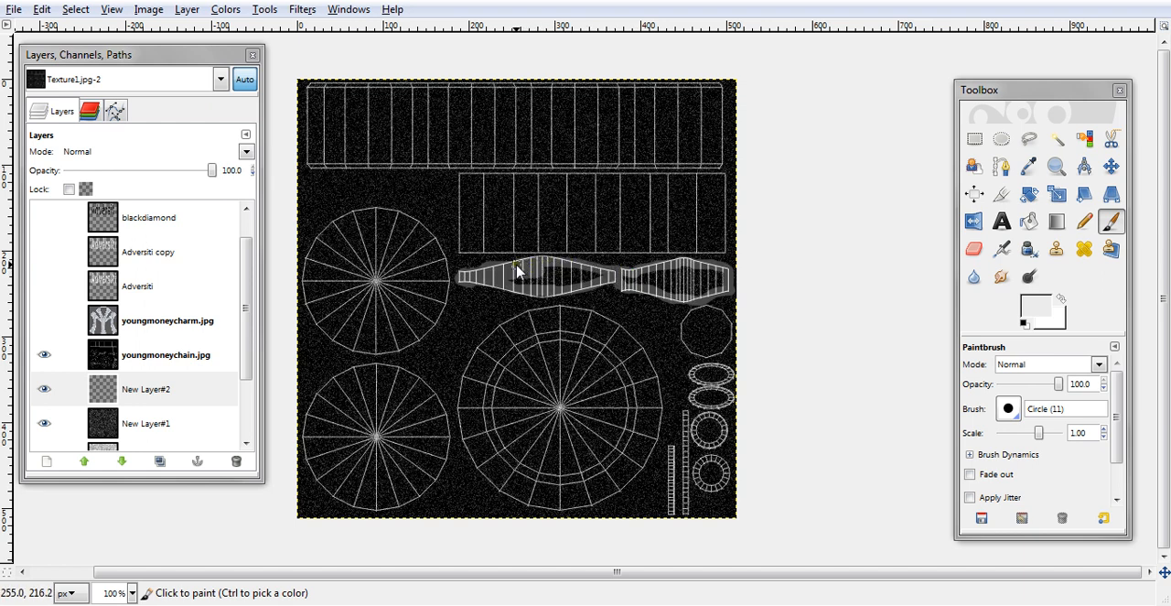
drag(491, 276, 570, 274)
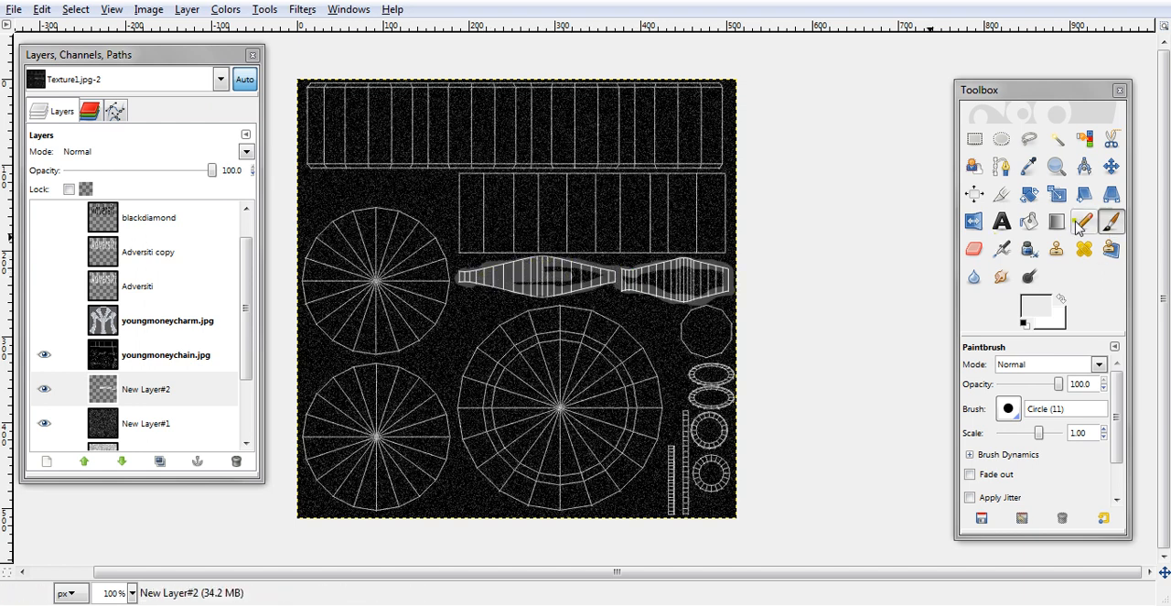
- Fill the unpainted gaps inside both tapered strips using Bucket Fill with FG color fill
click(1035, 227)
click(695, 293)
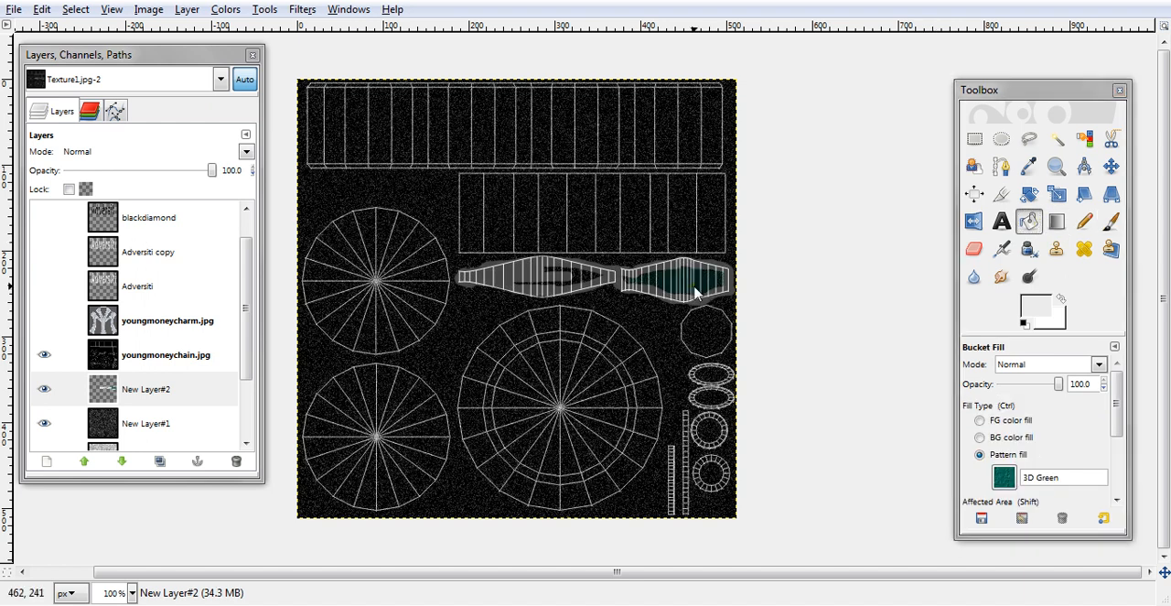
key(ctrl+z)
click(1001, 420)
click(688, 287)
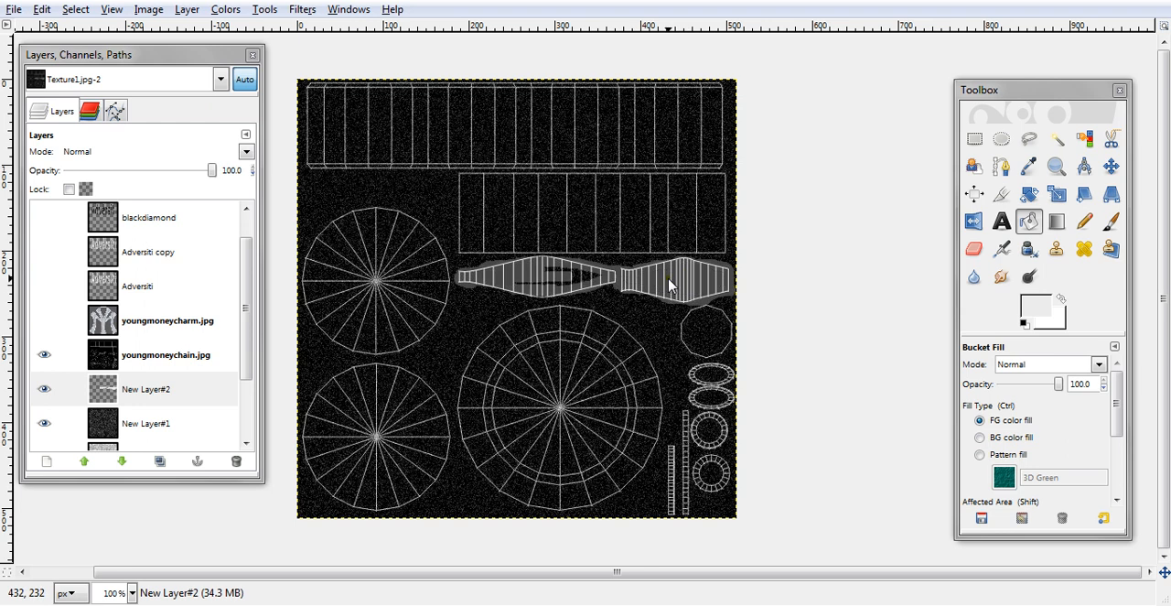
click(582, 284)
- Hide youngmoneychain.jpg and apply a recently used noise filter to the near-white shape on New Layer#2
click(132, 356)
click(44, 354)
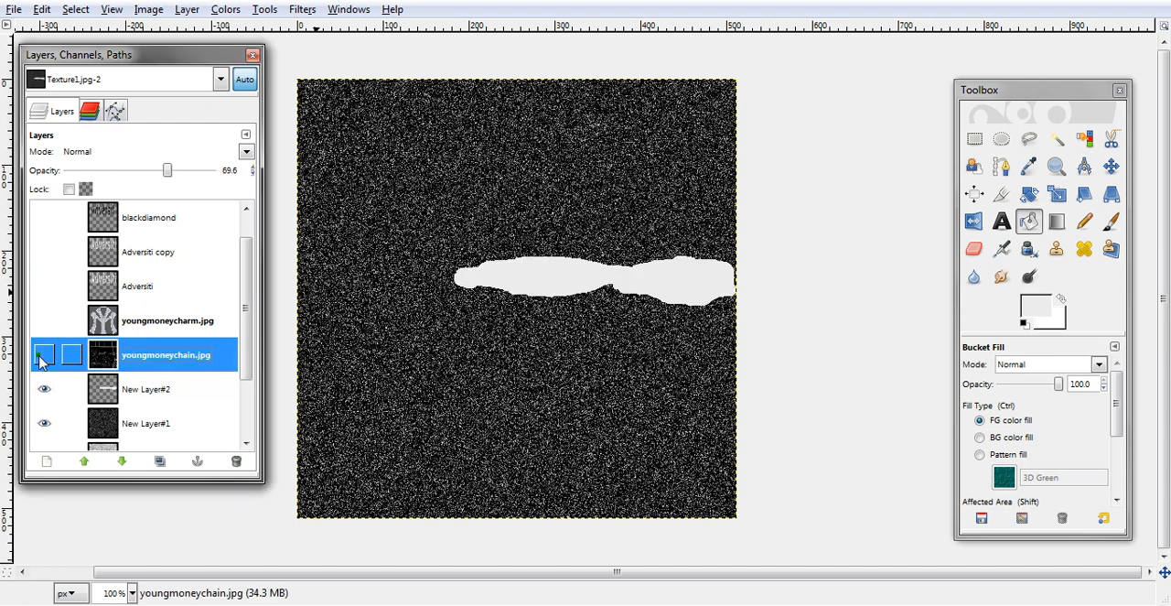
click(104, 392)
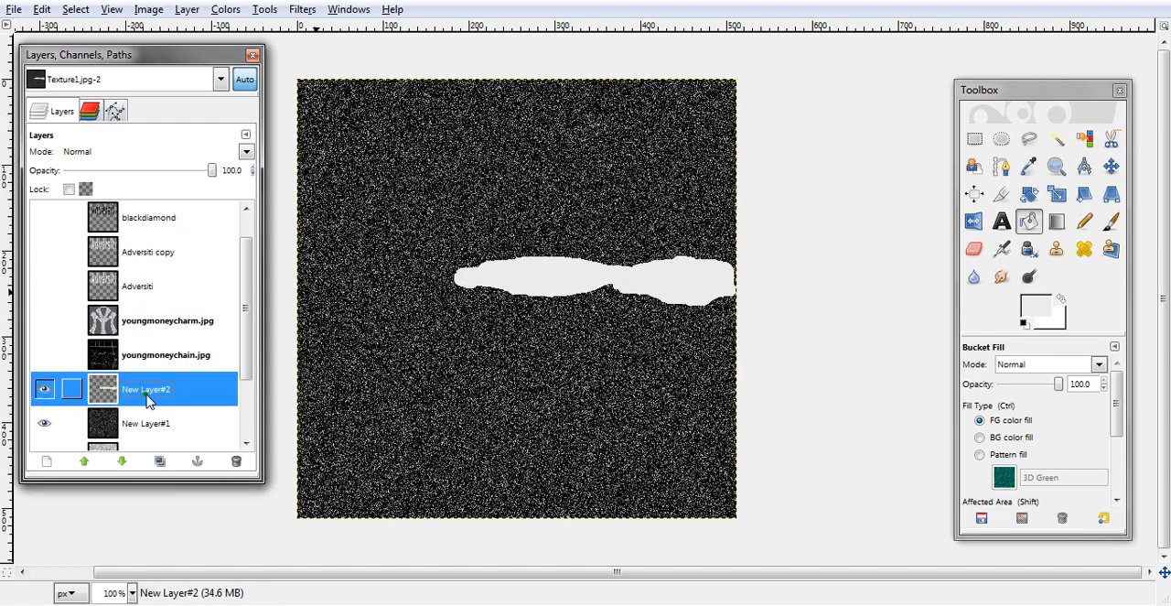
click(303, 11)
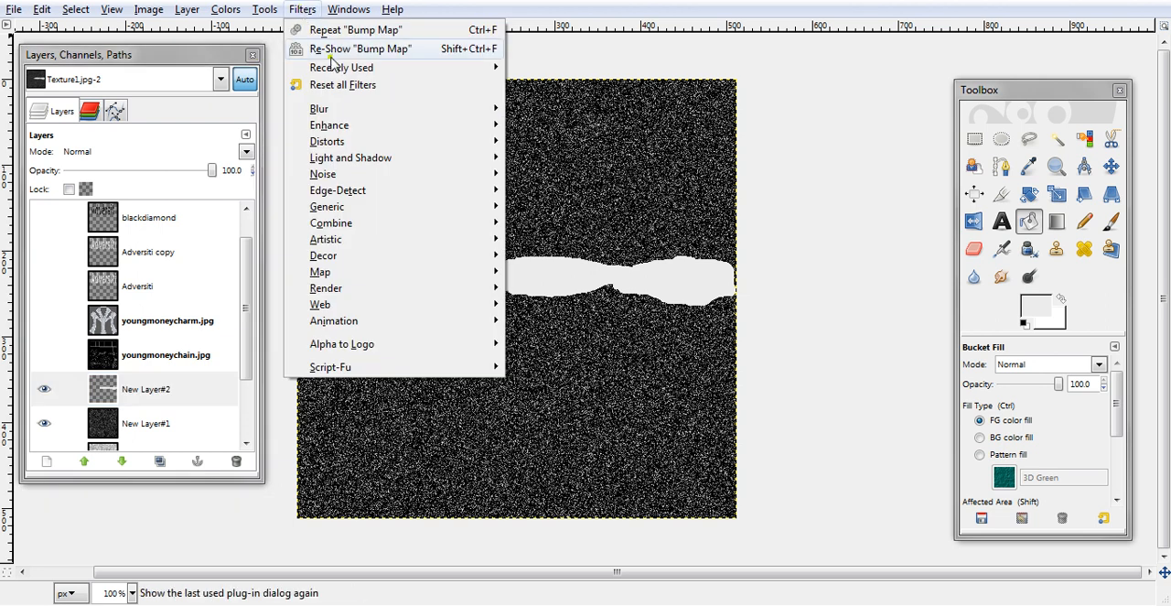
mouse_move(416, 72)
click(540, 101)
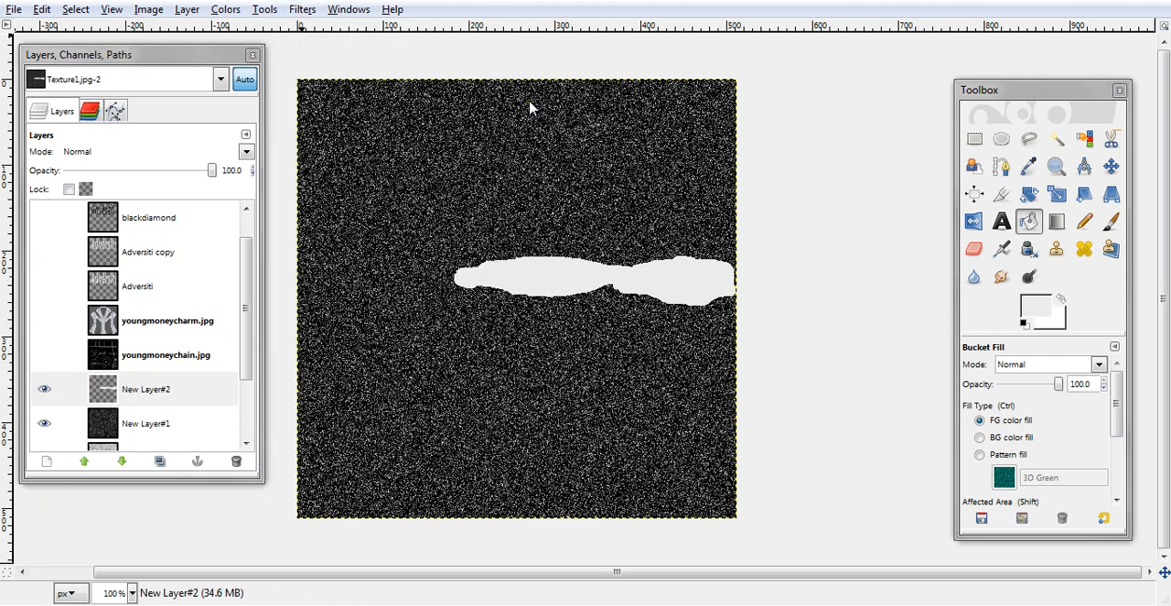
drag(242, 243, 290, 273)
click(186, 416)
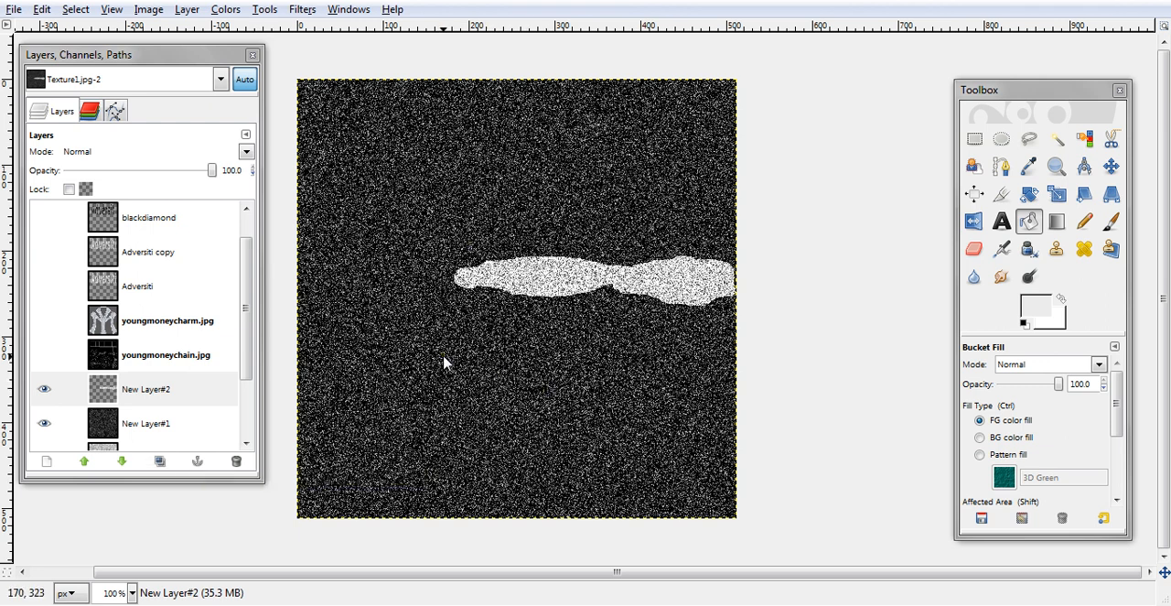
- Check the noisy shape against the chain template, hide the template again, and invert the colours of New Layer#2
click(43, 355)
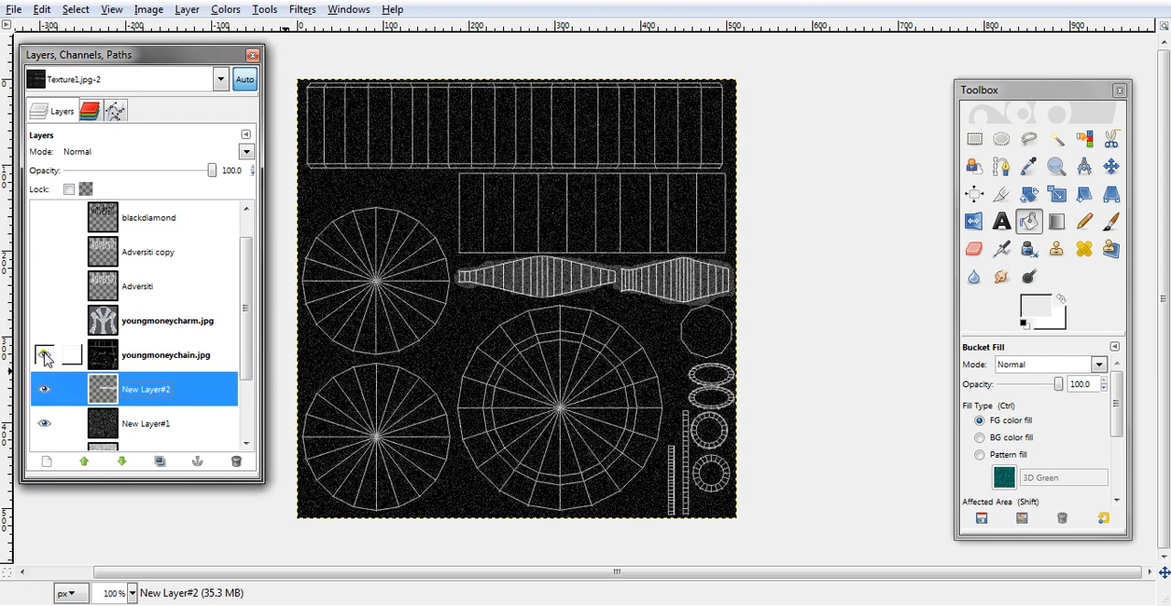
click(44, 355)
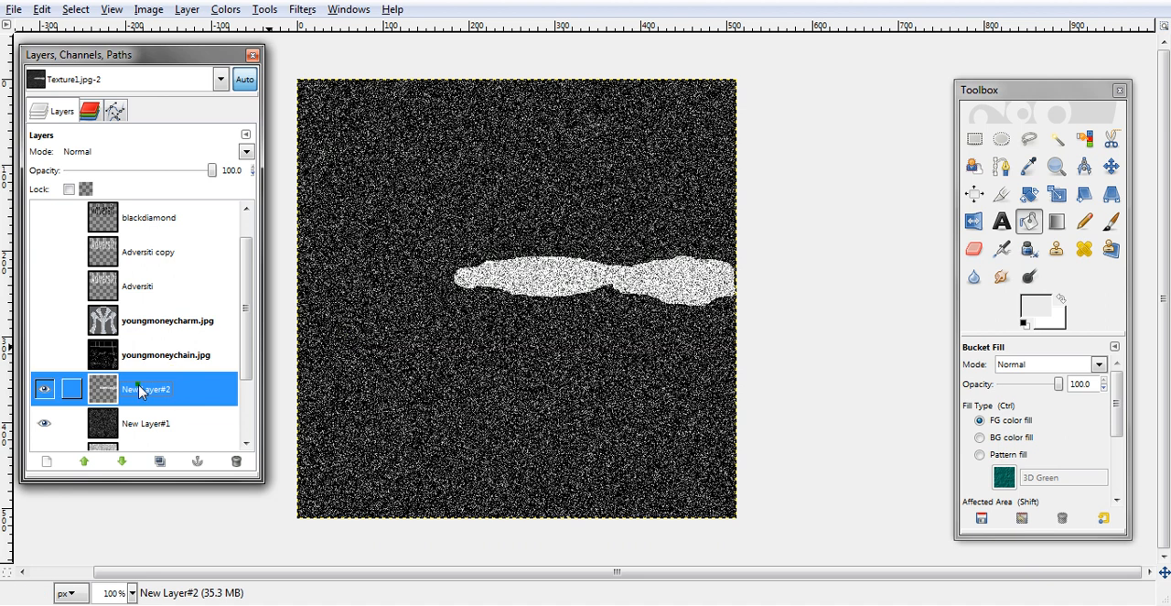
click(225, 9)
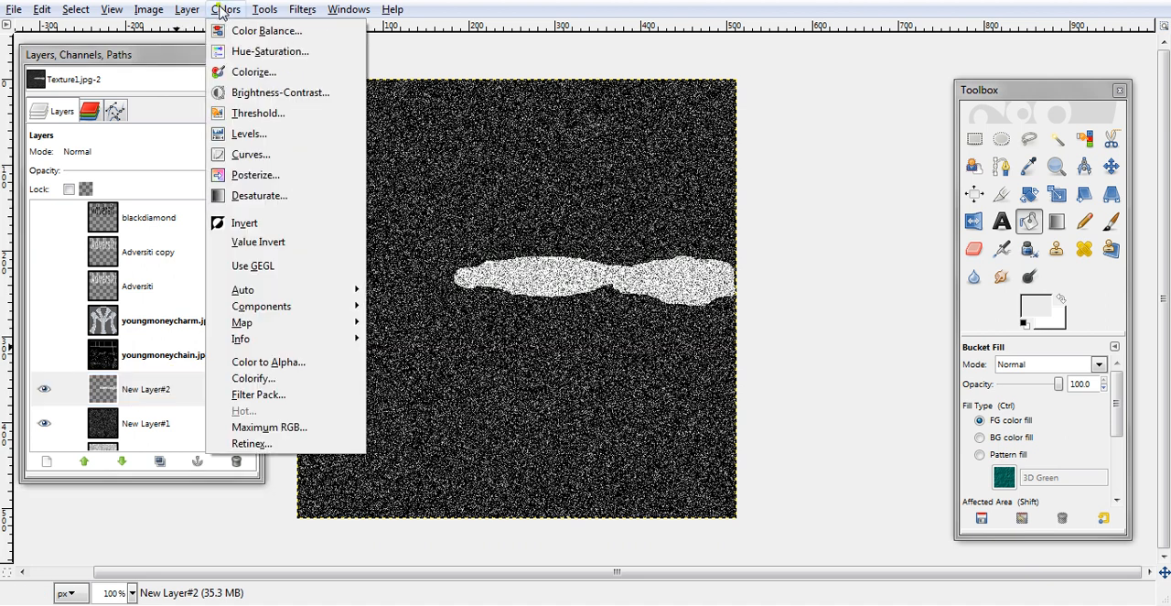
click(265, 223)
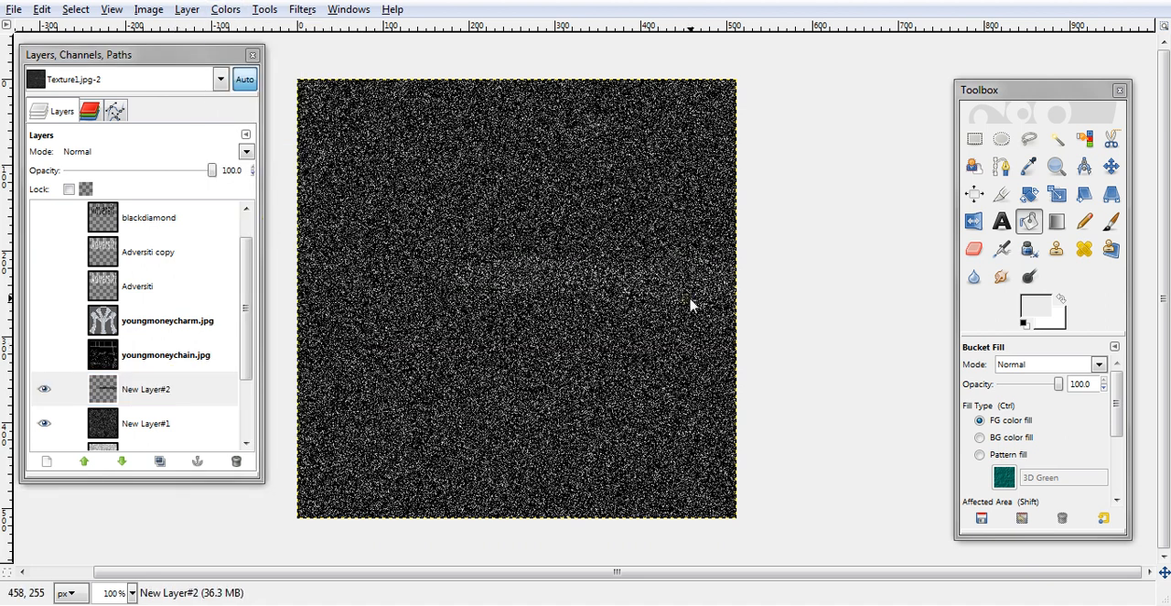
- Hide New Layer#1 and show New Layer copy and New Layer behind the black diamond shape
click(44, 423)
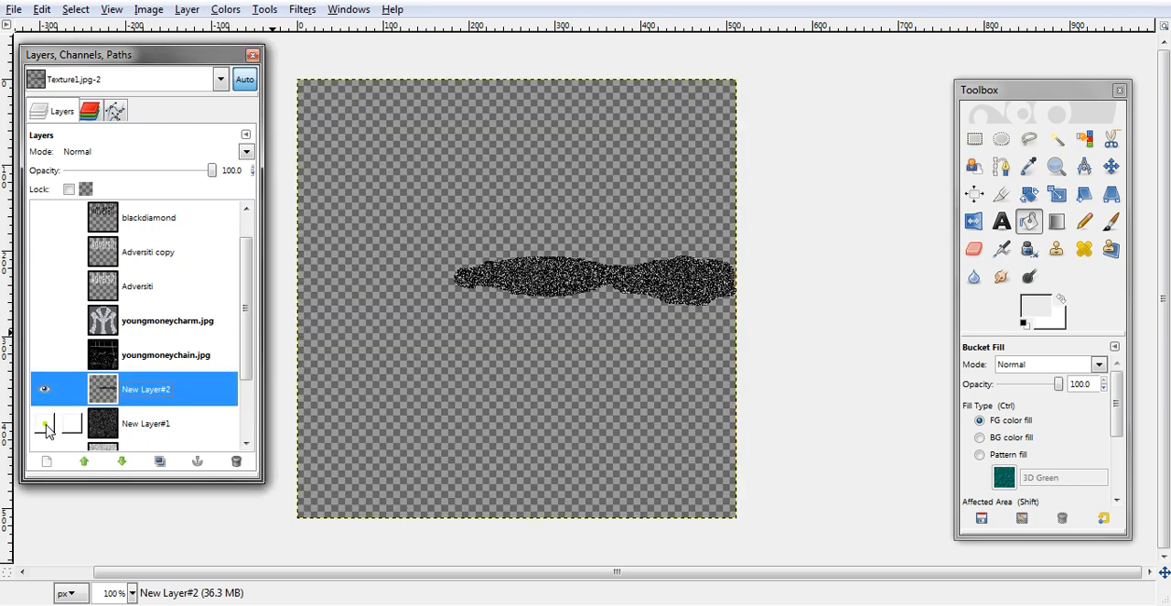
scroll(245, 378, down, 3)
click(44, 338)
click(44, 338)
click(44, 372)
click(44, 407)
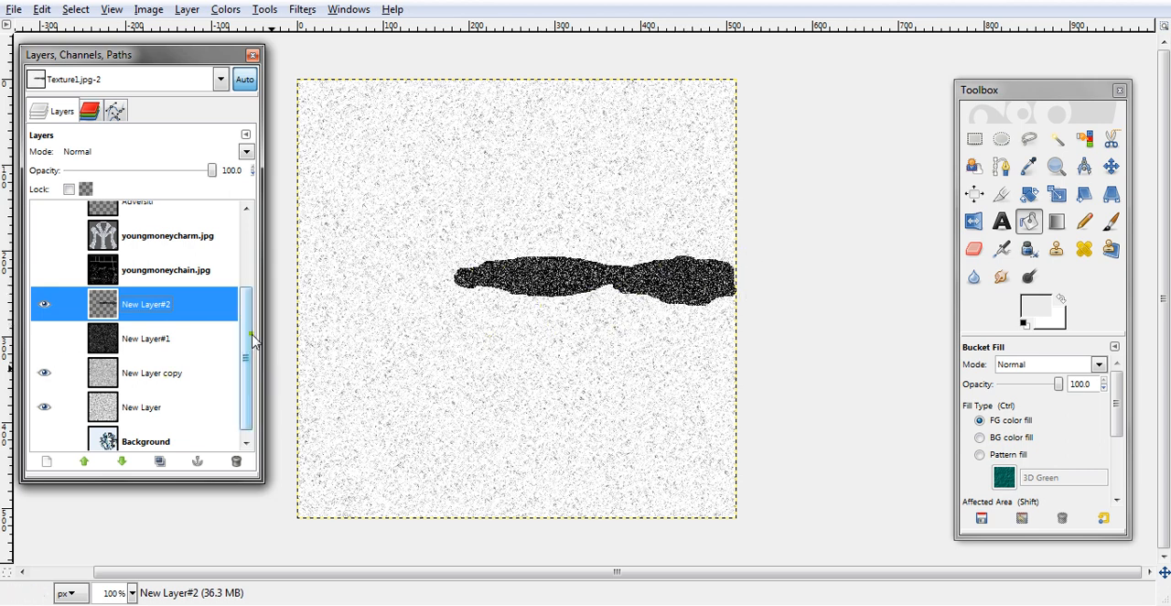
- Show the blackdiamond copy, blackdiamond, Adversiti copy and Adversiti layers over the white diamond texture
drag(250, 338, 223, 227)
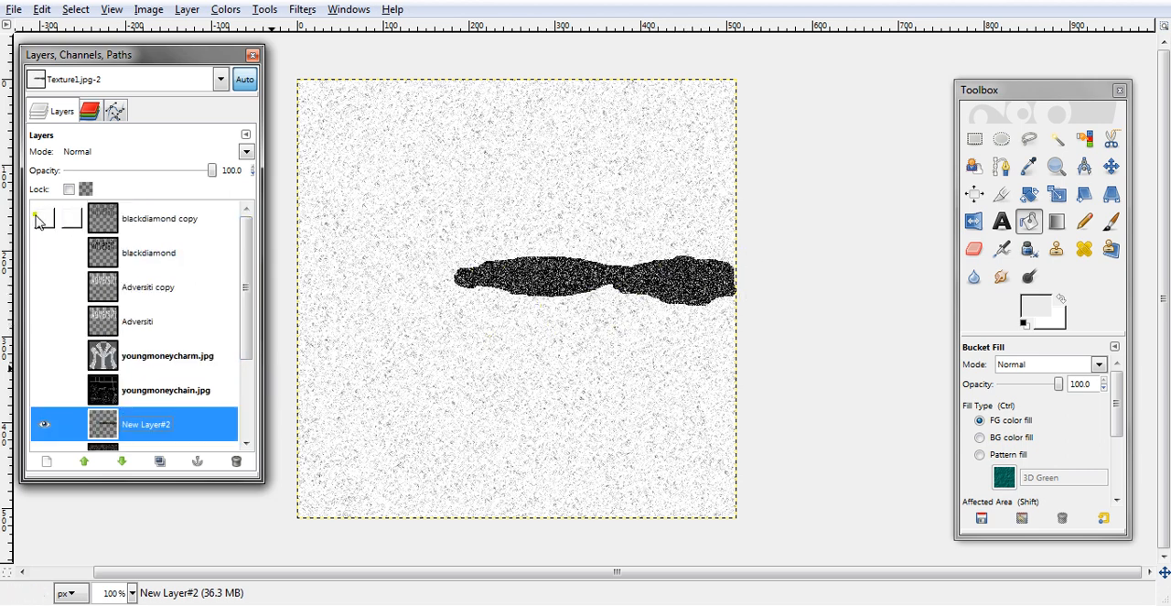
drag(47, 265, 45, 338)
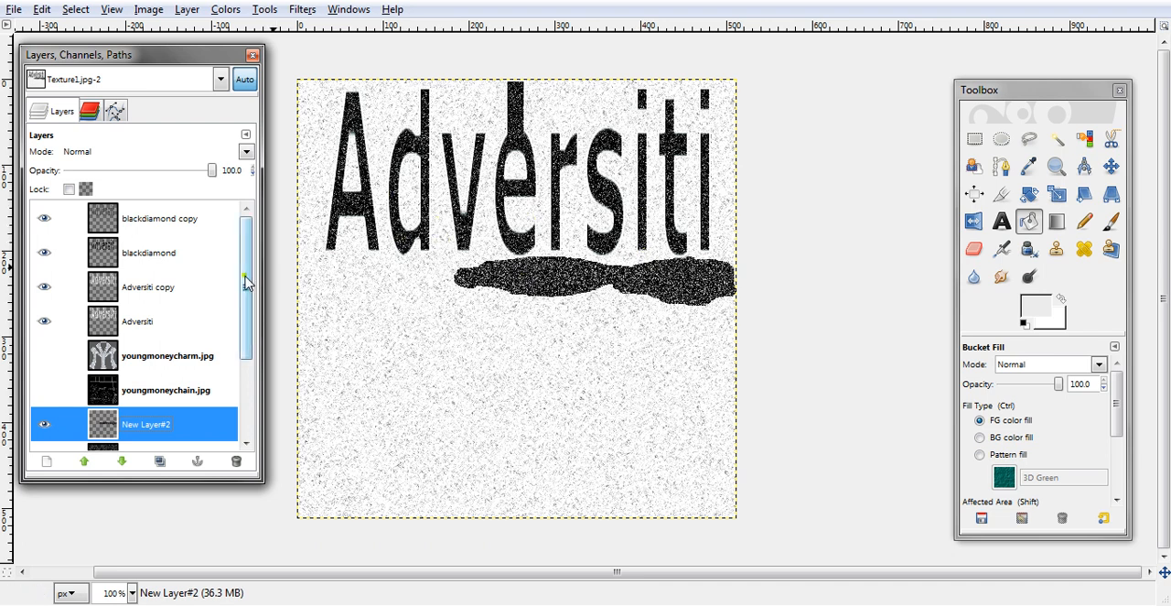
scroll(239, 375, down, 3)
scroll(240, 375, up, 3)
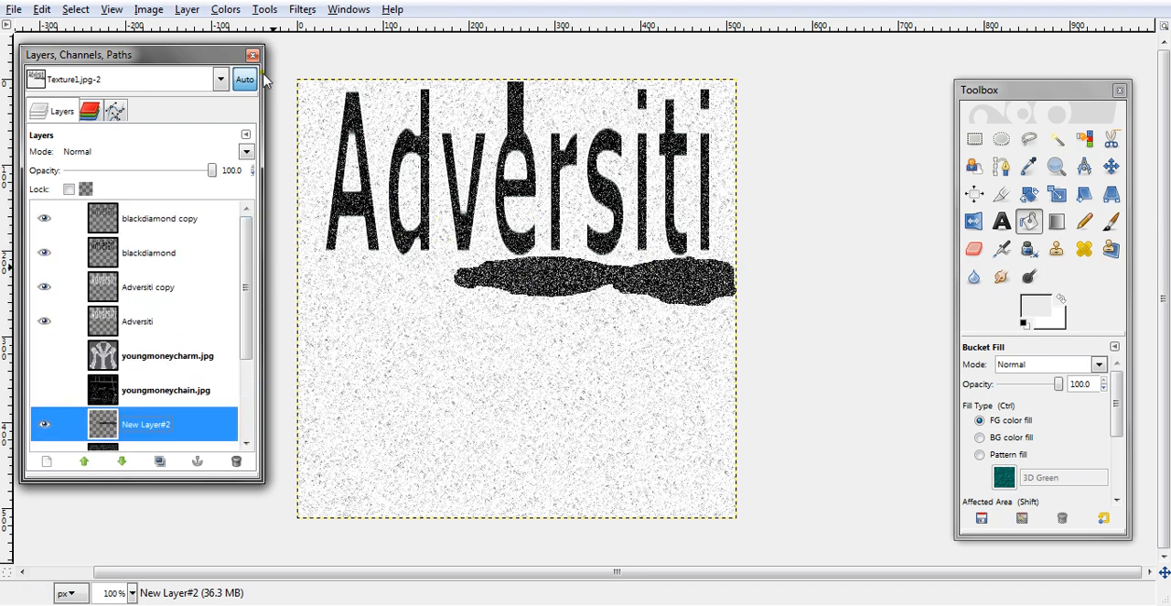
- Close the Texture1.jpg image without saving its changes
key(ctrl+w)
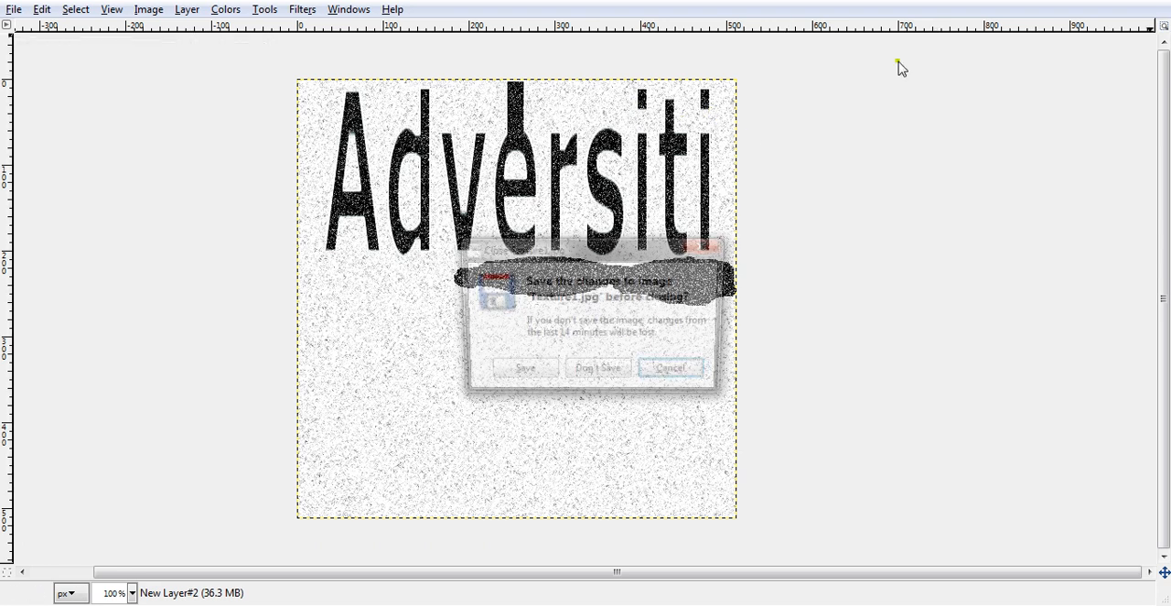
click(591, 370)
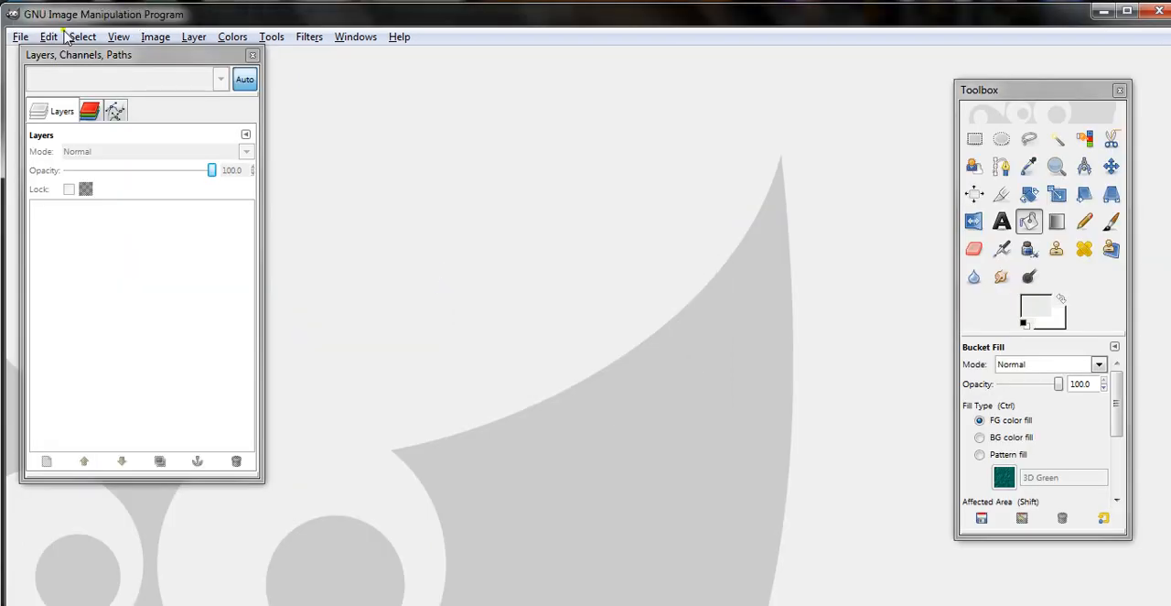
- Create a SOTA Chrome logo with a first name as its text, set in the Sans Bold font
click(20, 38)
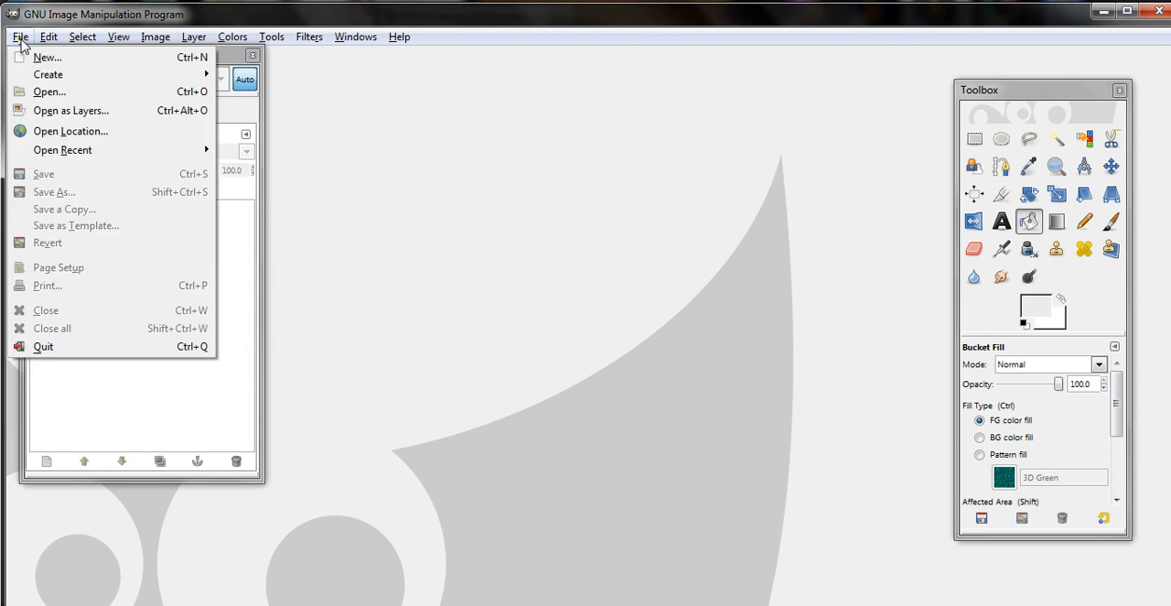
mouse_move(51, 75)
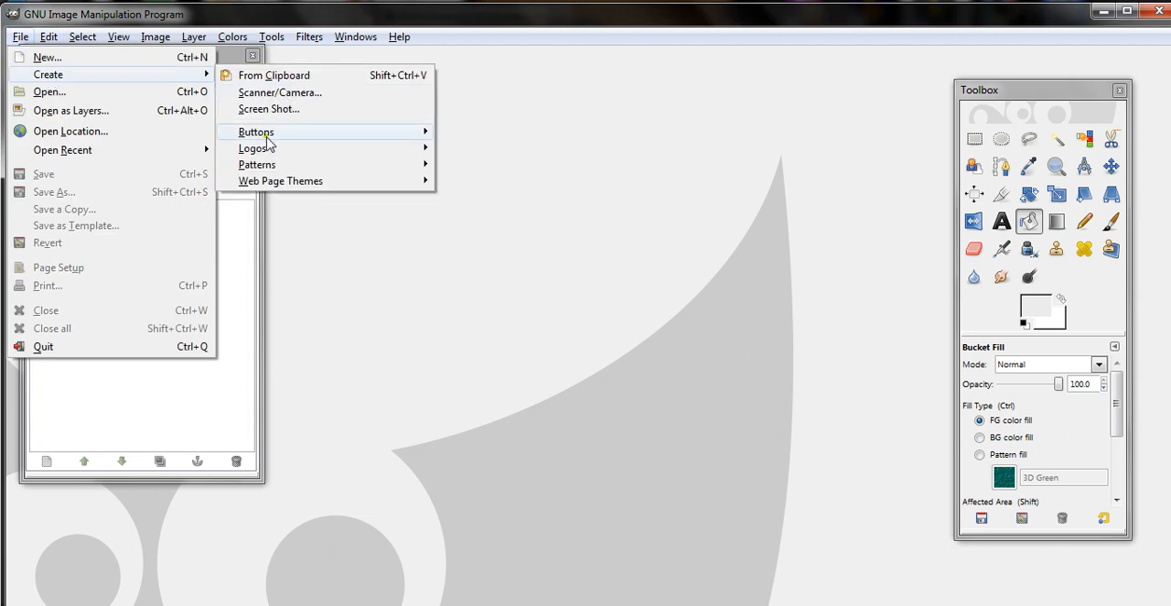
mouse_move(264, 157)
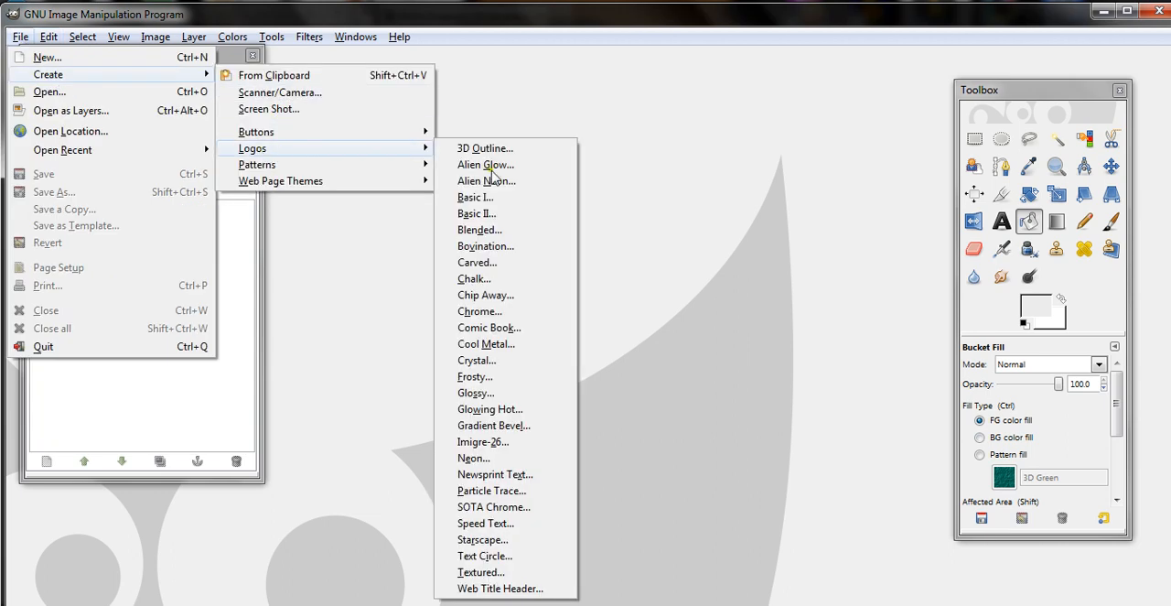
click(495, 508)
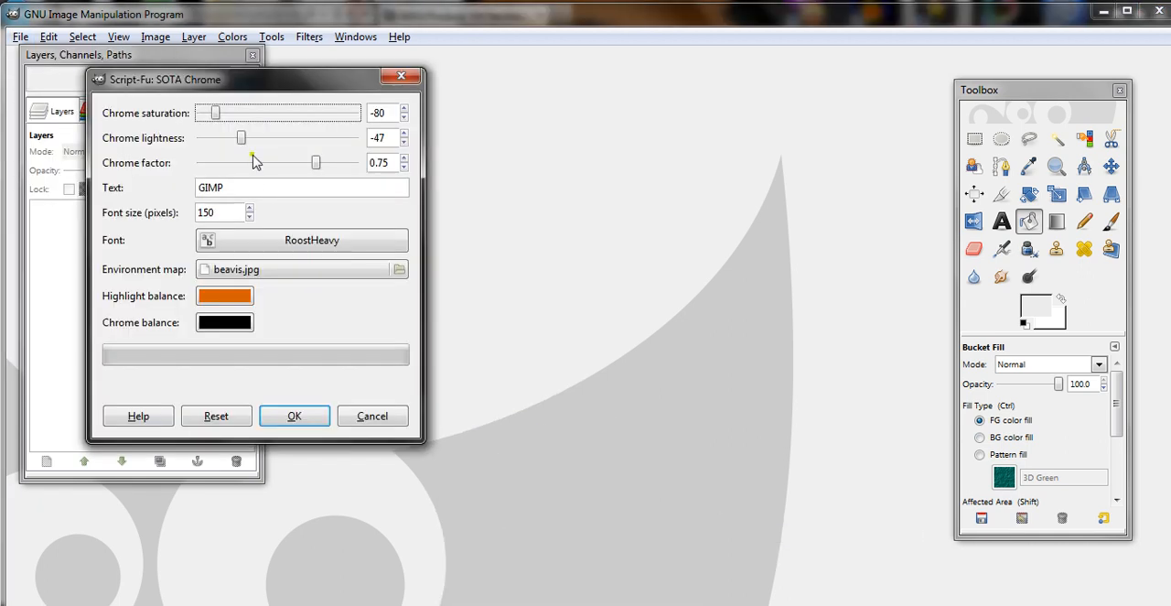
double_click(243, 188)
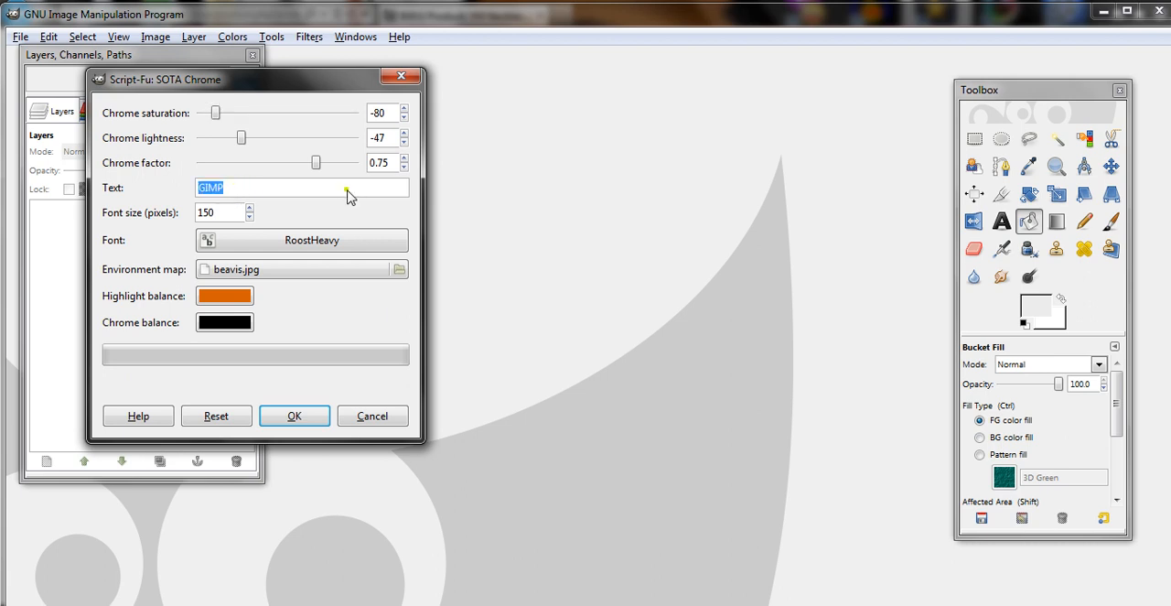
text(Sally)
click(330, 240)
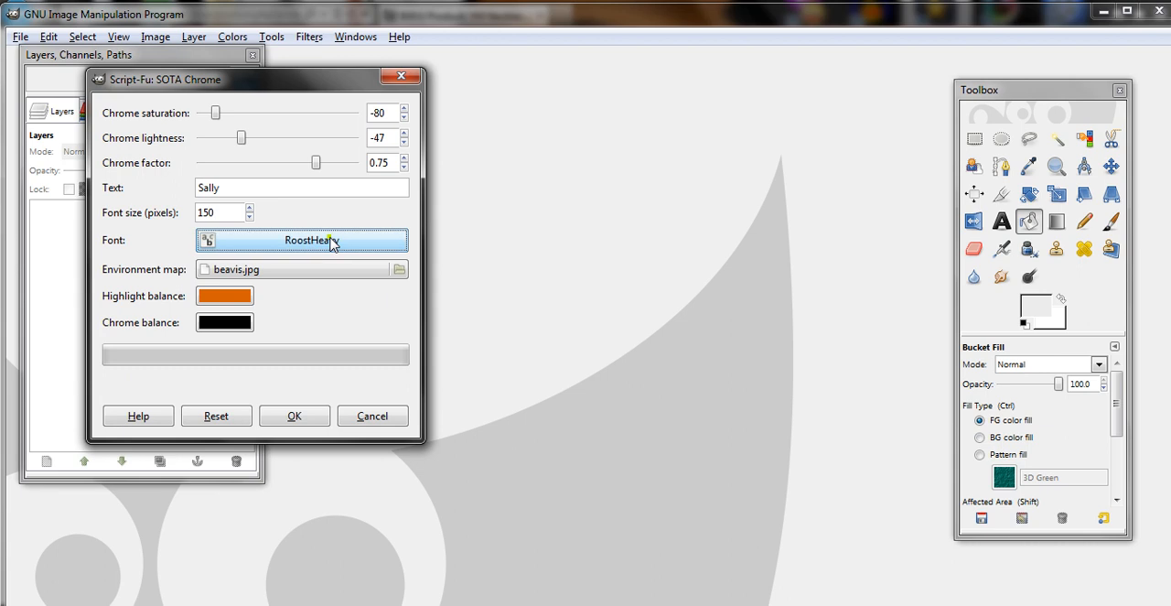
click(449, 604)
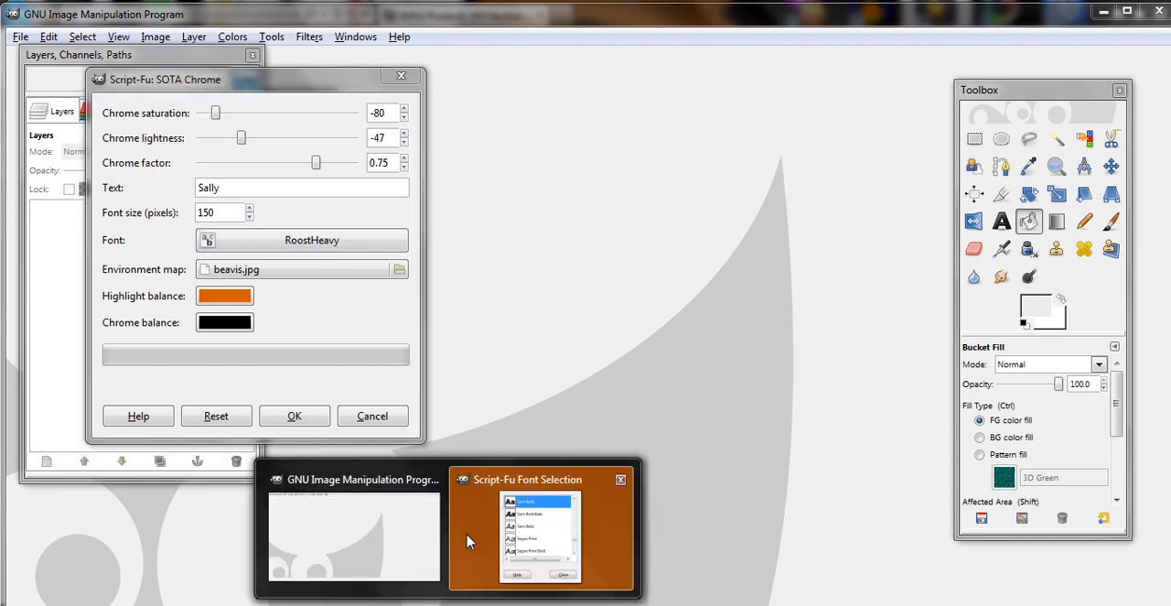
click(526, 522)
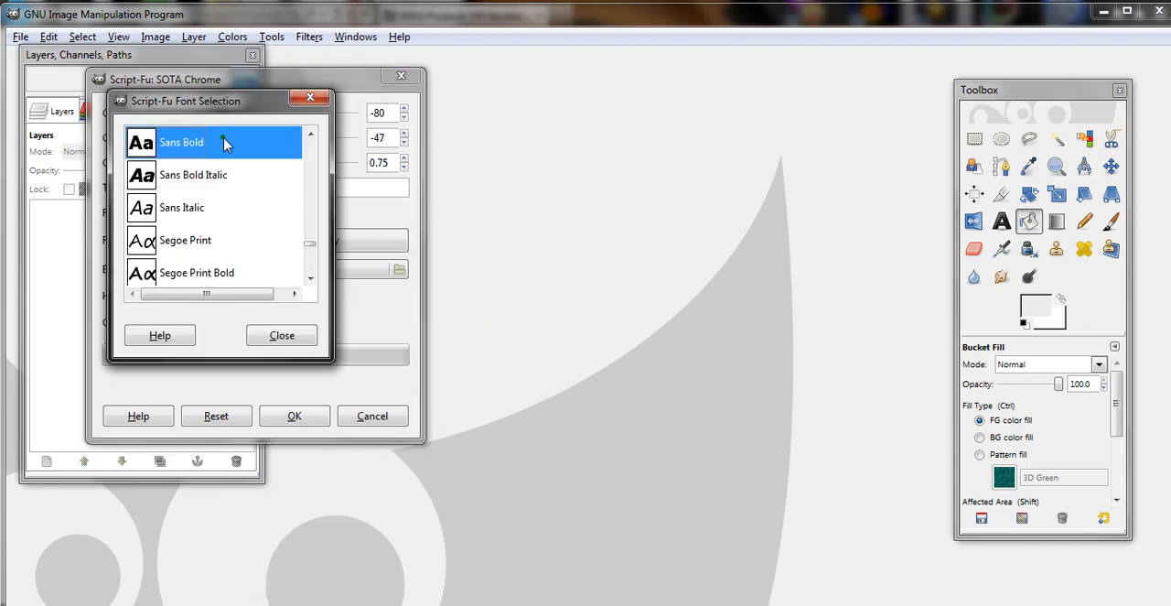
click(274, 339)
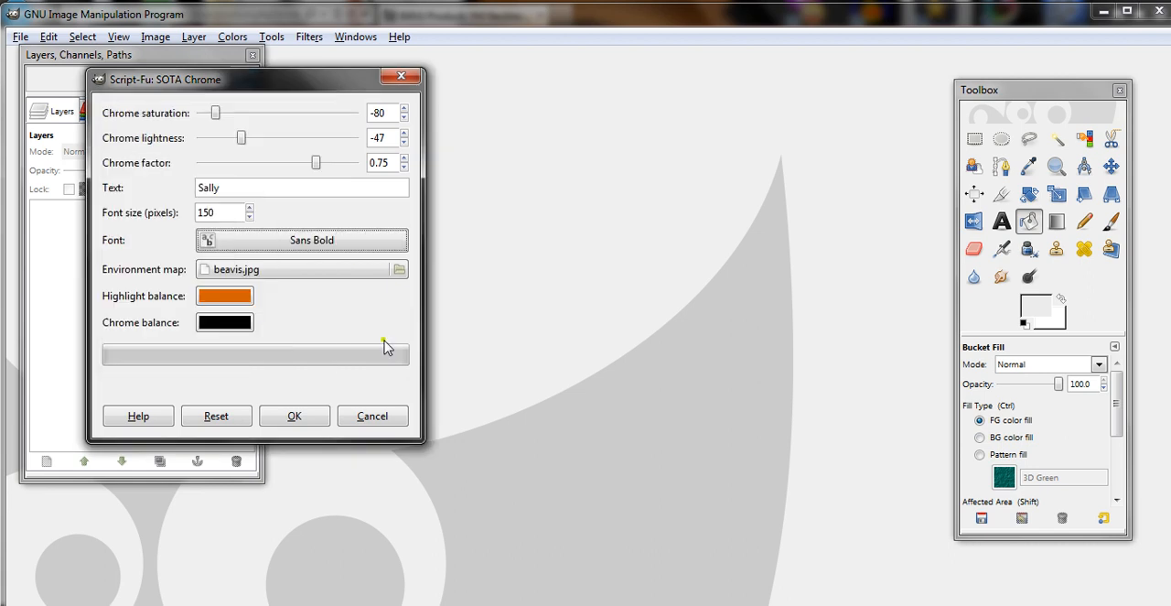
click(297, 419)
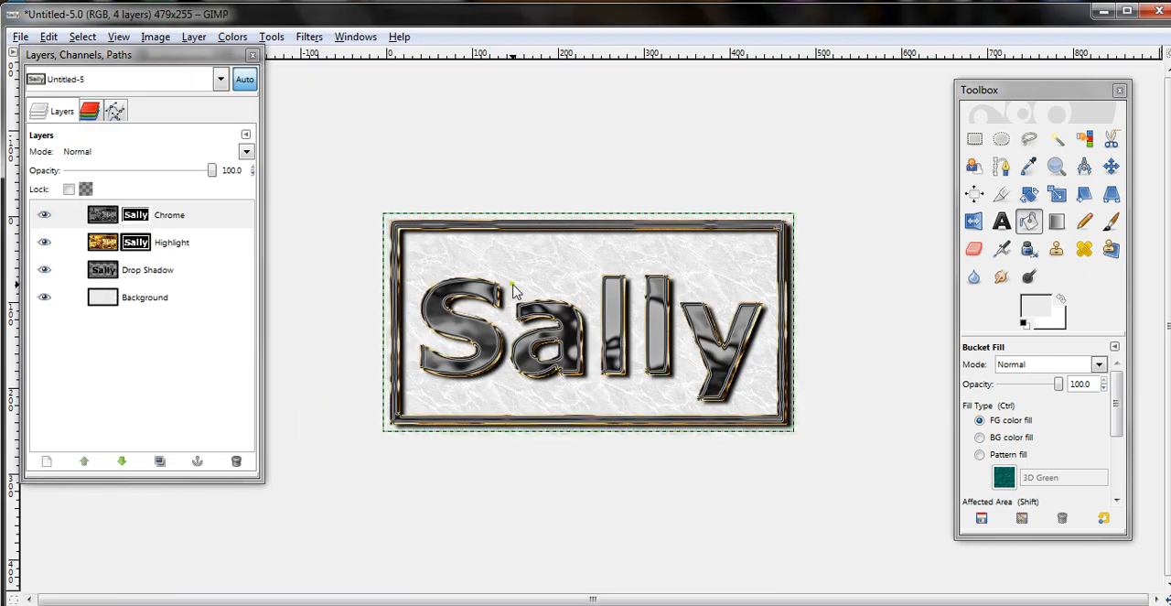
- Hide the Highlight layer of the chrome logo
click(46, 244)
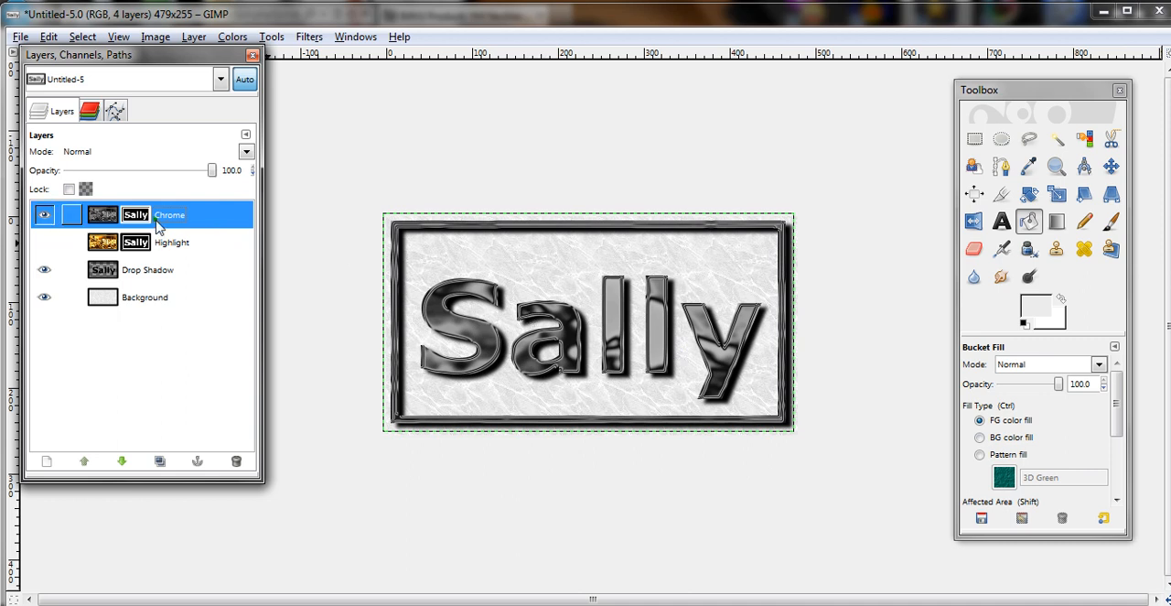
- Show the Highlight layer again and delete the Chrome layer so the logo uses the gold finish
click(44, 241)
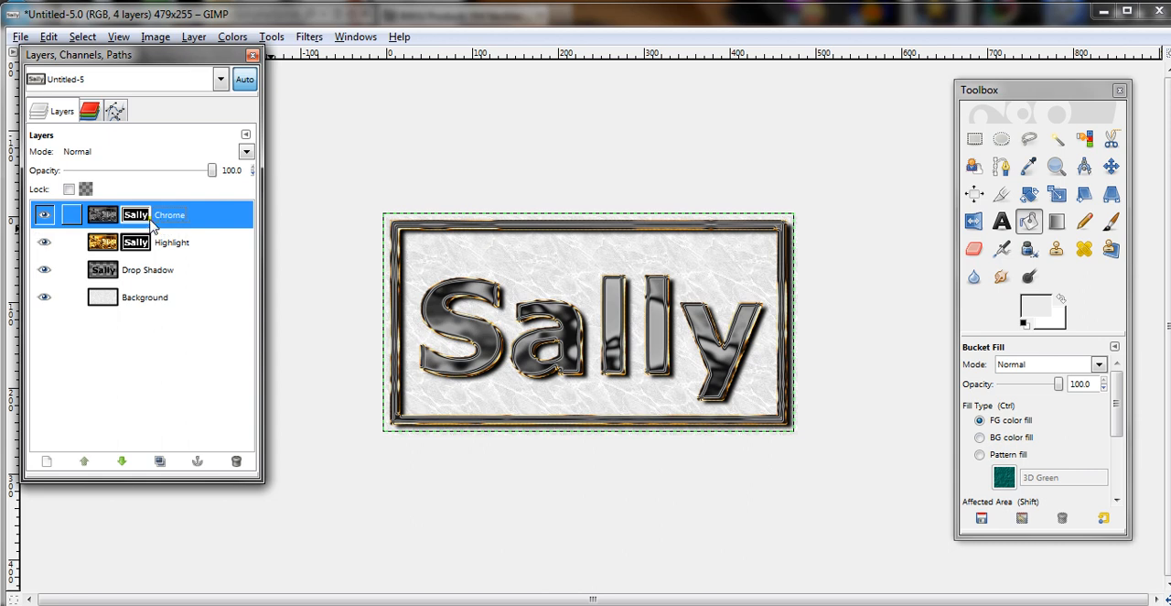
click(236, 460)
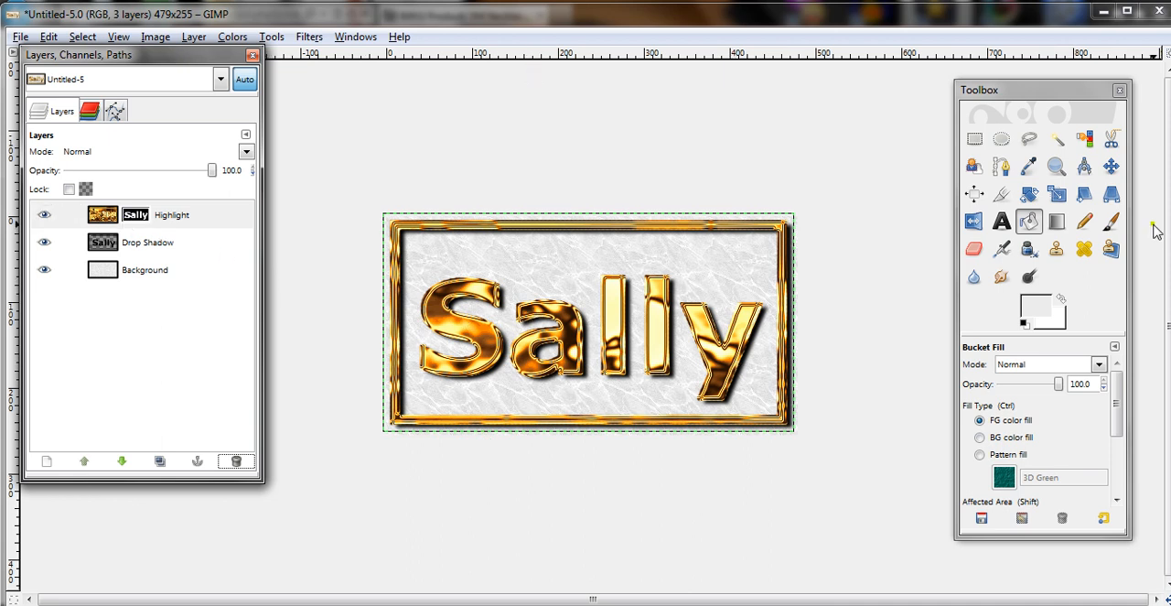
- Try to clear the frame on the masked Highlight layer using an inverted rectangular selection around the lettering
click(974, 138)
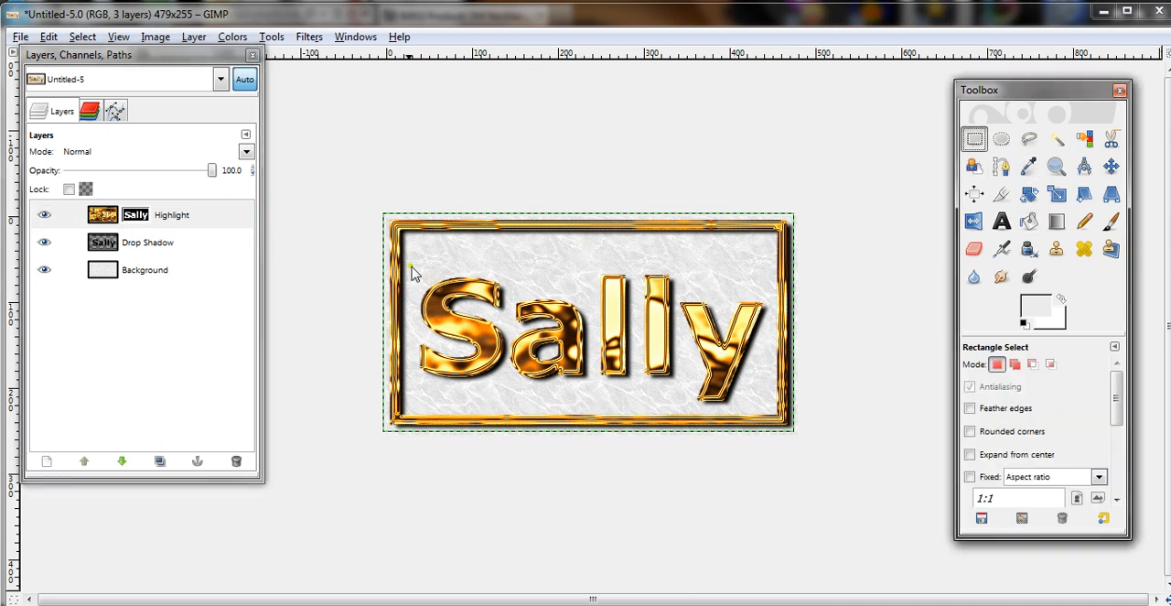
drag(404, 241, 774, 415)
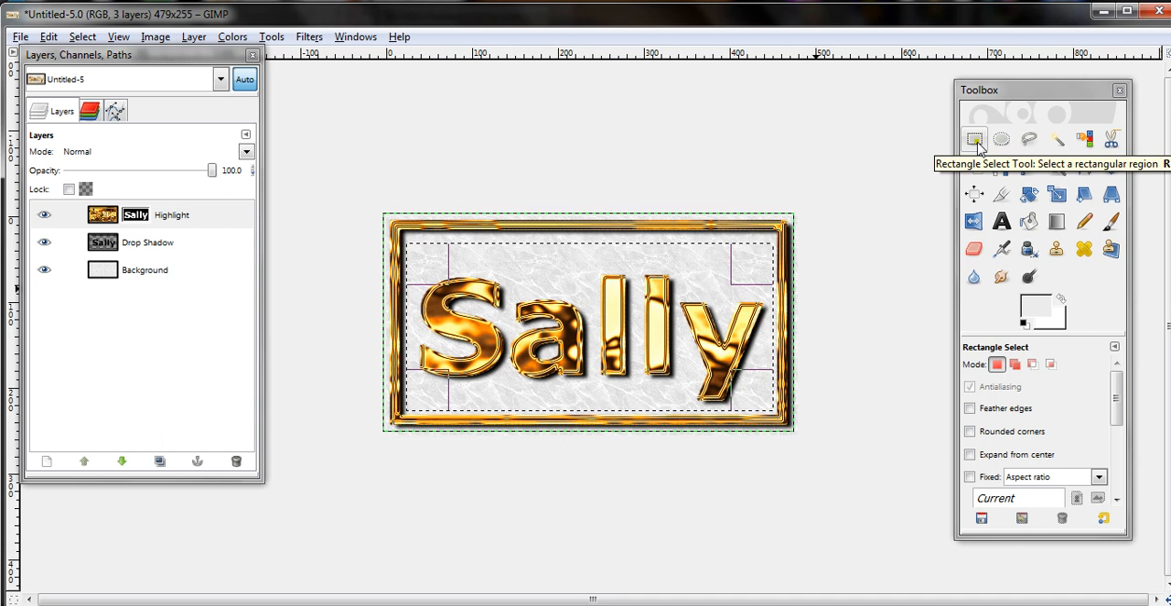
click(82, 36)
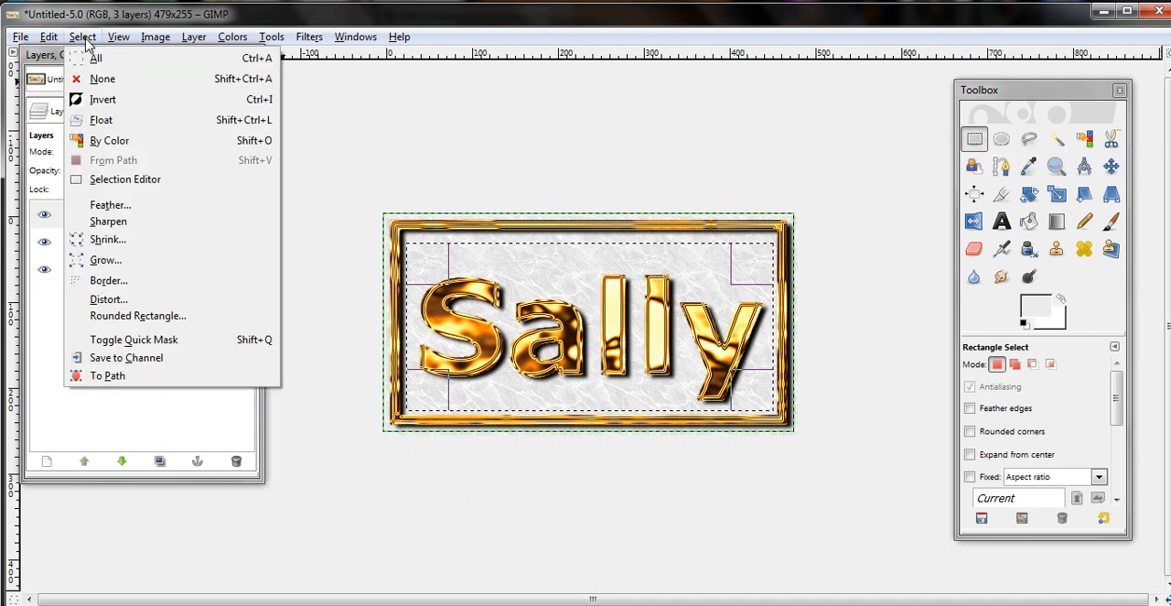
click(103, 99)
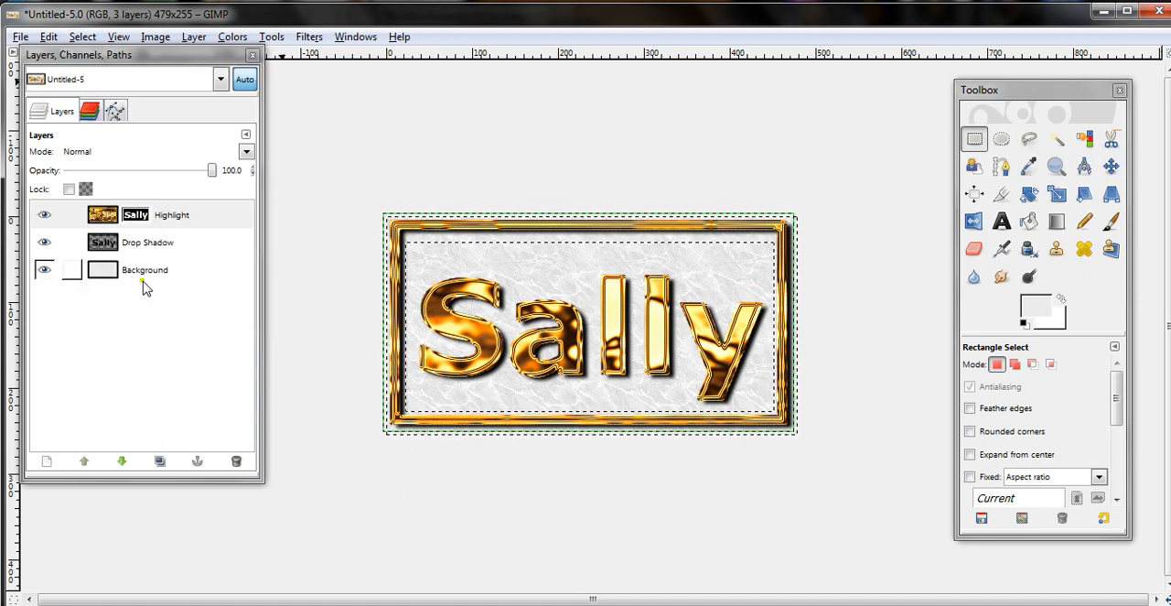
click(140, 245)
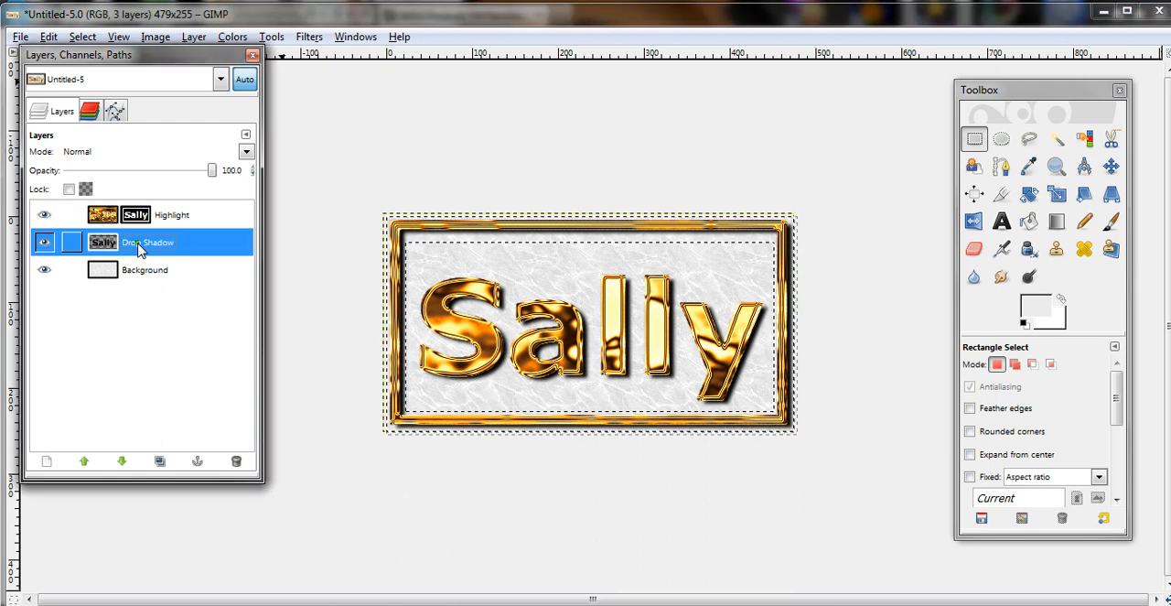
click(142, 217)
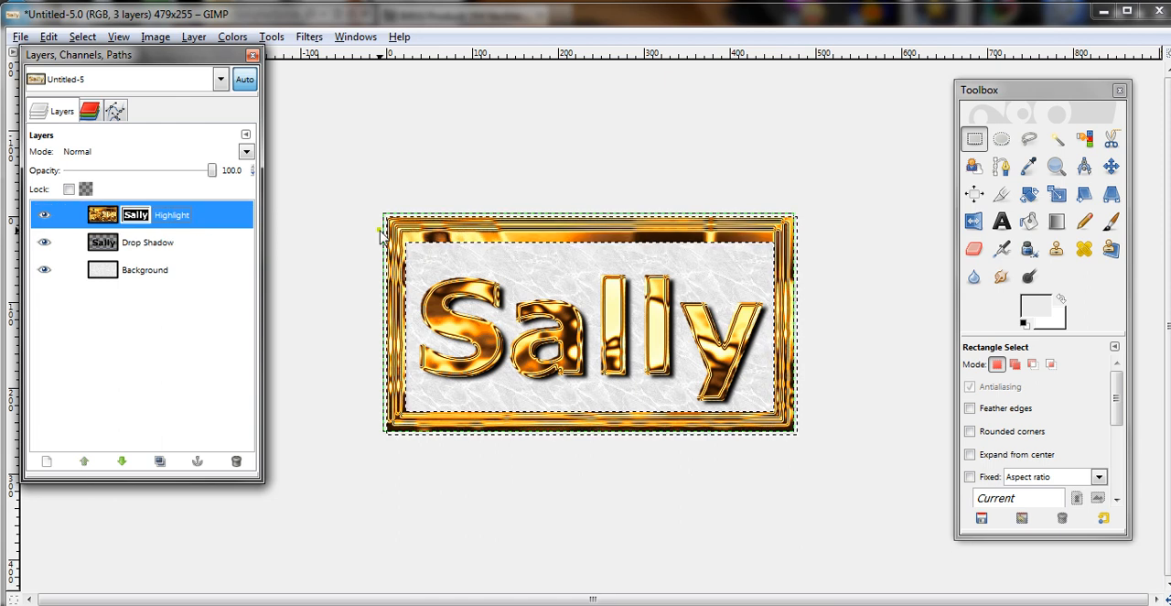
- Apply the Highlight layer's mask to the layer
click(98, 218)
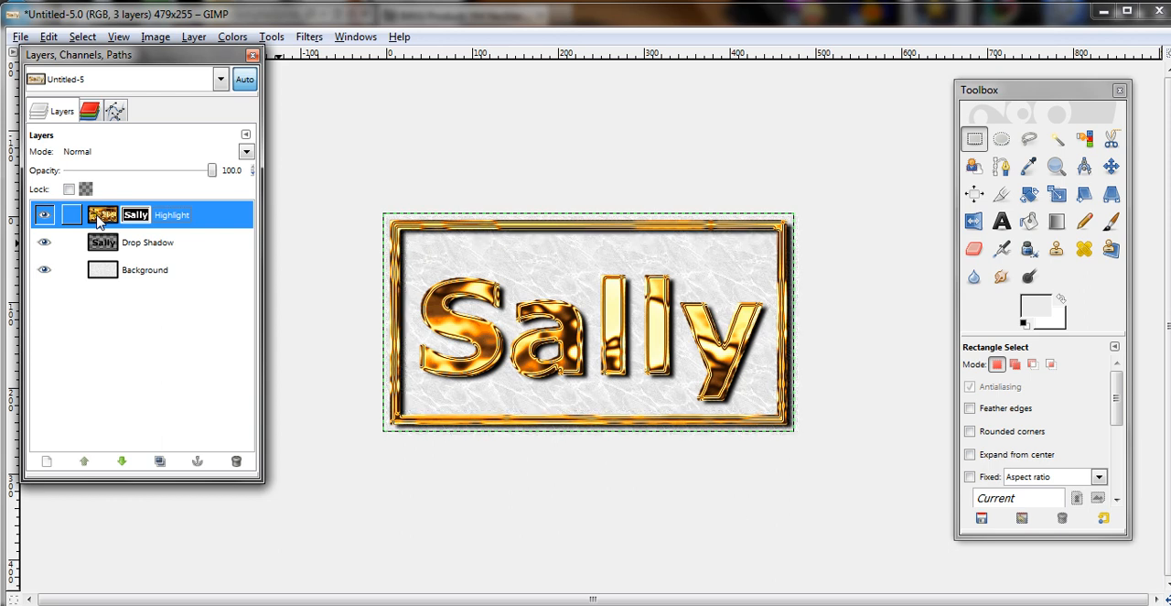
right_click(142, 220)
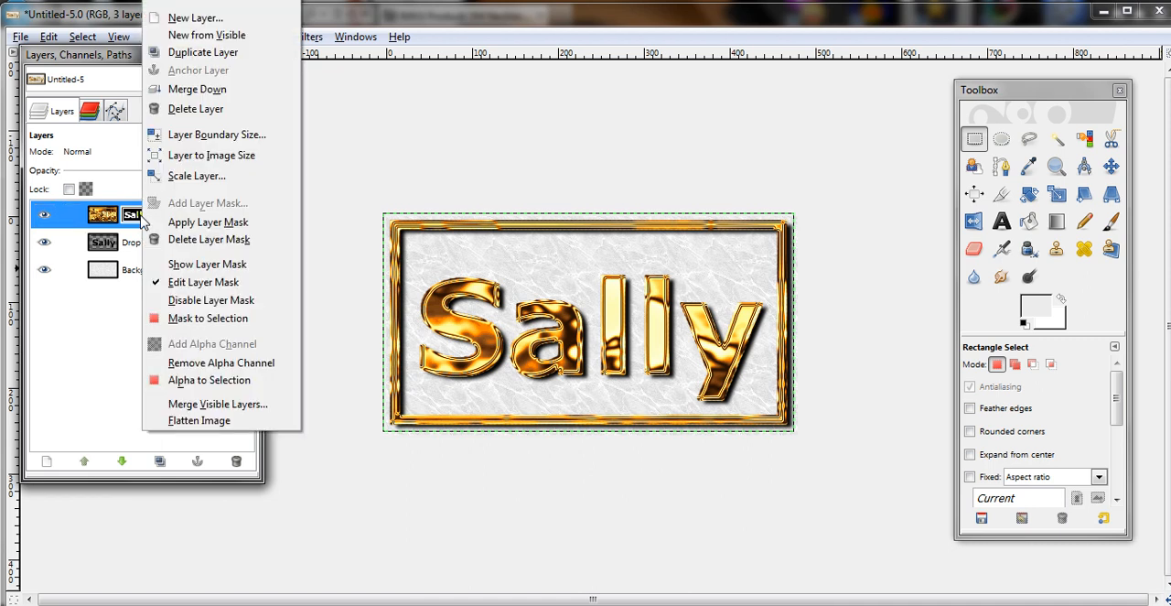
click(205, 228)
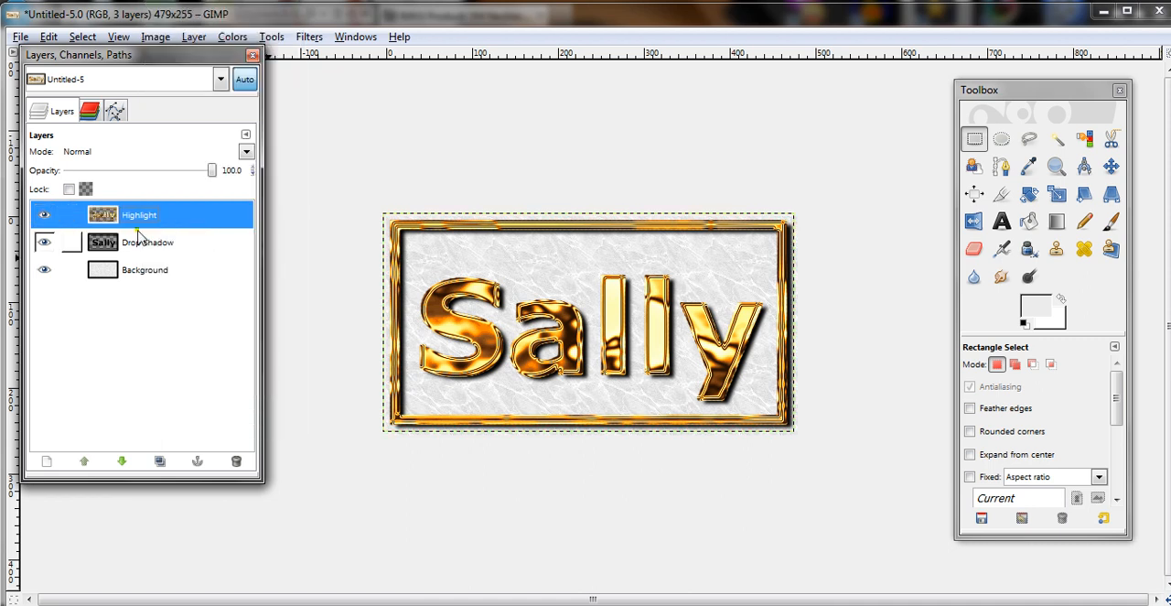
- Select a rectangle around the lettering, invert the selection, and clear the frame from the Highlight and Drop Shadow layers
drag(413, 240, 776, 417)
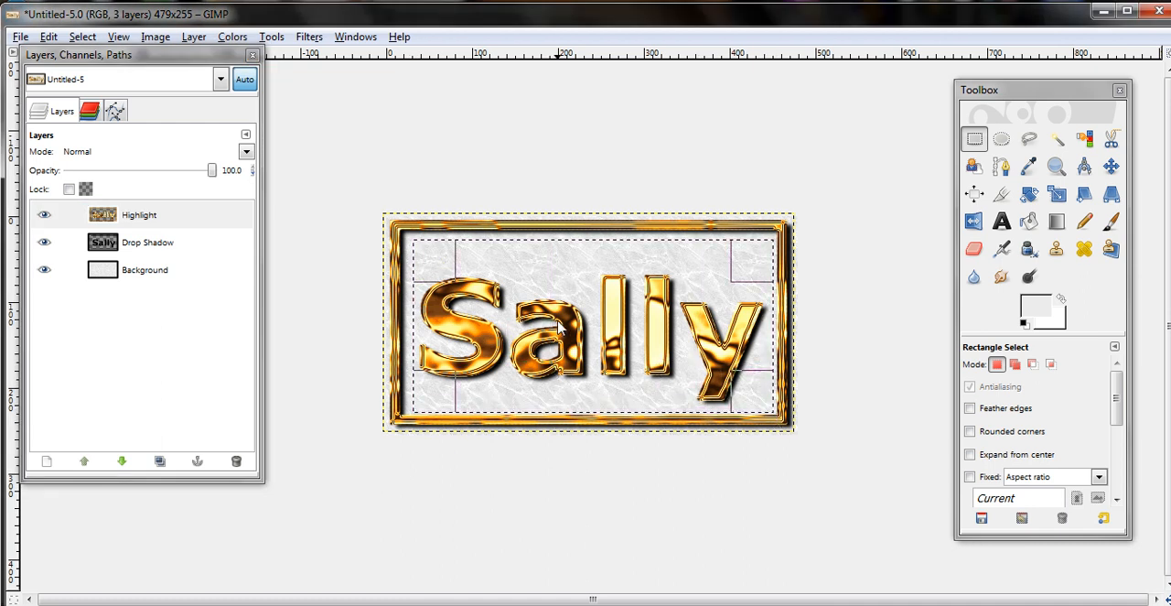
click(82, 36)
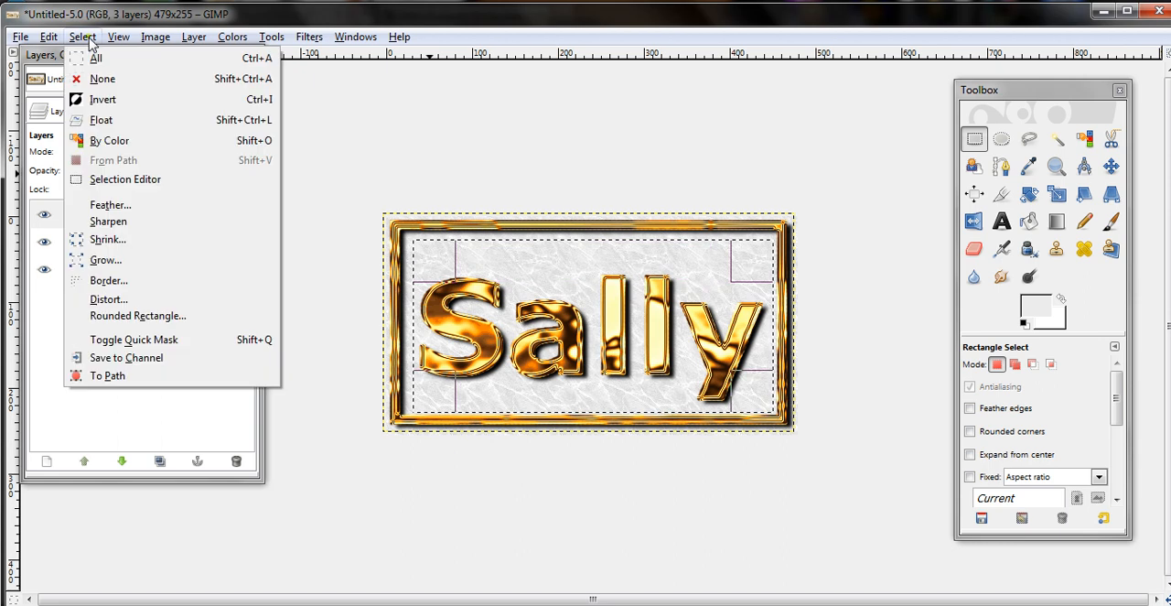
click(107, 101)
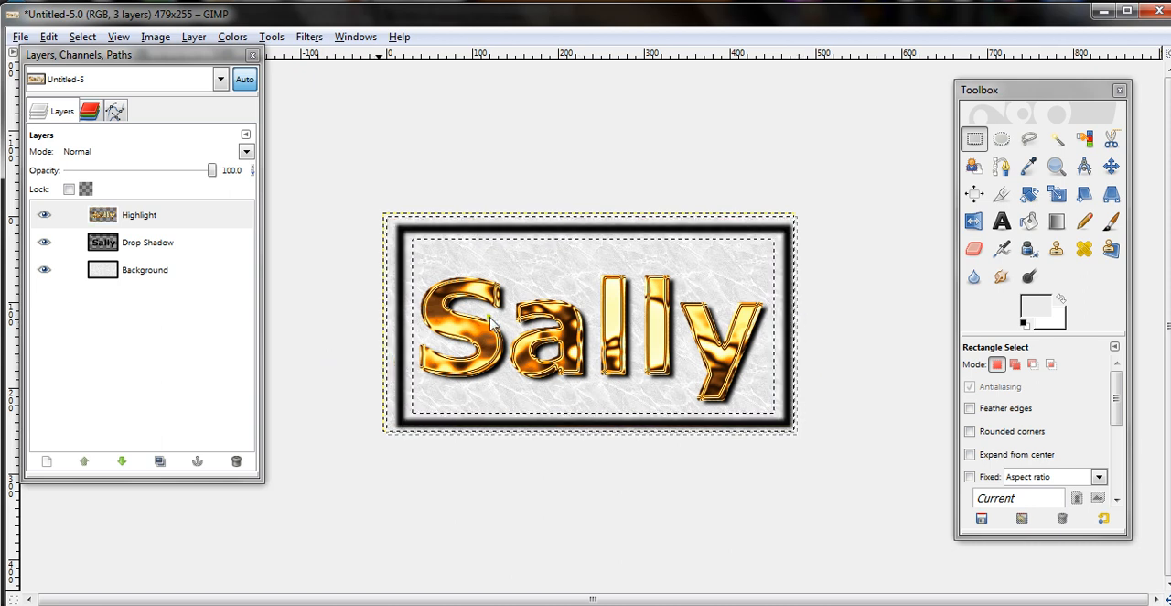
click(155, 253)
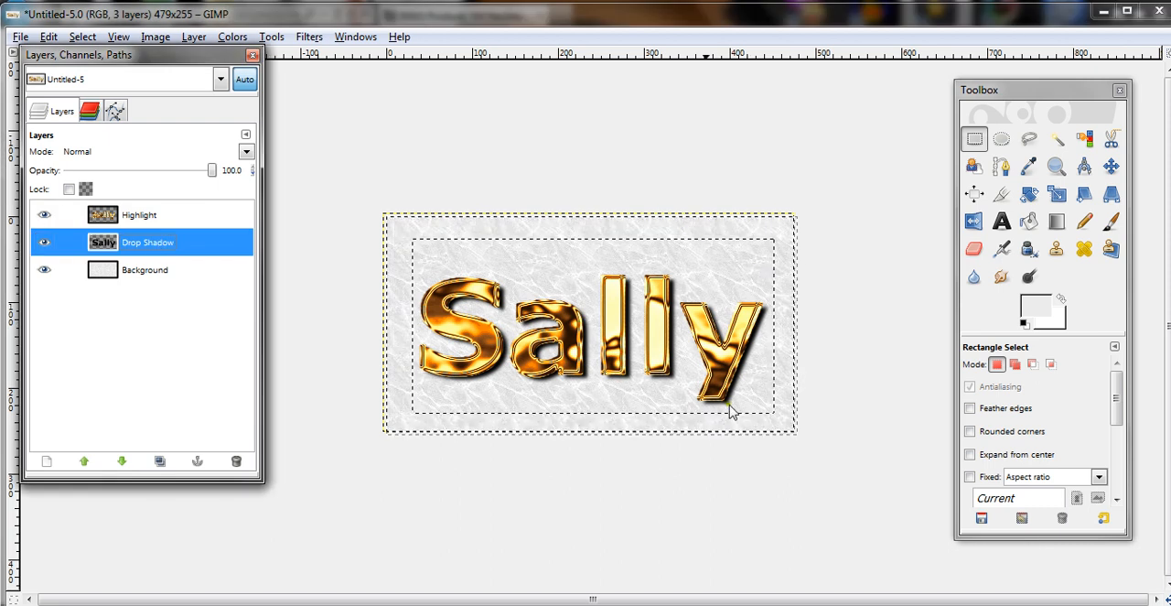
- Delete the Background layer to leave the gold lettering on transparency, and clear the selection
click(154, 270)
click(236, 462)
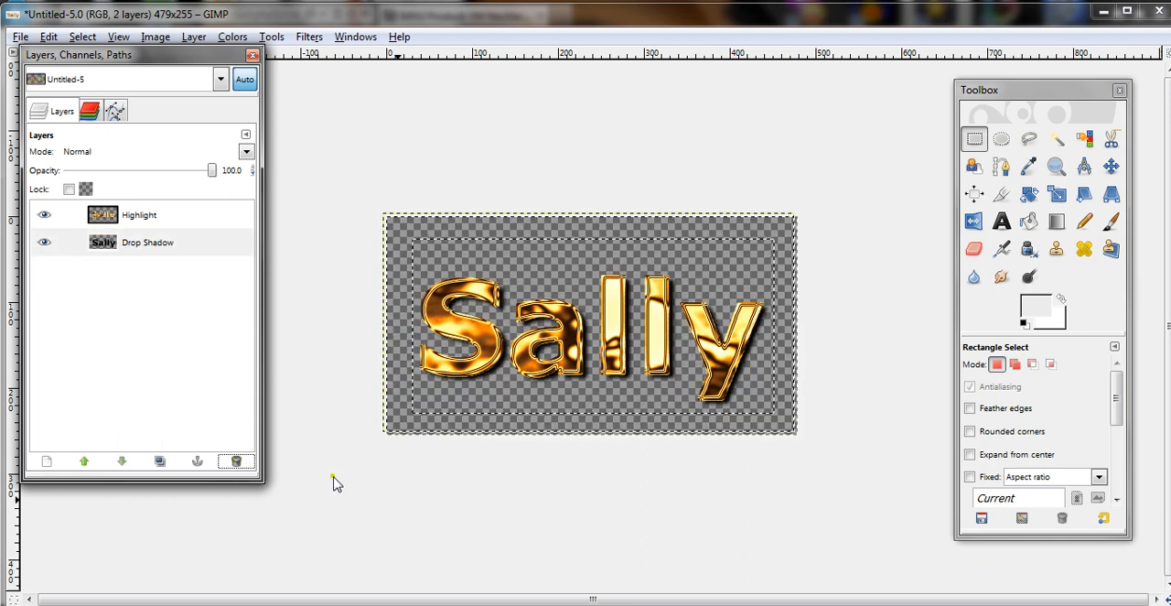
click(82, 37)
click(106, 82)
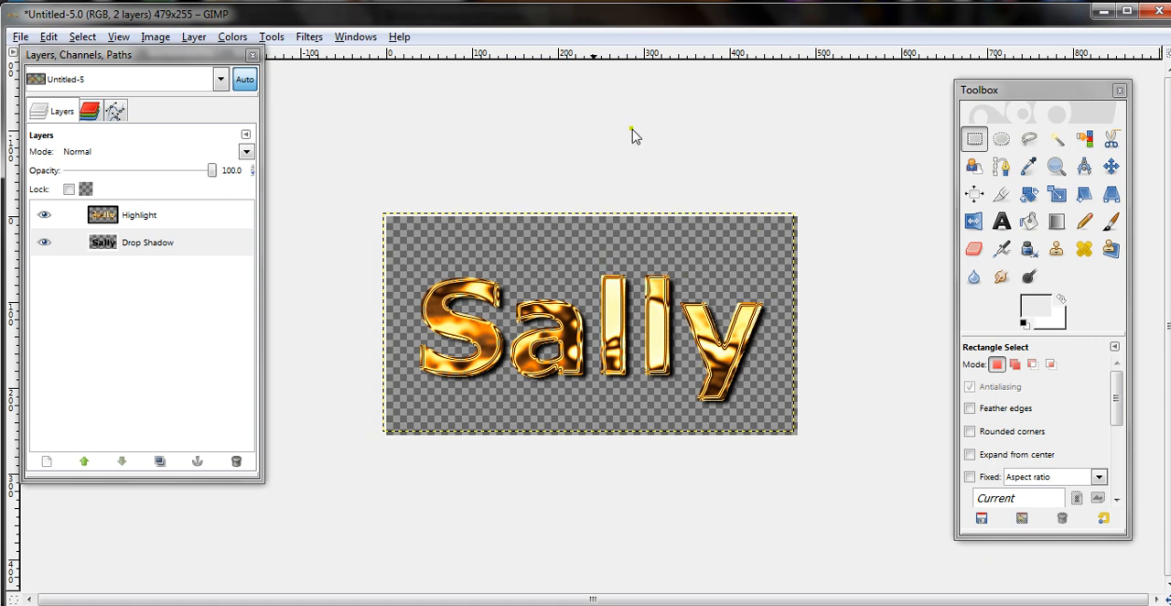
- Close the logo image without saving and open goldtexture.png from the Chains folder
click(1159, 15)
click(618, 409)
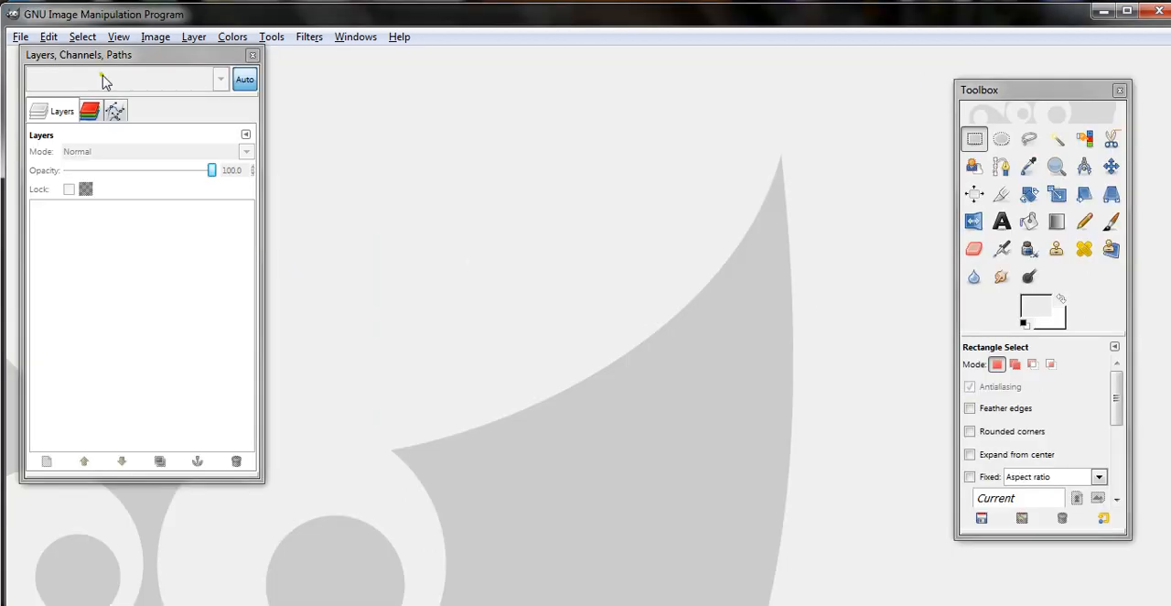
click(20, 36)
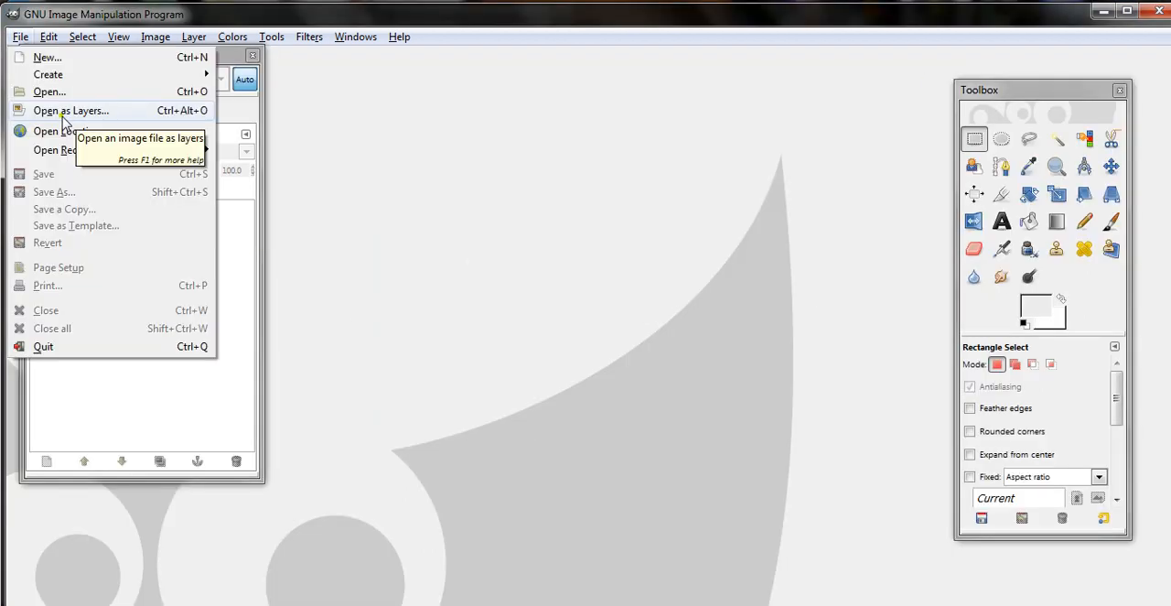
click(48, 92)
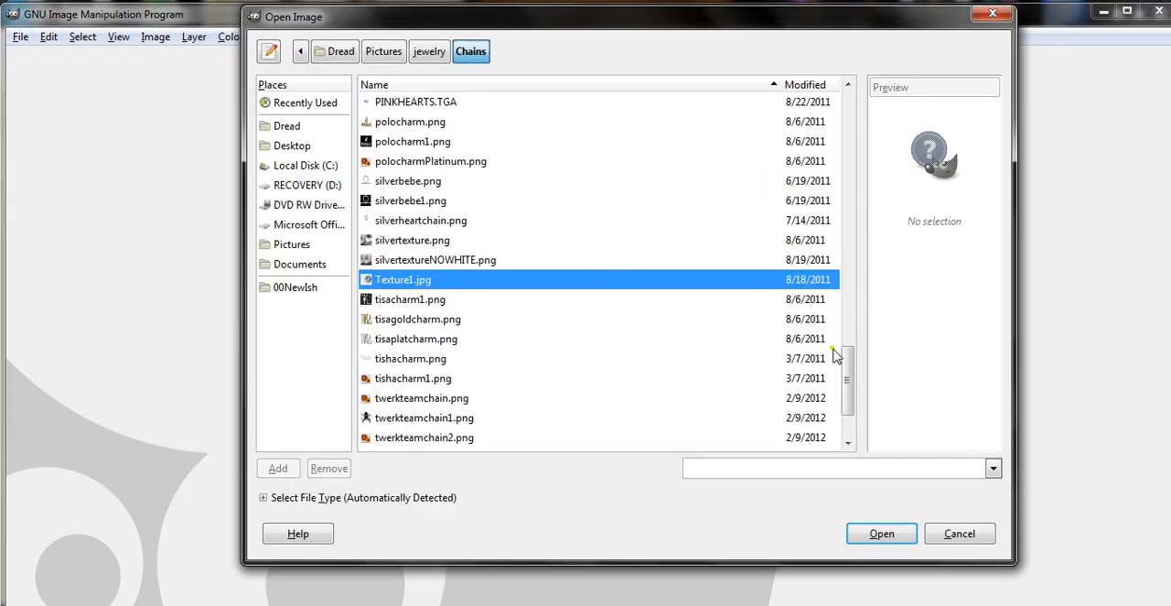
drag(849, 366, 849, 270)
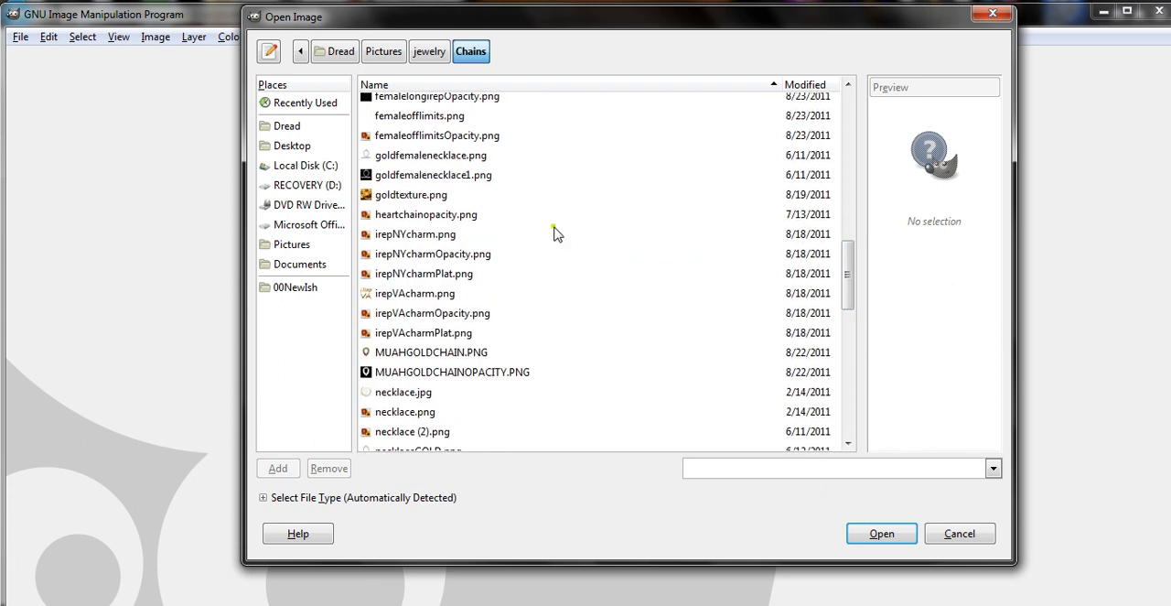
click(438, 198)
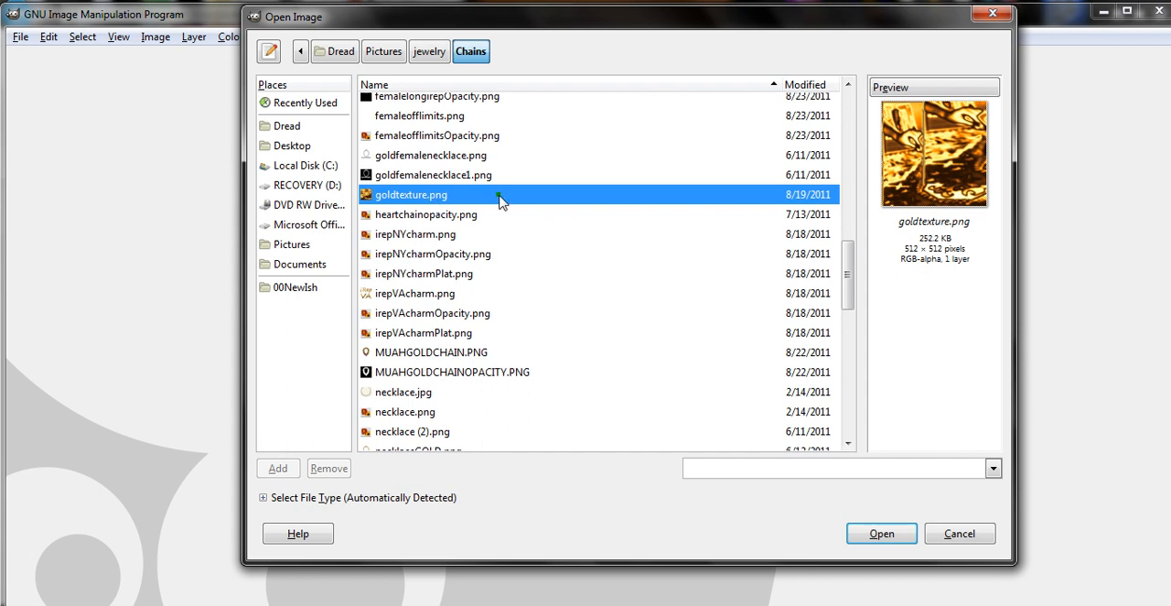
double_click(489, 196)
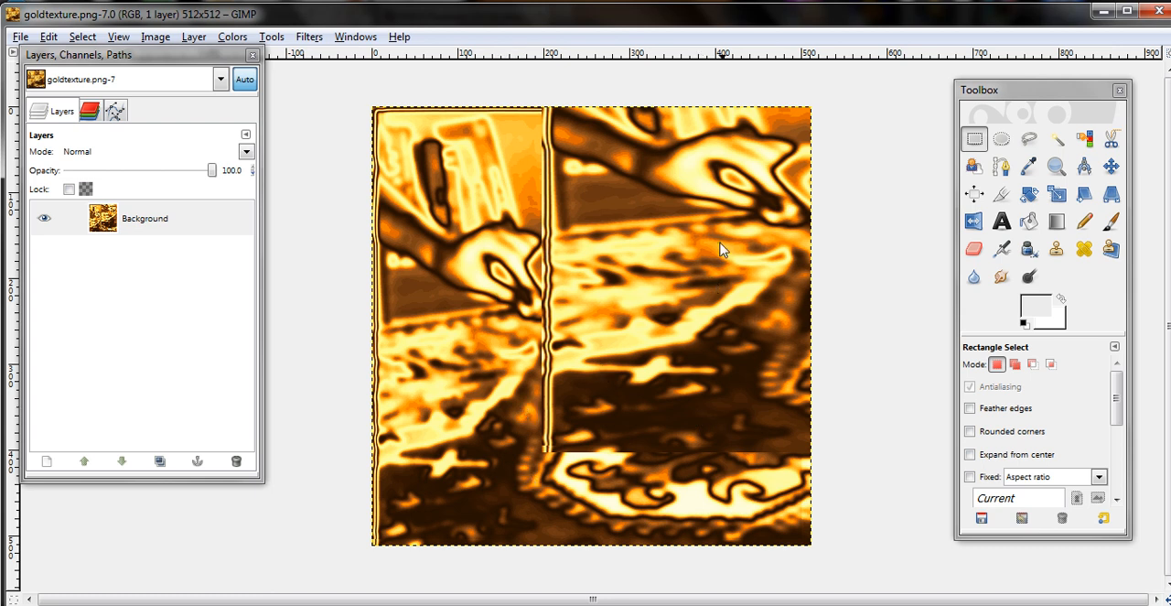
- Open daffychain.png from the Chains folder as a layer in the gold texture image
click(22, 38)
click(57, 114)
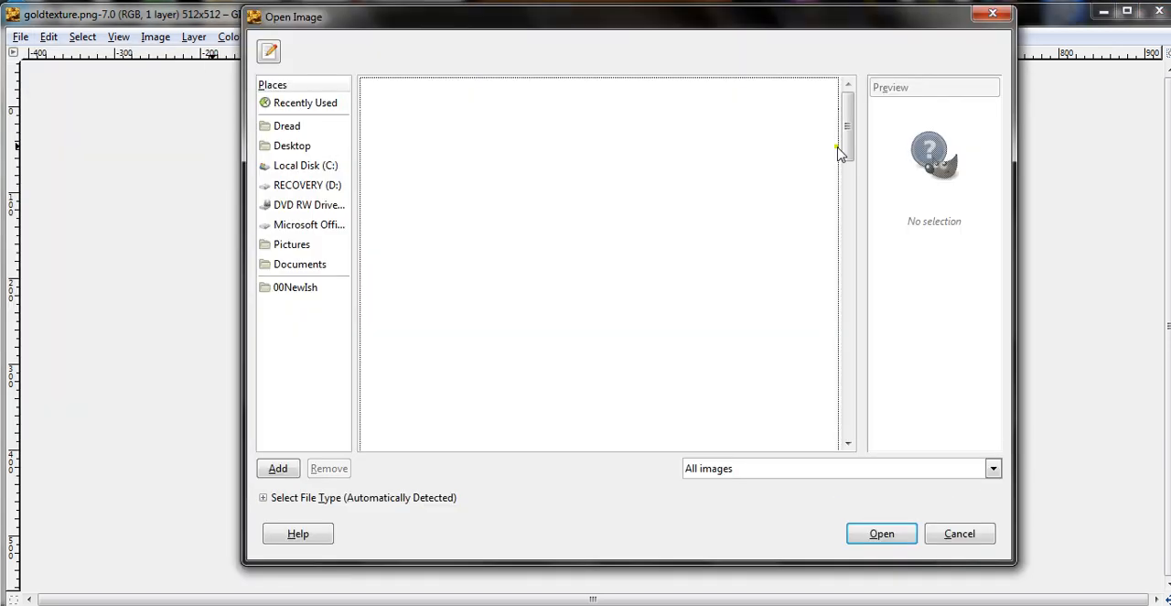
drag(839, 248, 849, 207)
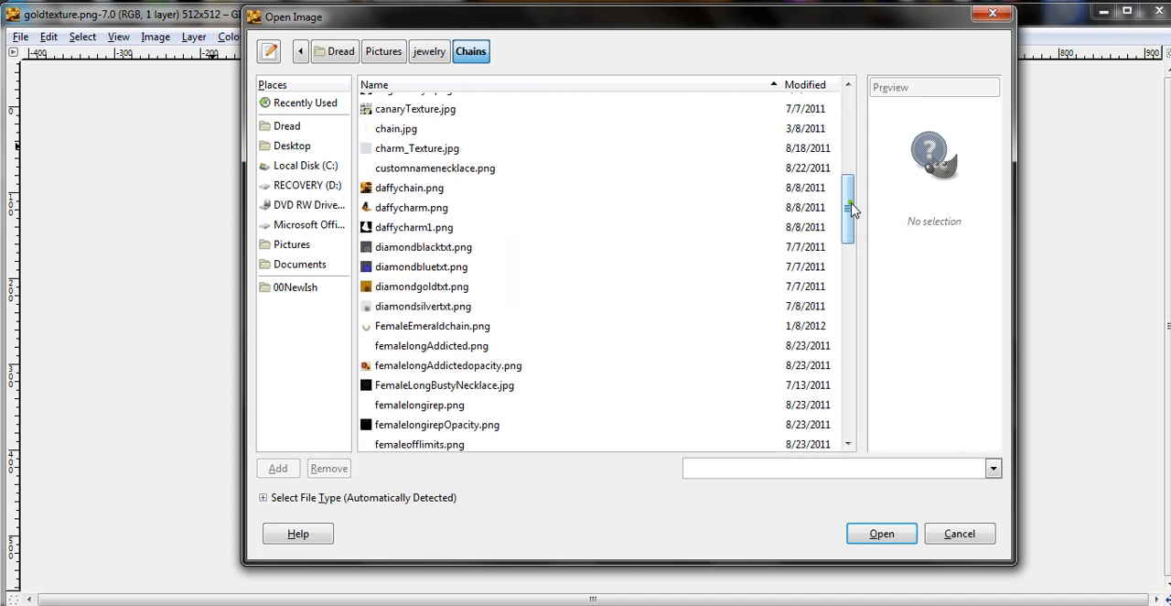
click(415, 189)
double_click(415, 190)
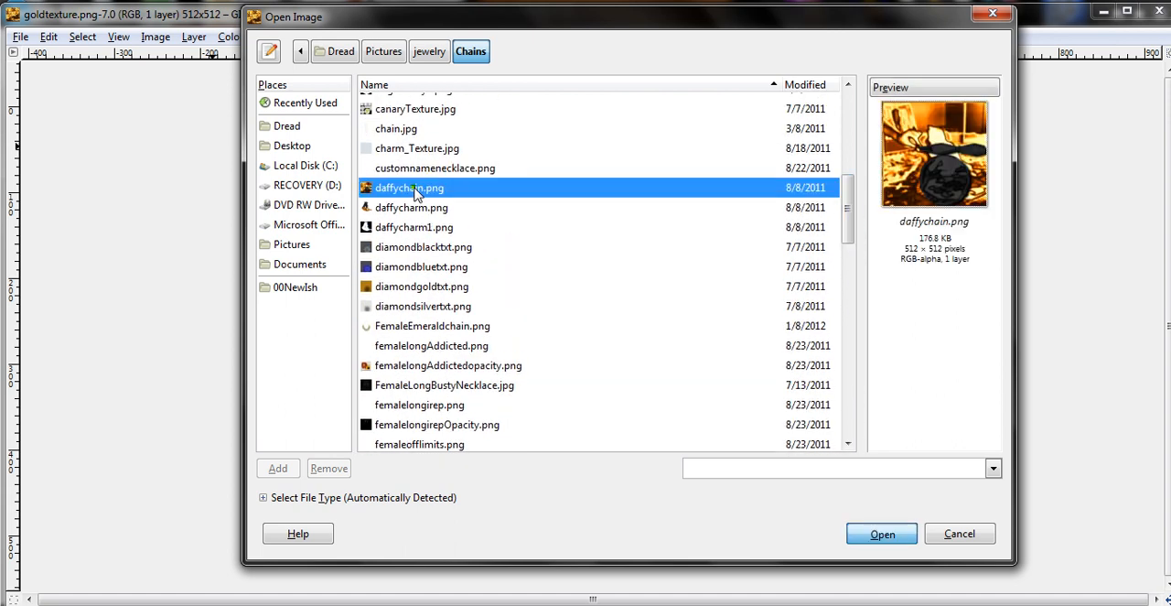